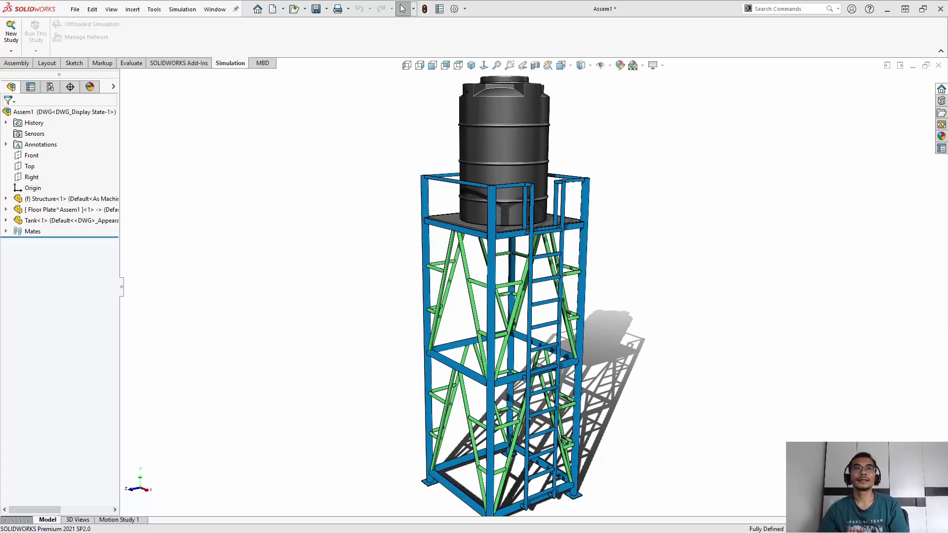
Examine the water tank tower assembly from several angles, including the railings and ladder around the tank platform.
scroll(532, 314, "down", 1)
scroll(532, 314, "up", 1)
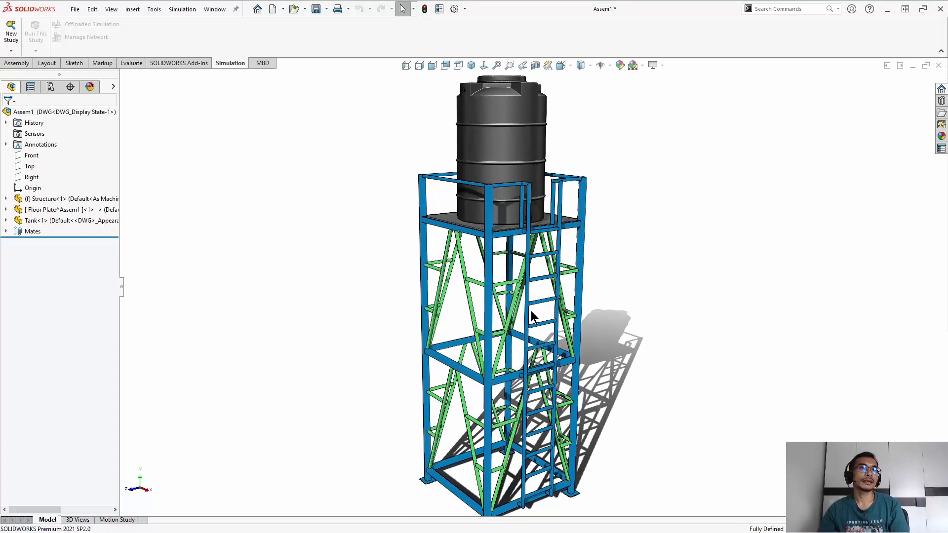
middle_click_drag(532, 314, 632, 286)
scroll(518, 309, "up", 4)
scroll(534, 317, "down", 2)
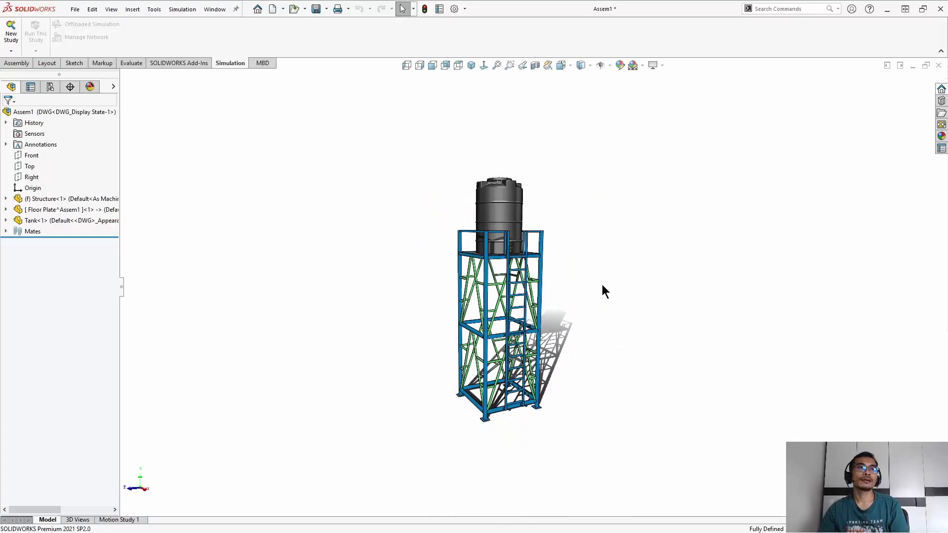
scroll(553, 296, "down", 2)
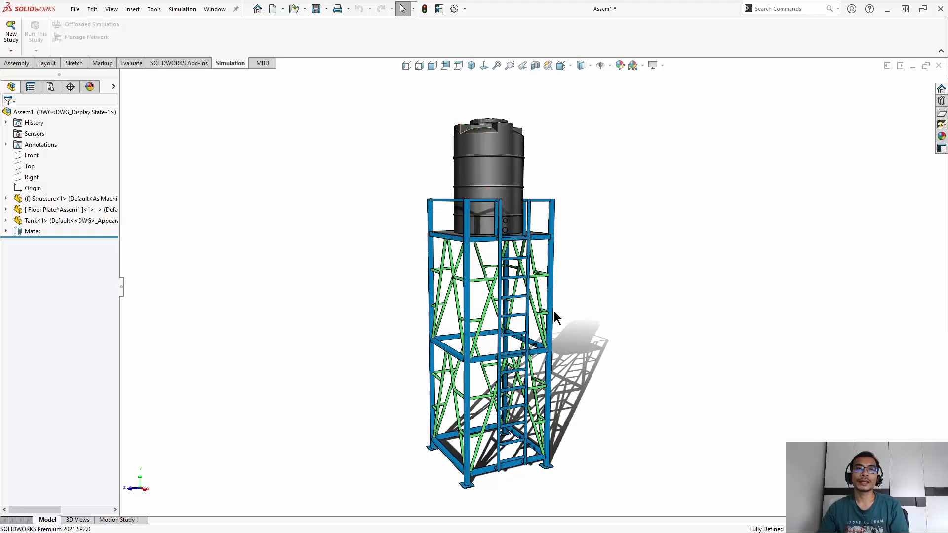
middle_click_drag(618, 277, 537, 222)
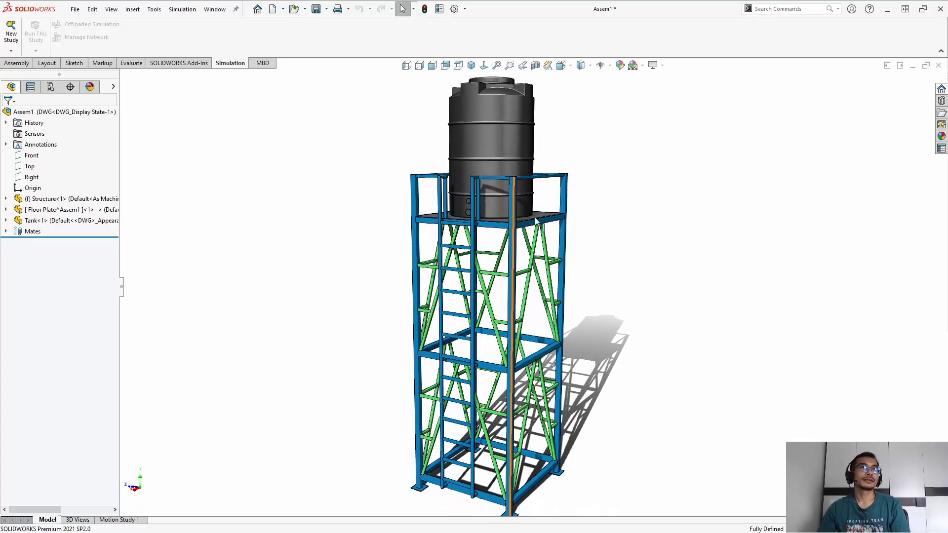
scroll(430, 202, "down", 3)
scroll(430, 198, "down", 3)
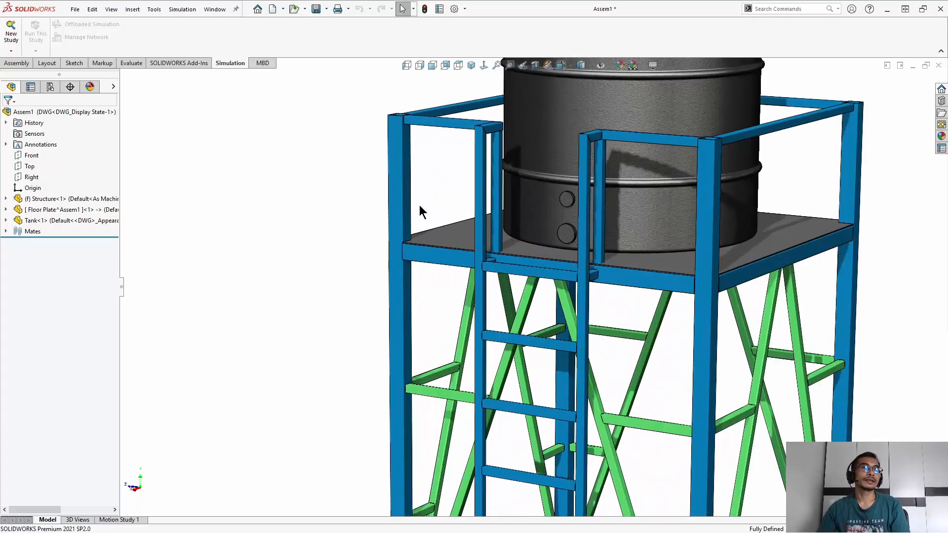
Open the Structure part from the assembly to inspect its tube frame, and return to the assembly.
left_click(402, 179)
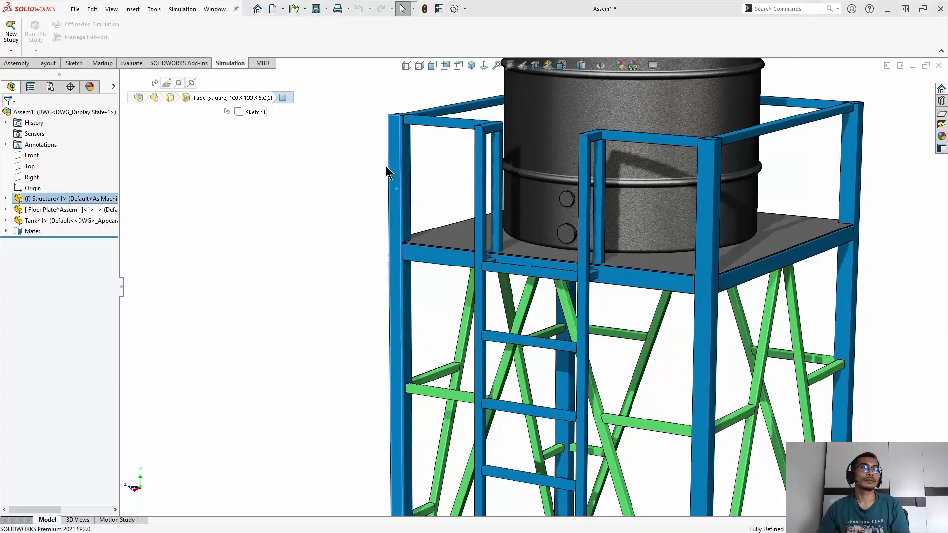
left_click(385, 165)
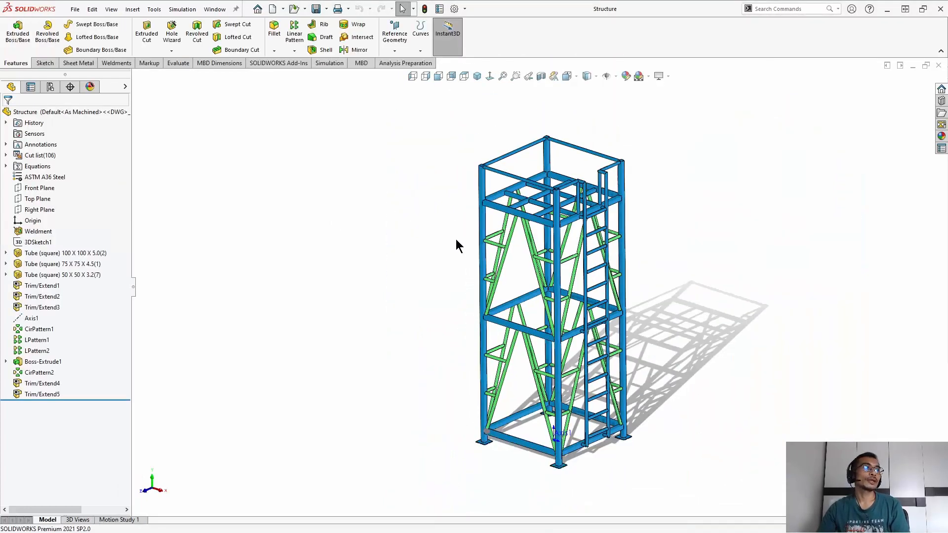
middle_click_drag(610, 251, 588, 246)
scroll(587, 246, "down", 2)
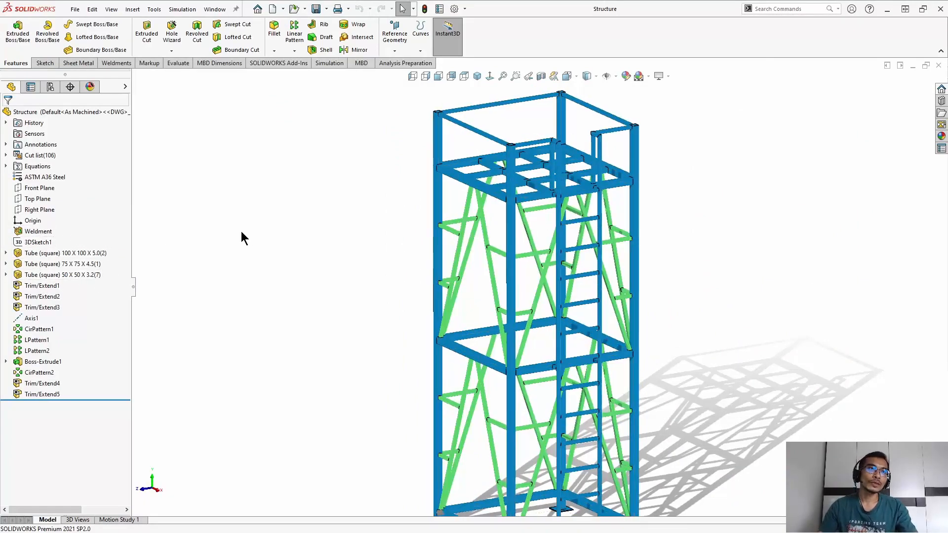
scroll(461, 200, "down", 5)
scroll(471, 182, "up", 4)
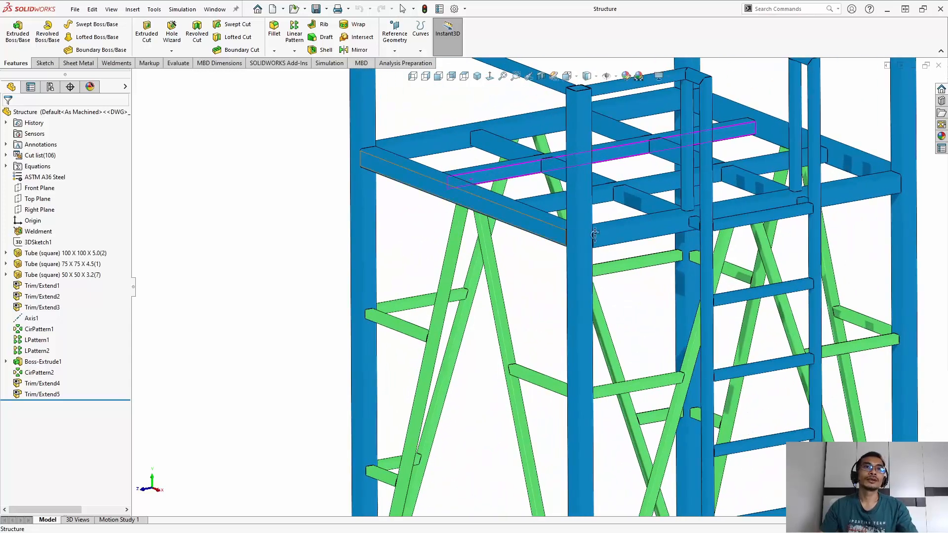
scroll(523, 311, "up", 2)
scroll(525, 313, "up", 3)
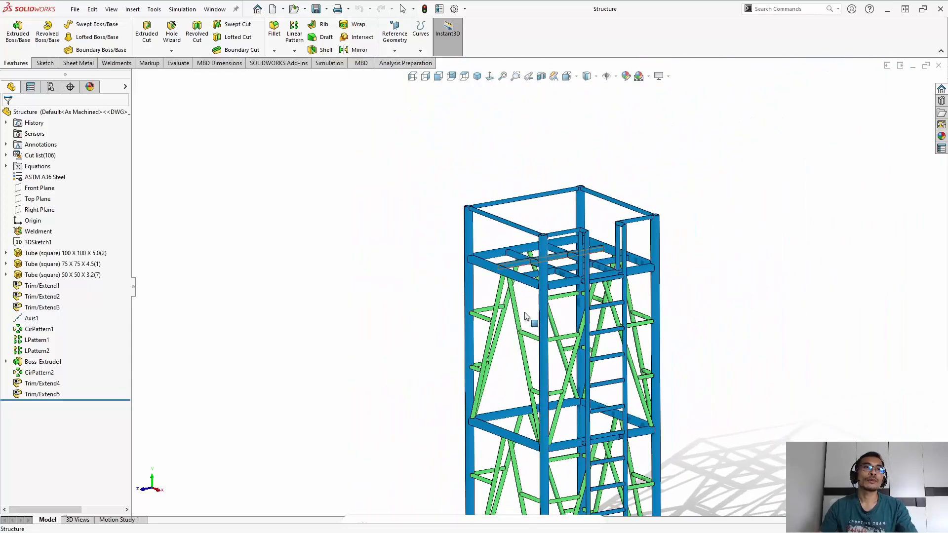
key("f")
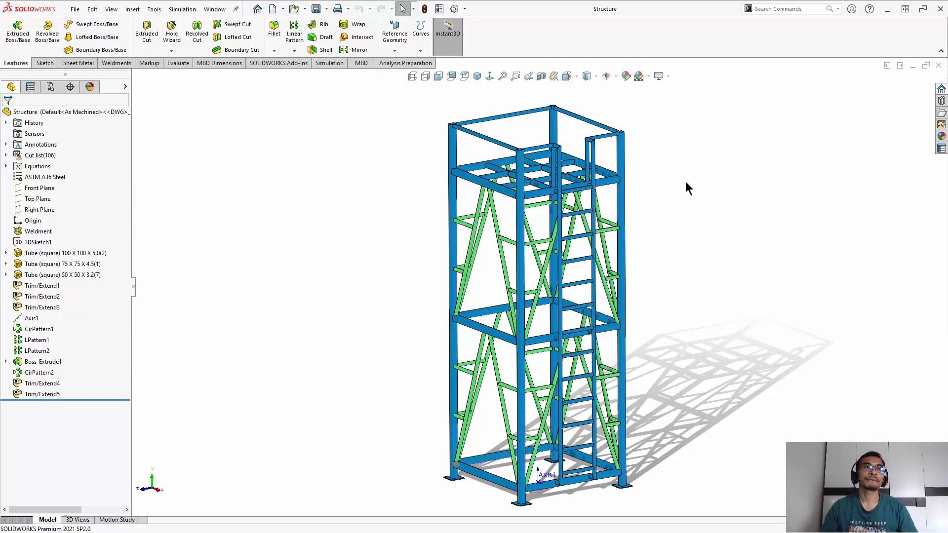
left_click(938, 65)
left_click(392, 209)
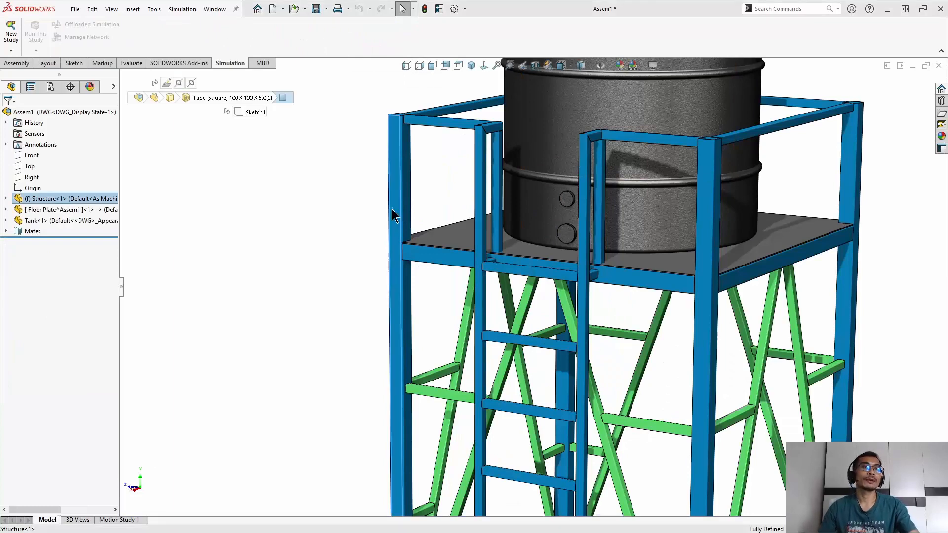
Turn off the shadows in the display of the tank tower assembly.
scroll(630, 275, "up", 6)
scroll(628, 269, "down", 3)
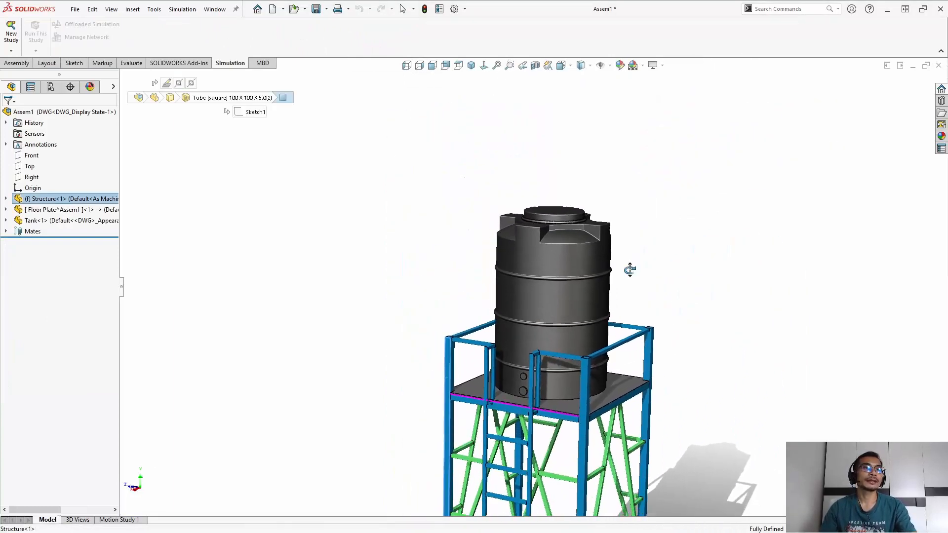
scroll(629, 268, "up", 4)
left_click(374, 259)
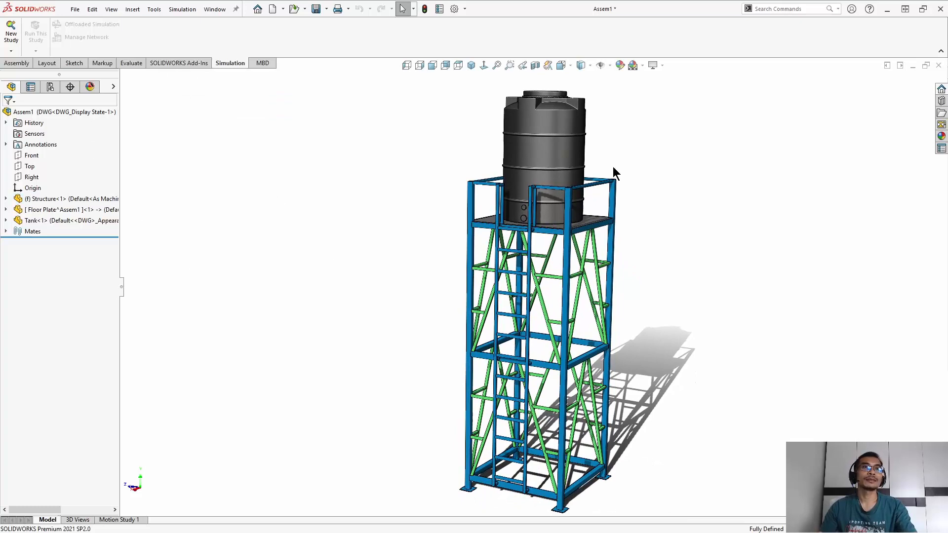
left_click(666, 88)
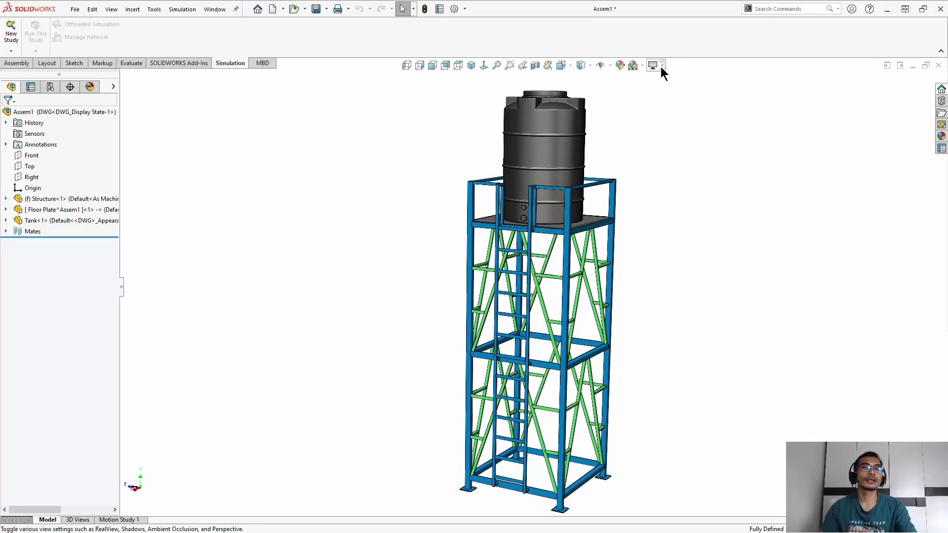
left_click(660, 66)
Examine the whole tower, its floor plate and its bracing in the front and isometric views.
scroll(474, 281, "down", 5)
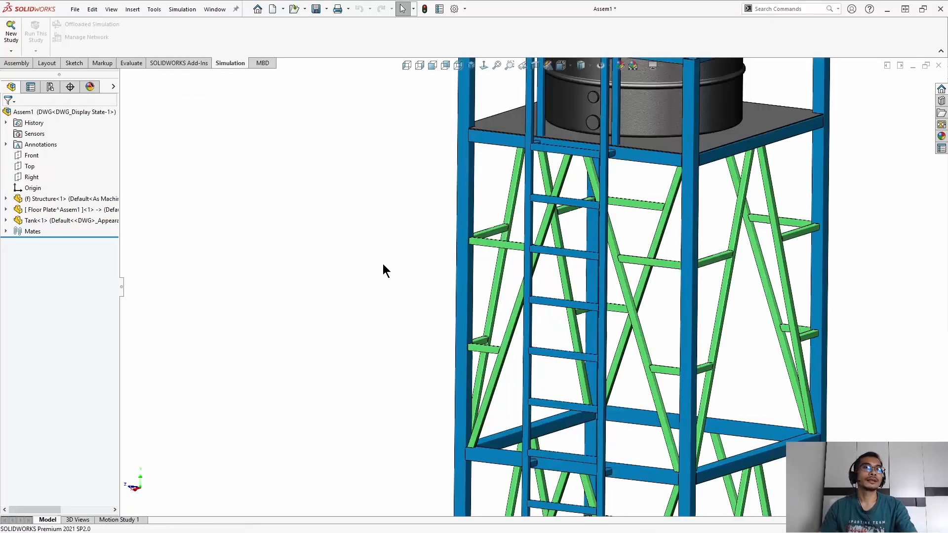
key("f")
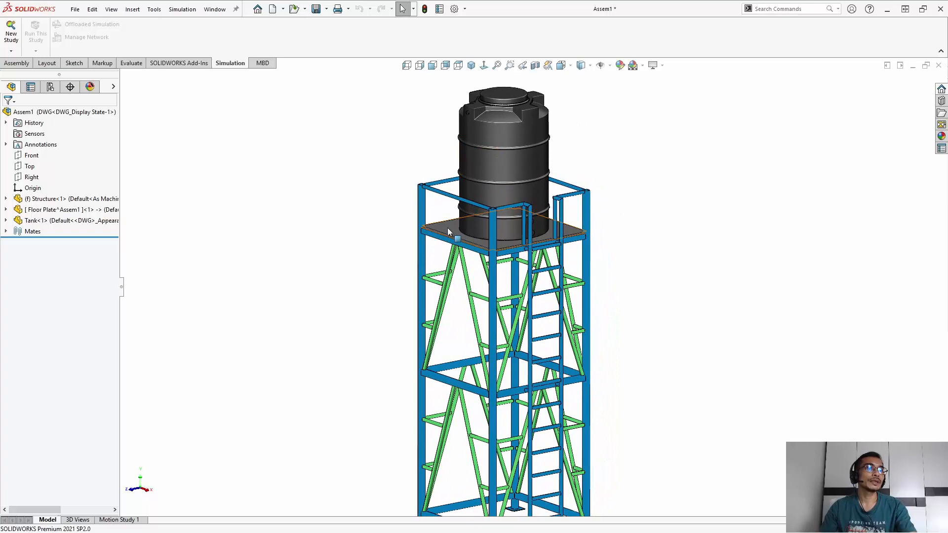
left_click(447, 227)
left_click(366, 252)
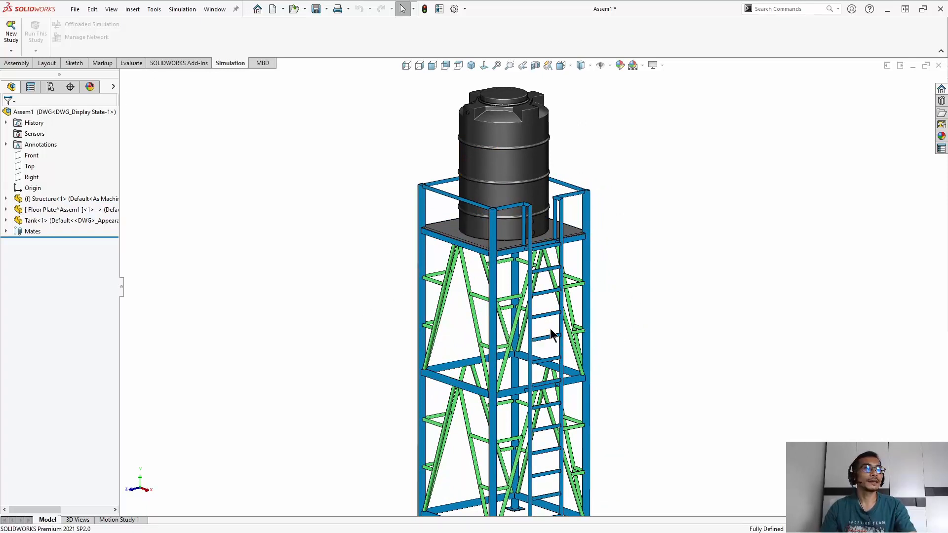
key("f")
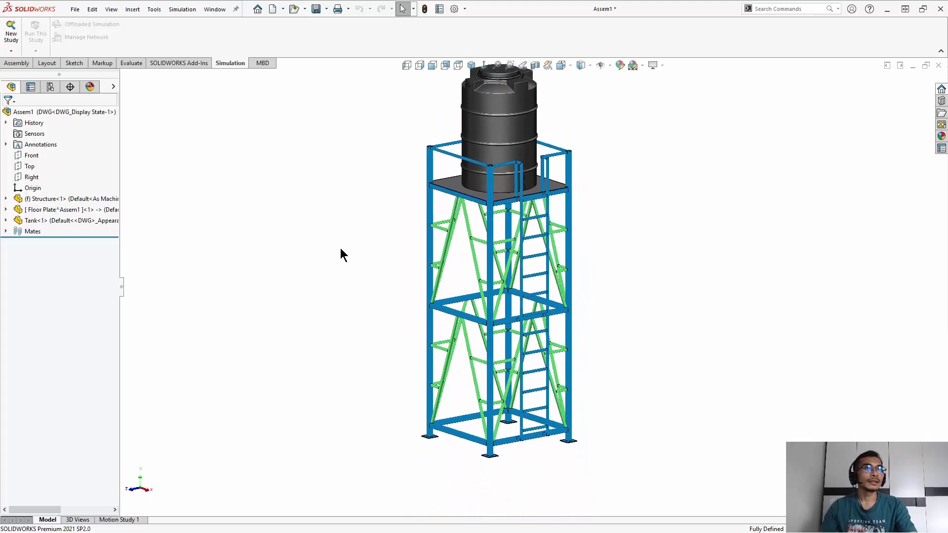
key("ctrl+1")
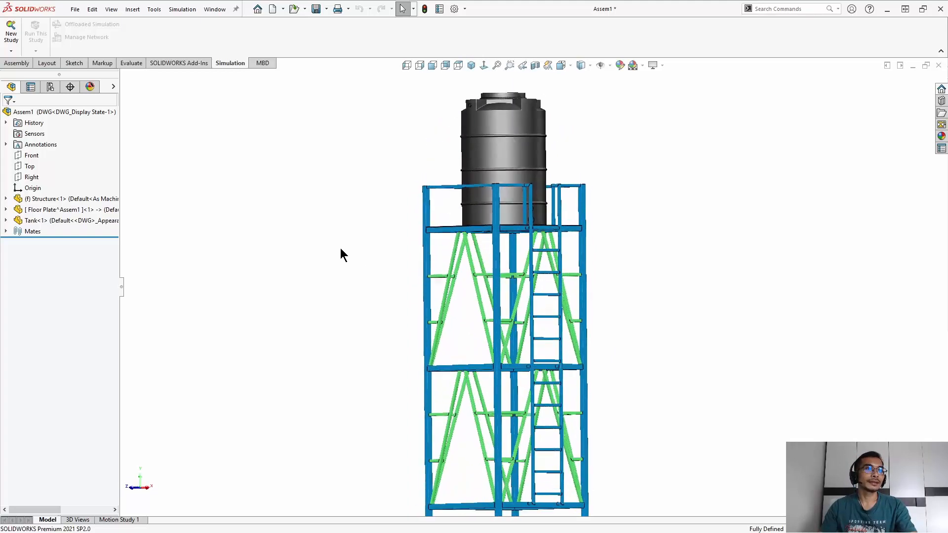
key("ctrl+7")
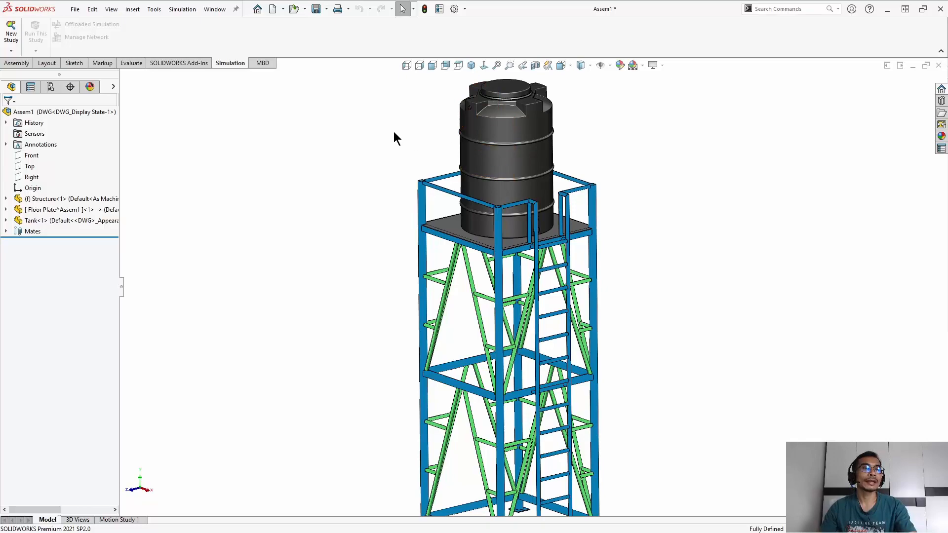
Examine the floor plate and the grid of beams supporting the tank from above and below.
middle_click_drag(393, 131, 393, 132)
scroll(393, 131, "down", 5)
middle_click_drag(478, 206, 356, 283)
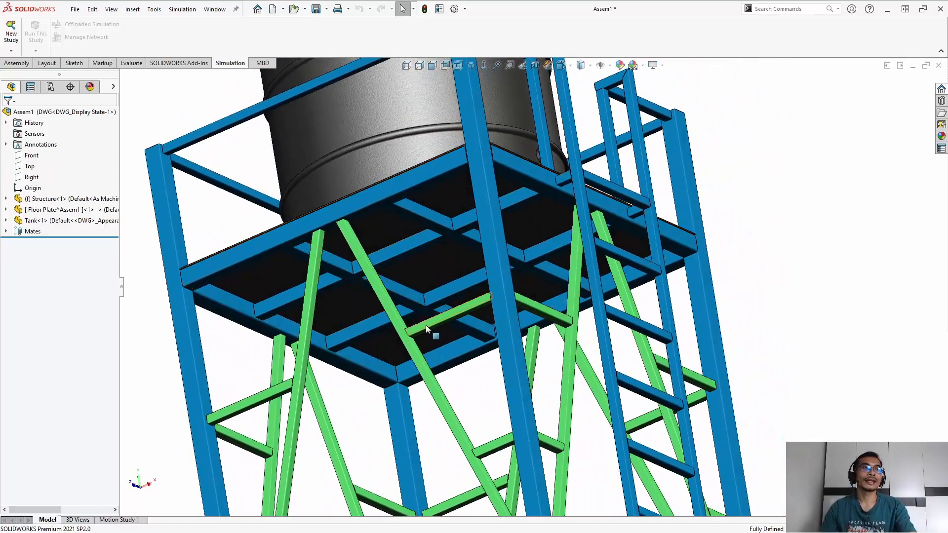
middle_click_drag(517, 280, 518, 301)
scroll(516, 280, "up", 6)
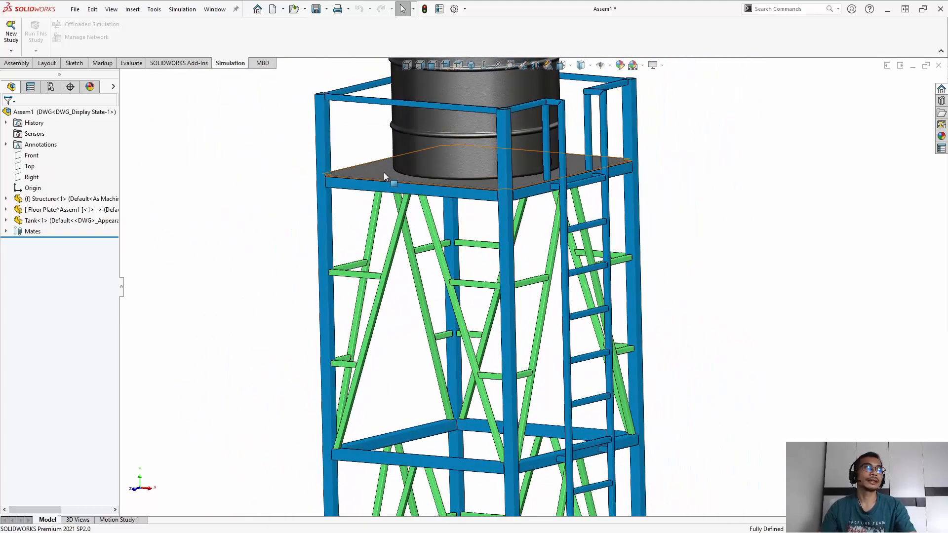
middle_click_drag(262, 237, 320, 278)
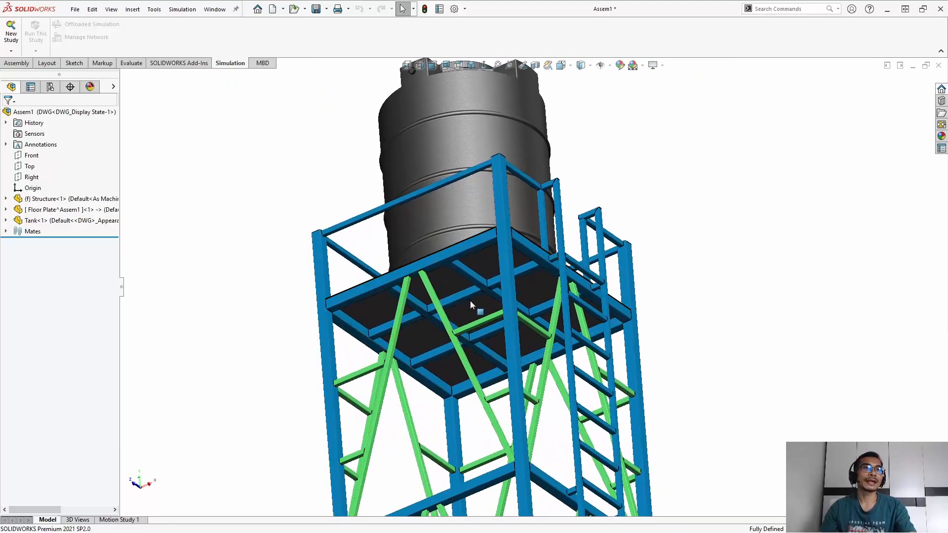
middle_click_drag(470, 301, 414, 224)
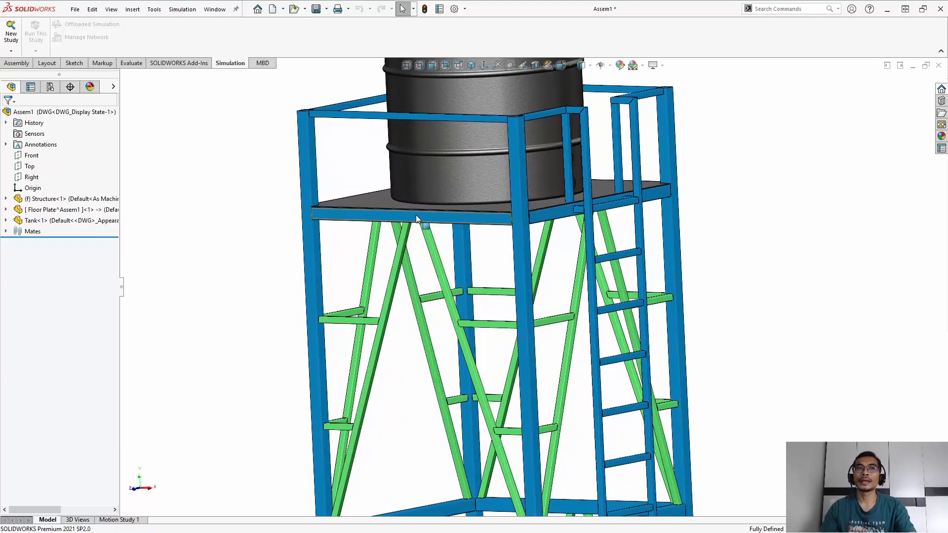
scroll(415, 215, "up", 5)
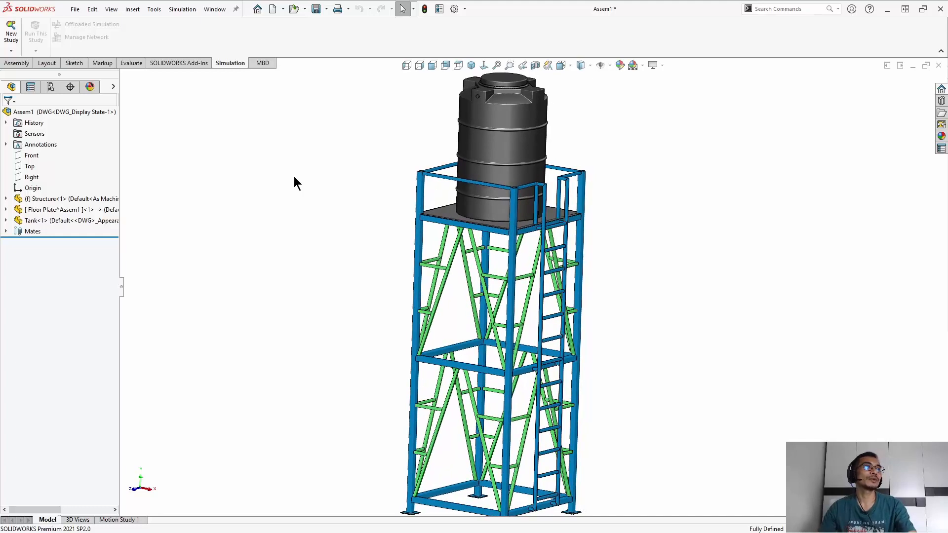
Check that the SOLIDWORKS Simulation add-in is loaded and return to the simulation tools.
left_click(177, 64)
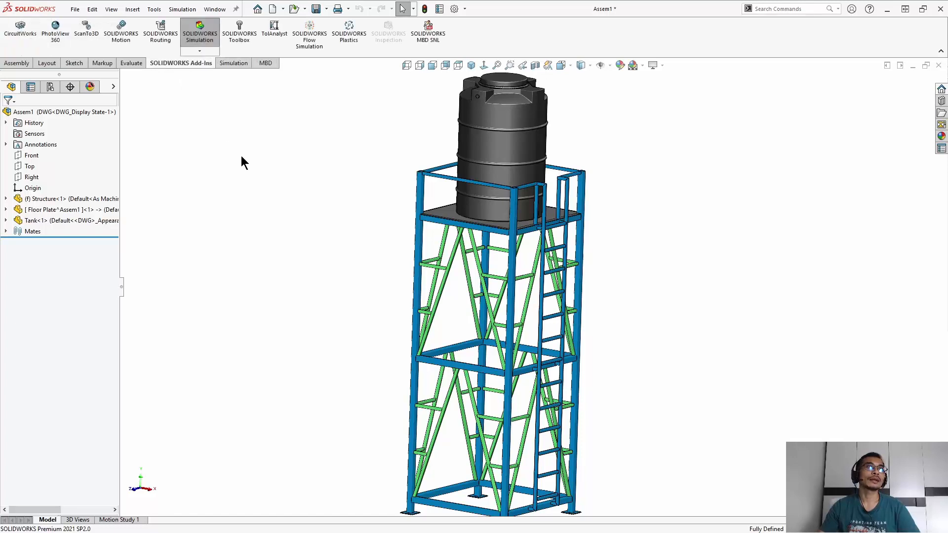
left_click(210, 26)
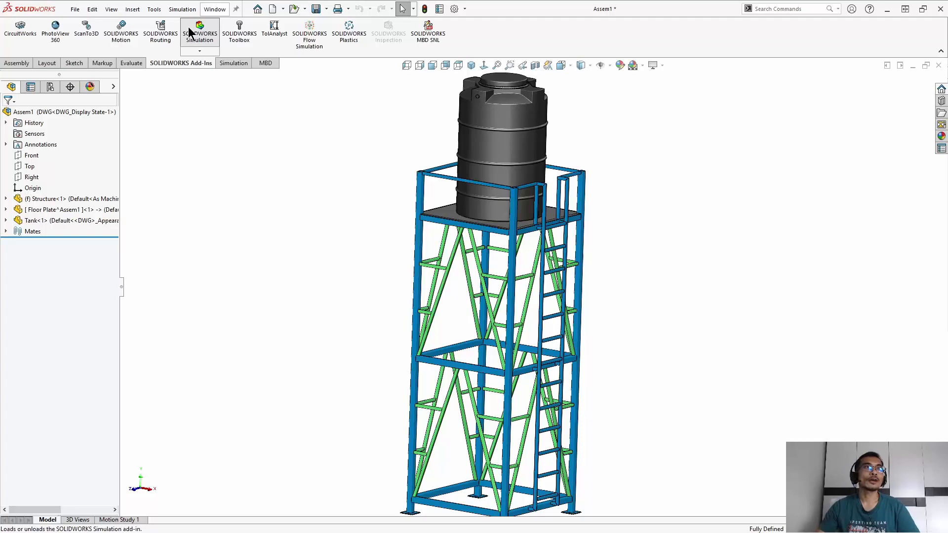
left_click(232, 63)
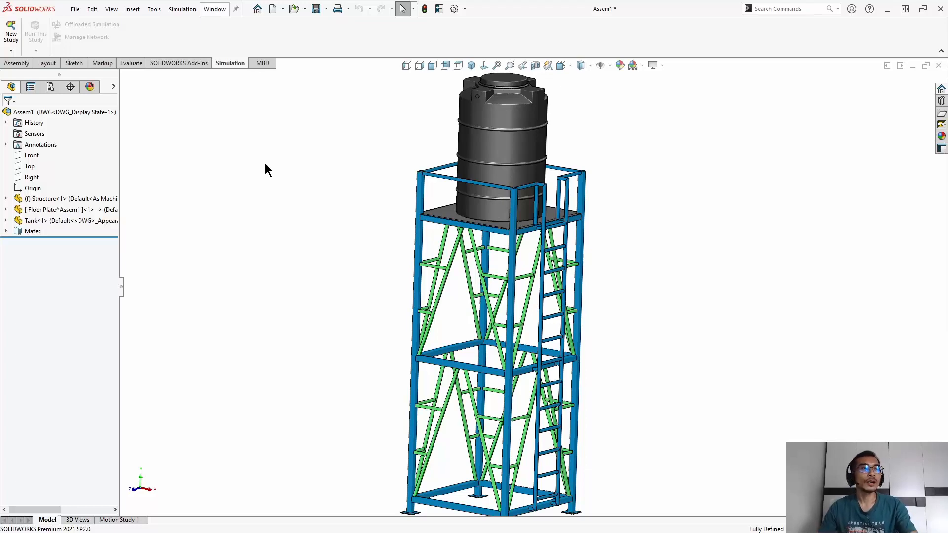
Create a new Static simulation study for the assembly with the name Static 1.
scroll(264, 163, "up", 1)
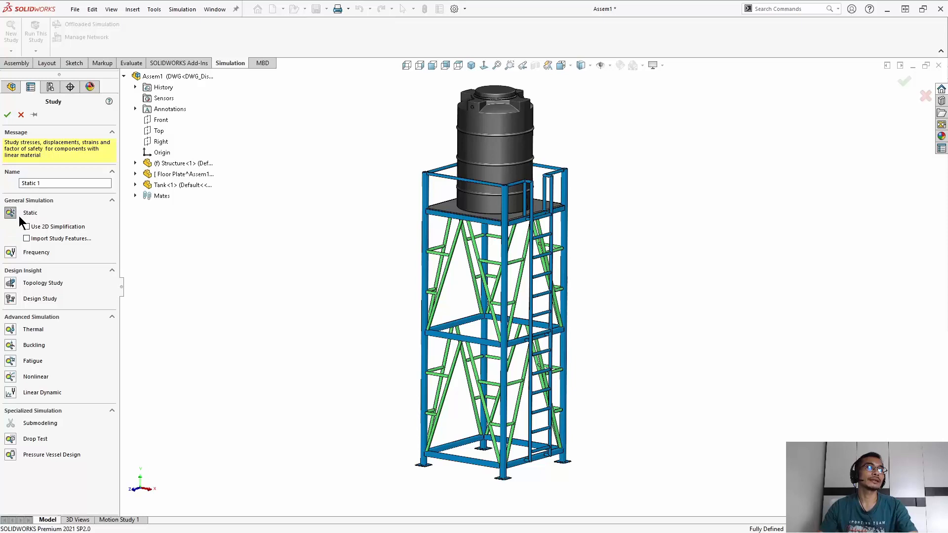
left_click_drag(42, 183, 2, 183)
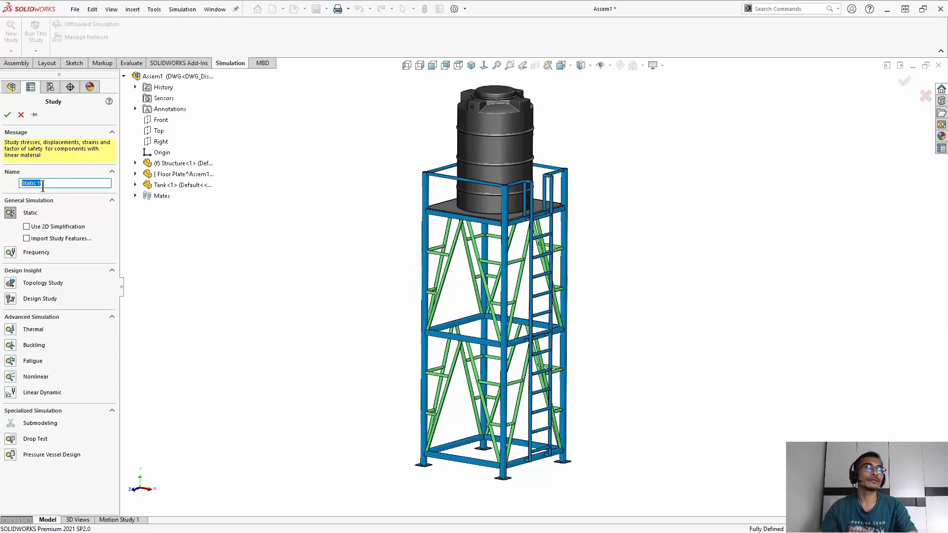
left_click(7, 115)
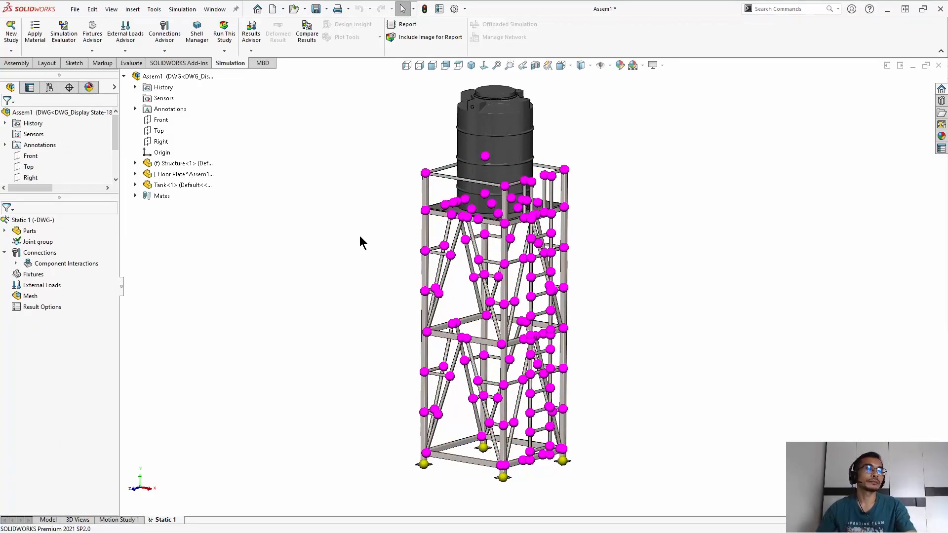
scroll(359, 235, "down", 3)
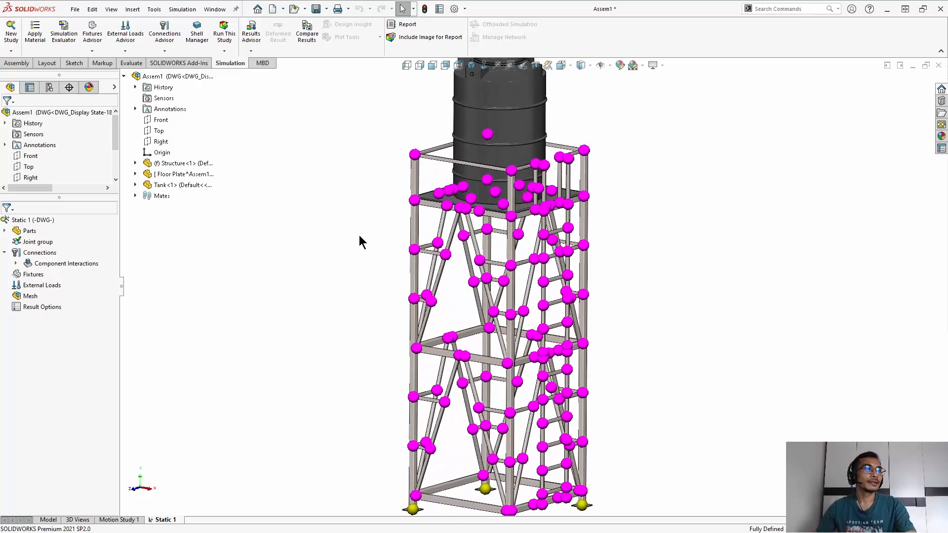
scroll(336, 270, "down", 4)
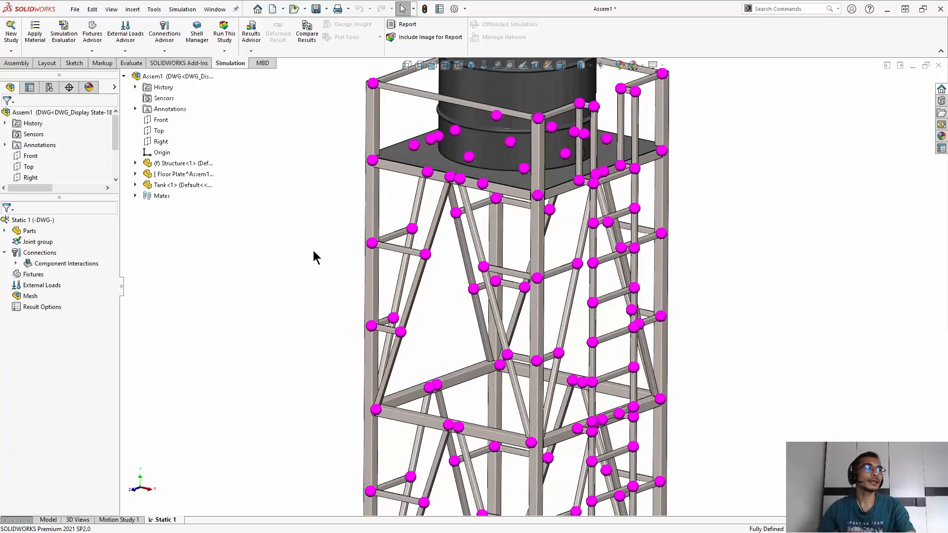
scroll(295, 263, "up", 4)
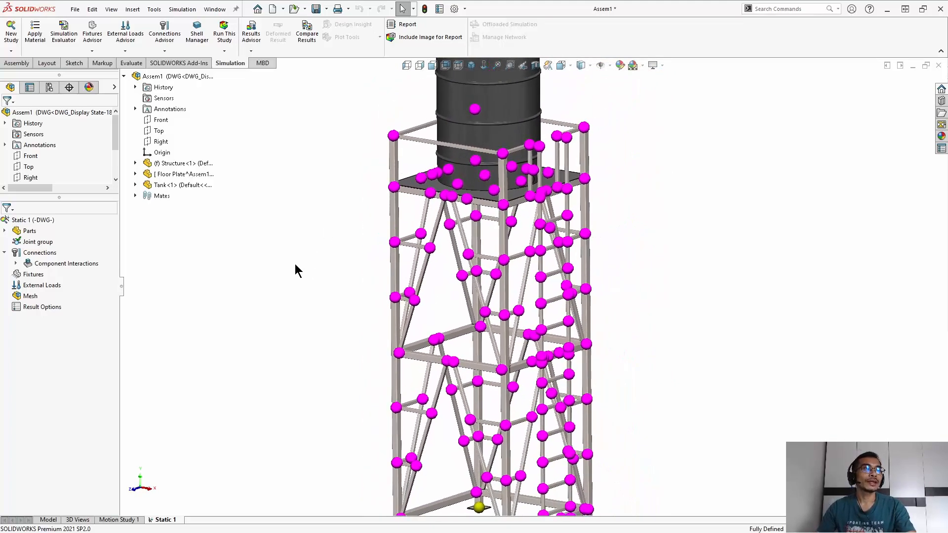
Examine the beam joints over the whole tower and beneath the floor plate supporting the tank.
scroll(301, 275, "up", 2)
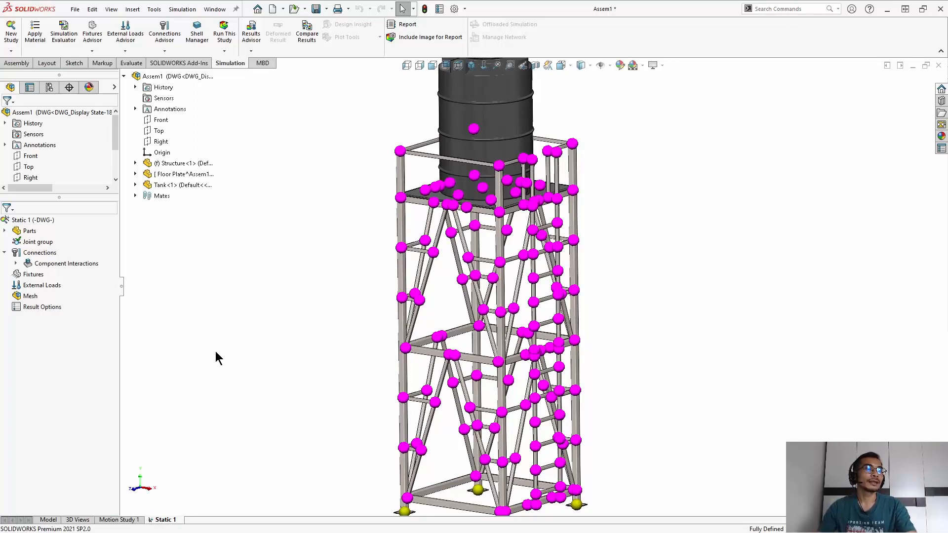
scroll(237, 339, "up", 1)
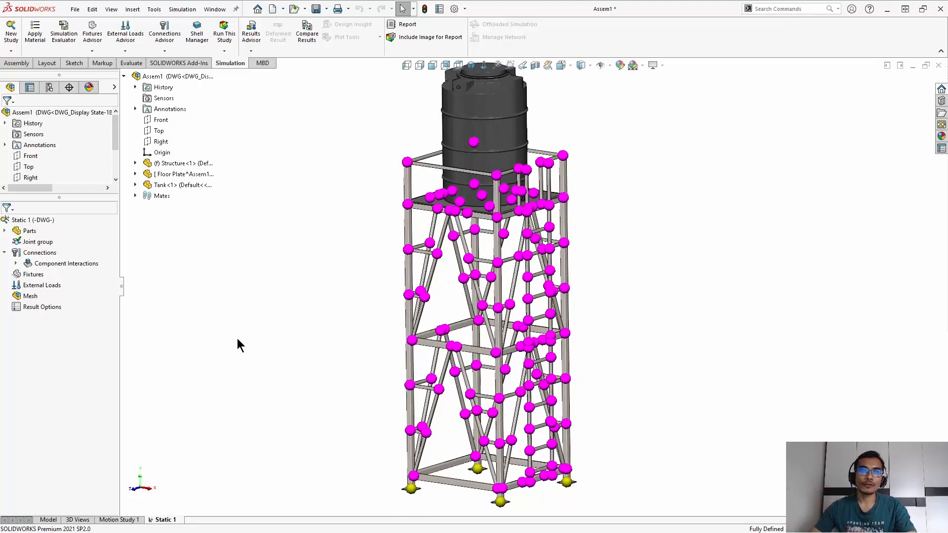
key("ctrl+Down")
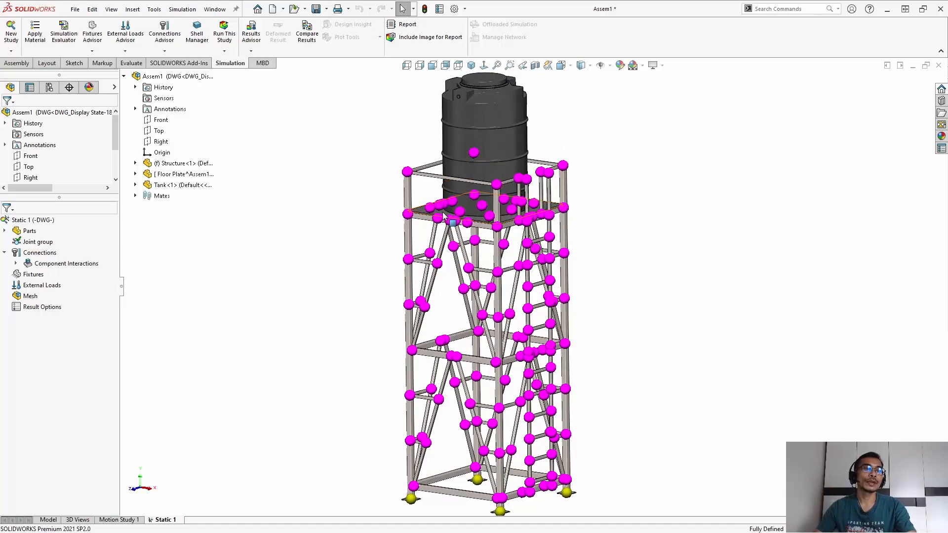
scroll(354, 215, "down", 5)
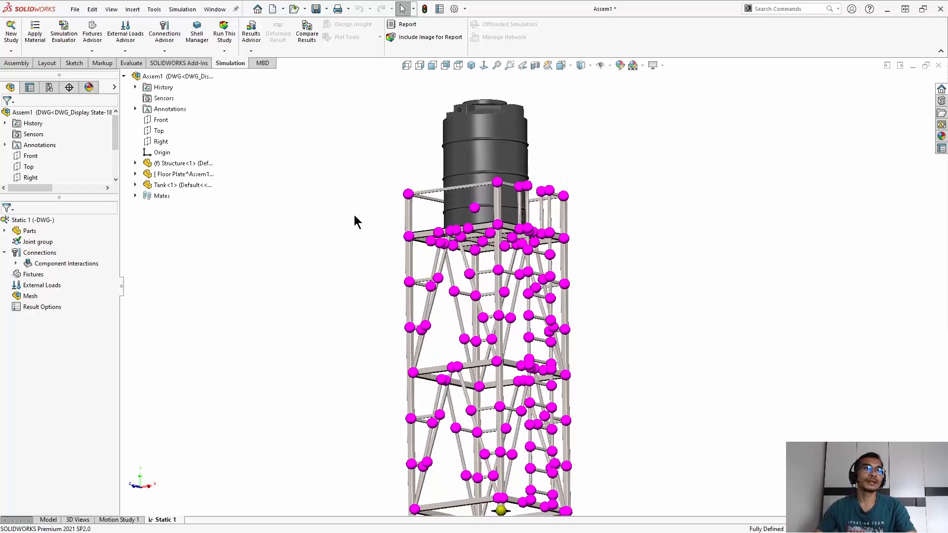
scroll(354, 215, "down", 3)
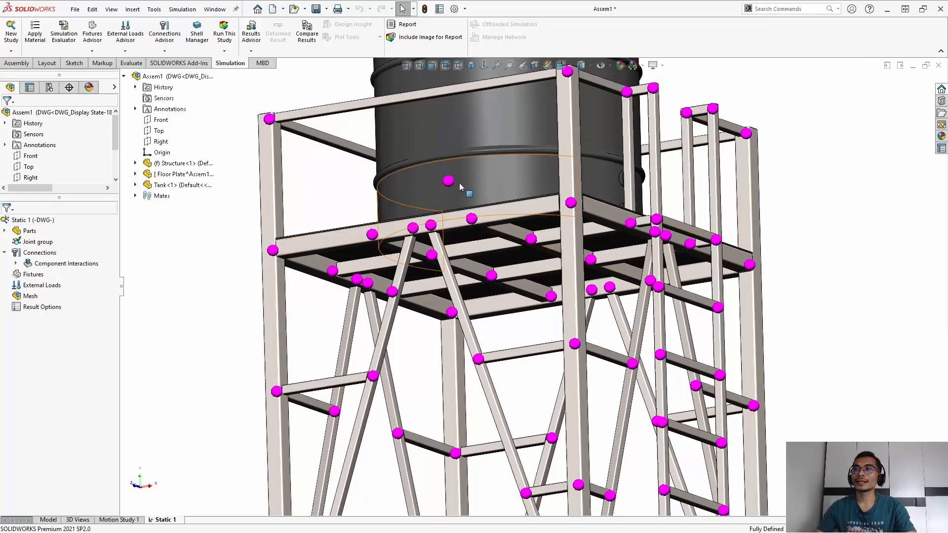
middle_click_drag(460, 182, 460, 183)
scroll(459, 183, "up", 2)
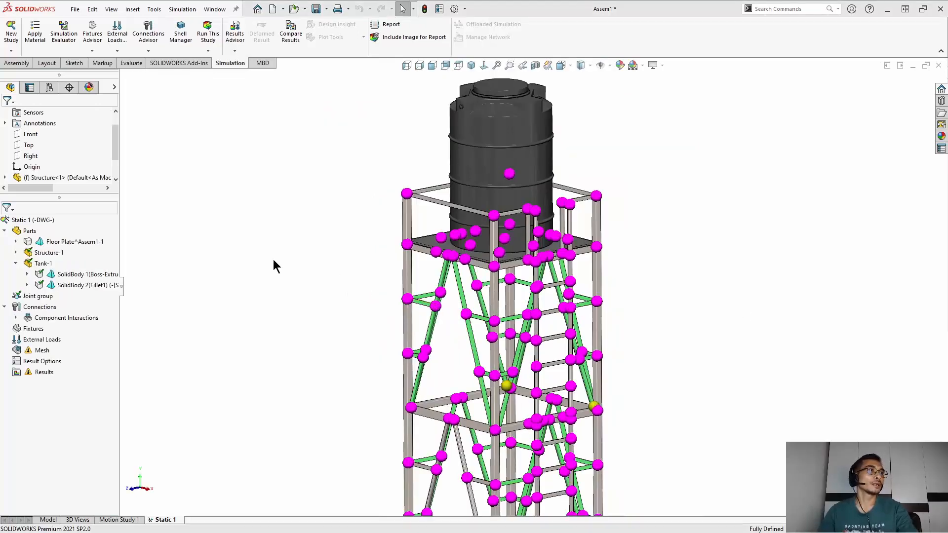
Exclude the floor plate from the analysis in the Static 1 study.
left_click(6, 230)
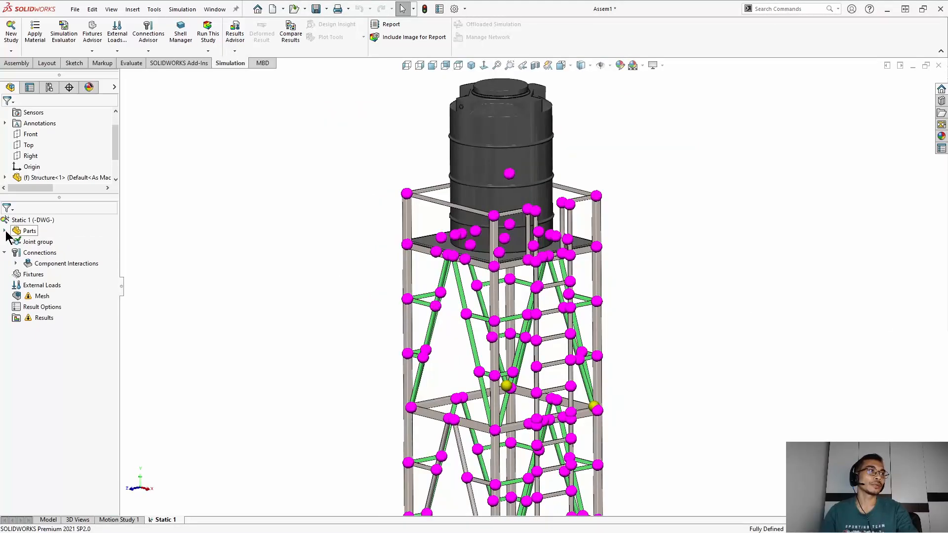
left_click(6, 231)
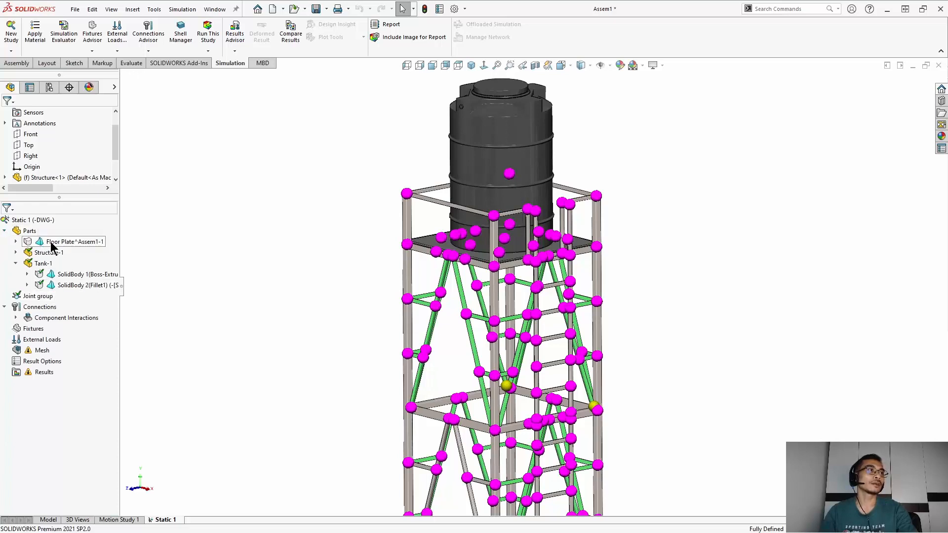
left_click(52, 244)
right_click(55, 244)
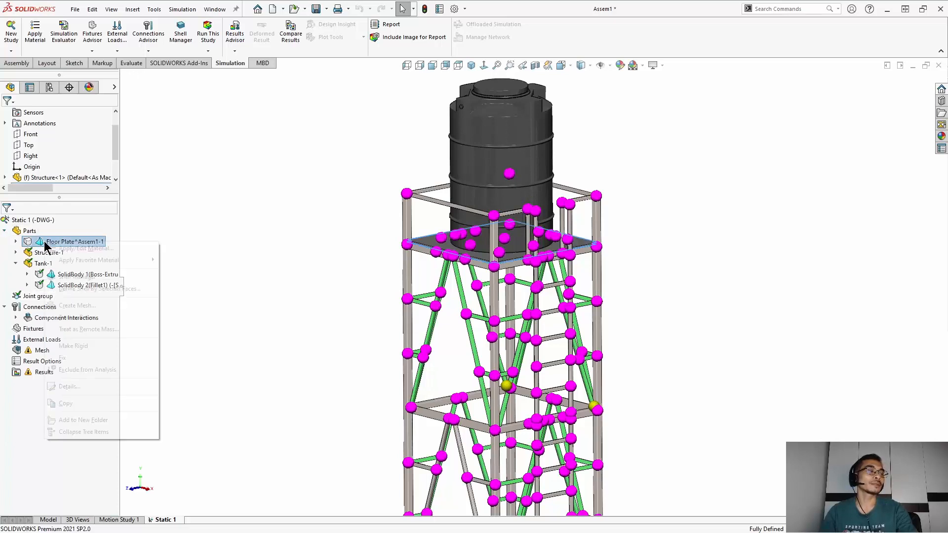
left_click(79, 370)
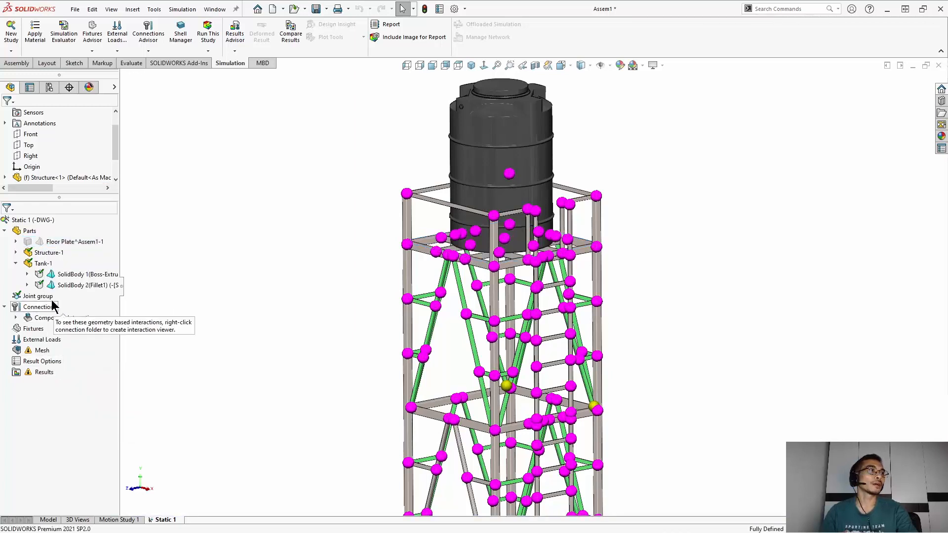
Exclude both solid bodies of the tank from the analysis so that only the structure is simulated.
left_click(16, 263)
left_click(16, 264)
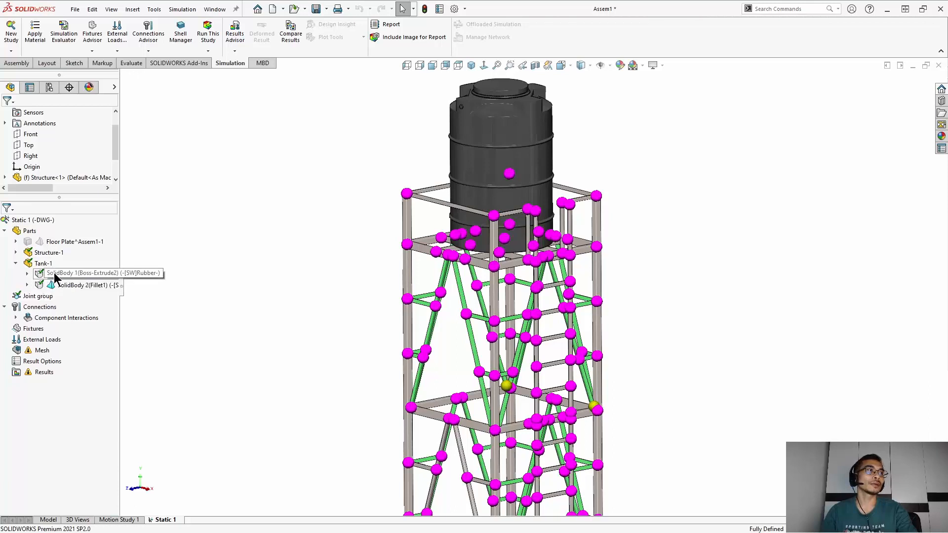
right_click(62, 274)
left_click(75, 401)
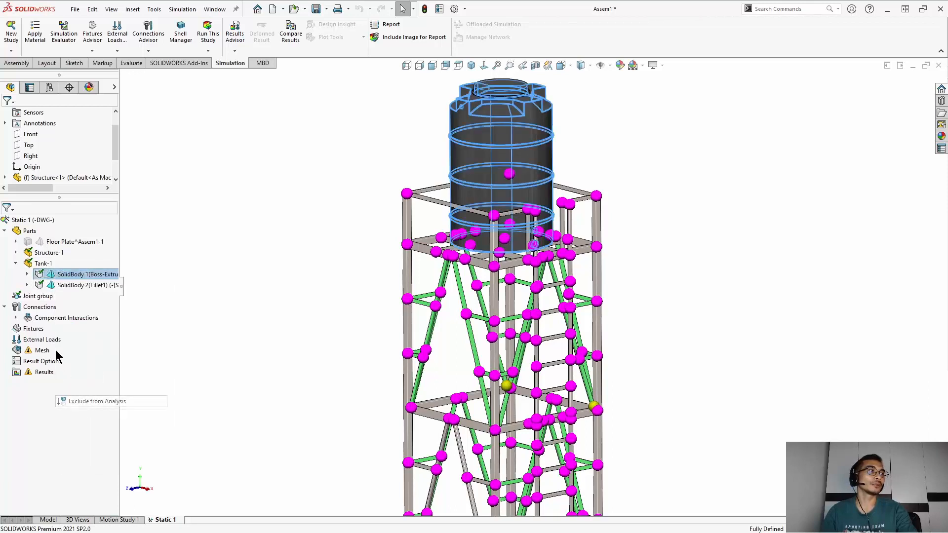
right_click(52, 287)
left_click(78, 417)
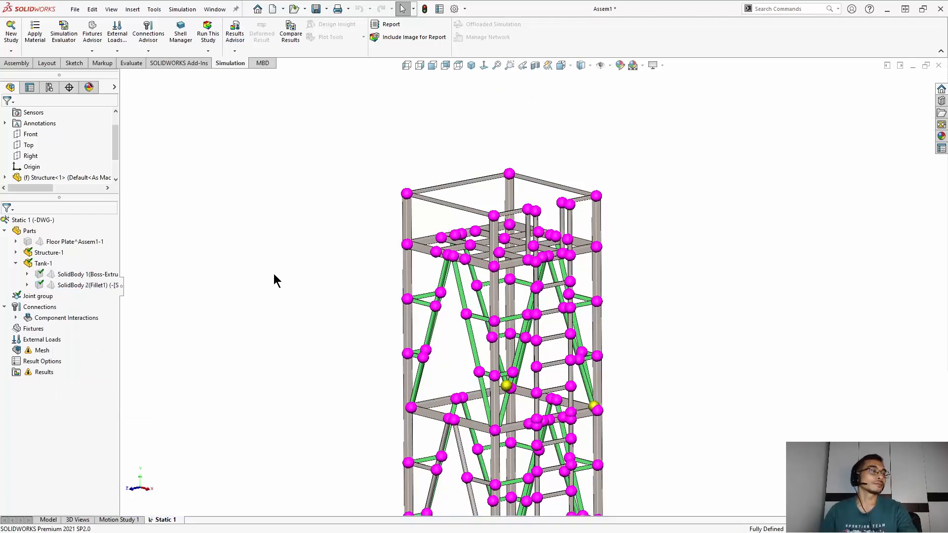
Look over the remaining beam structure and open the study's joint group for editing.
key("f")
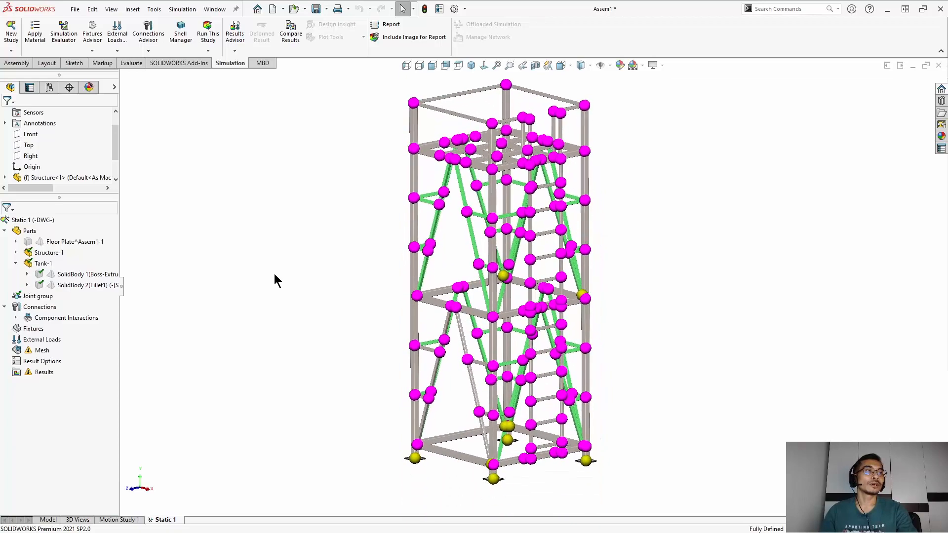
scroll(274, 273, "down", 1)
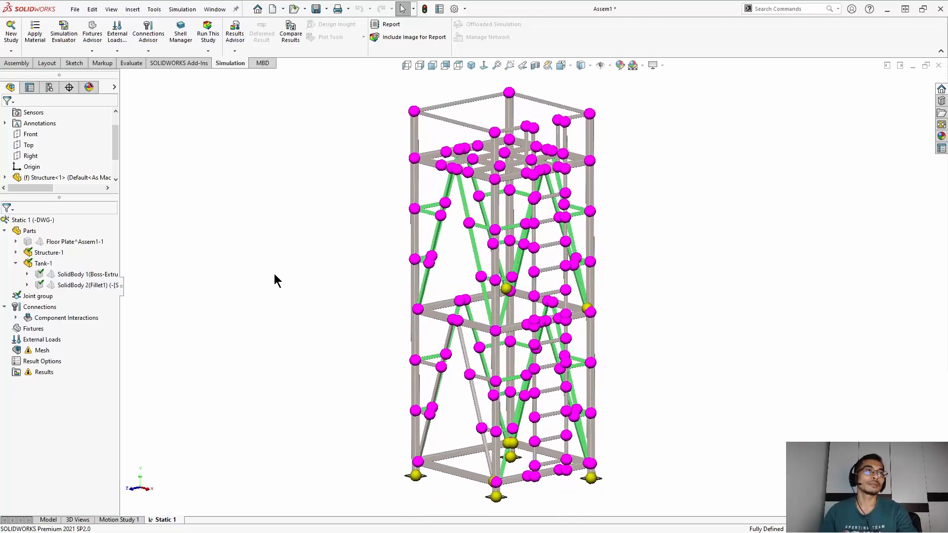
scroll(413, 215, "down", 1)
scroll(413, 217, "down", 3)
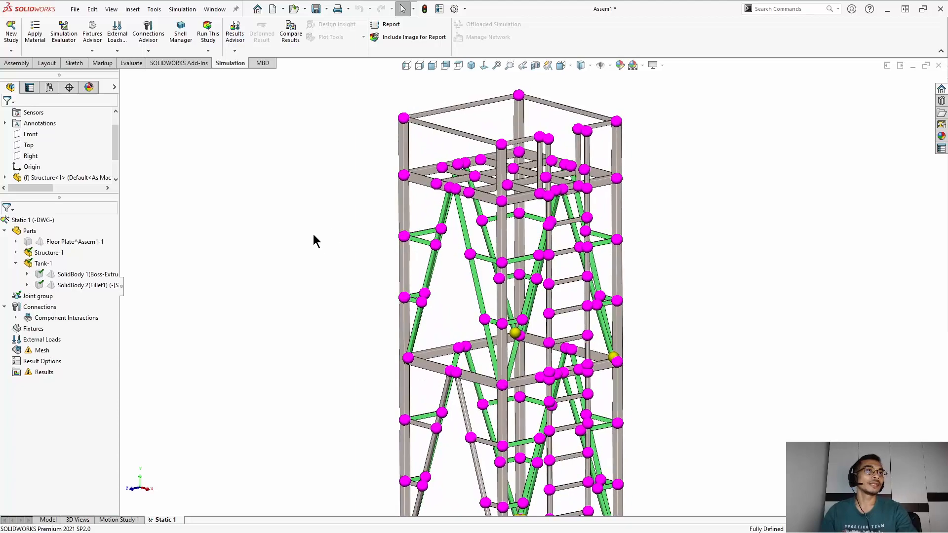
mouse_move(313, 234)
middle_mouse_down()
mouse_move(341, 234)
mouse_move(321, 236)
middle_mouse_up()
scroll(413, 341, "down", 3)
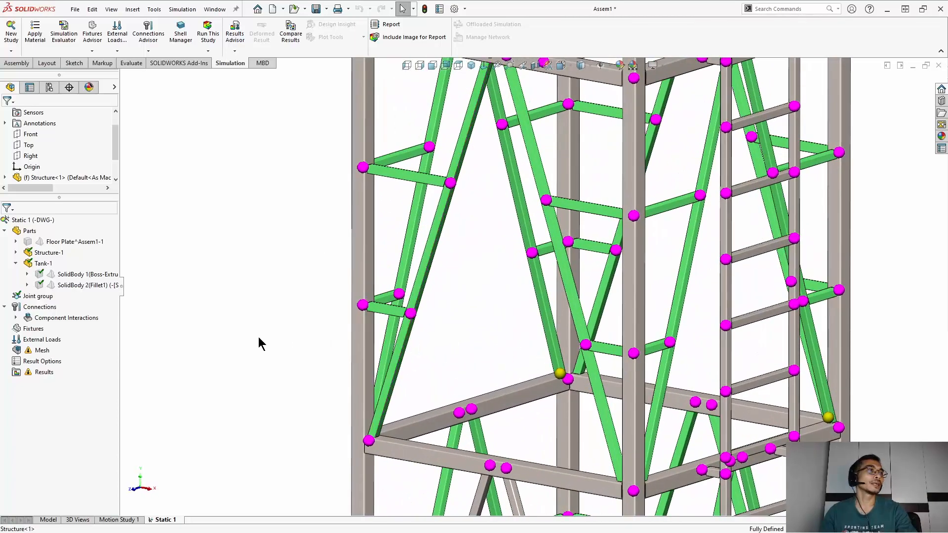
right_click(40, 301)
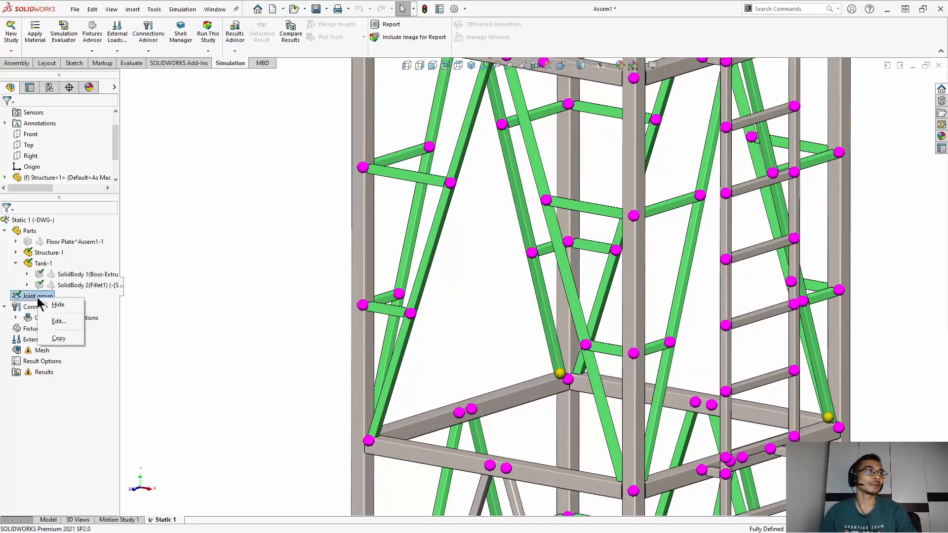
left_click(57, 322)
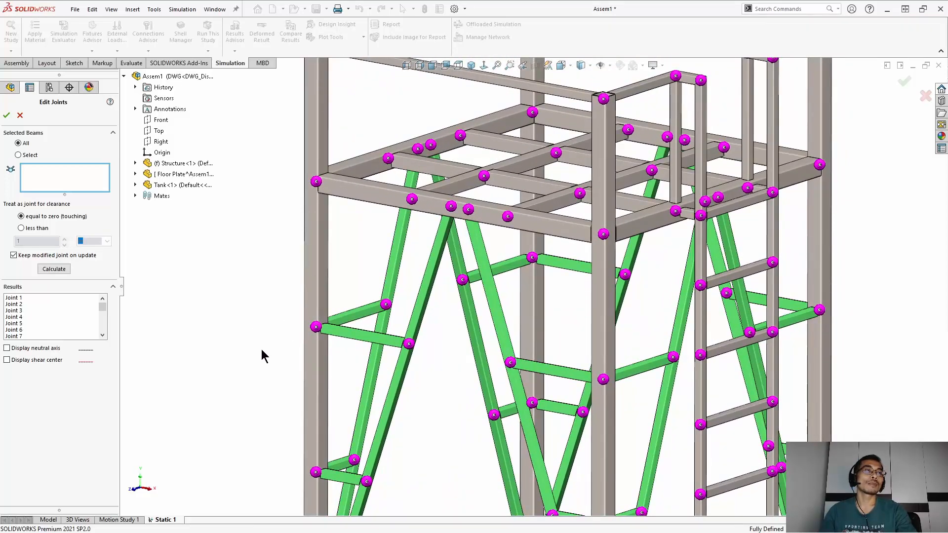
Check which beams belong to the column joint below the platform and to the lower joint on the diagonal brace.
left_click(315, 327)
left_click_drag(331, 332, 212, 282)
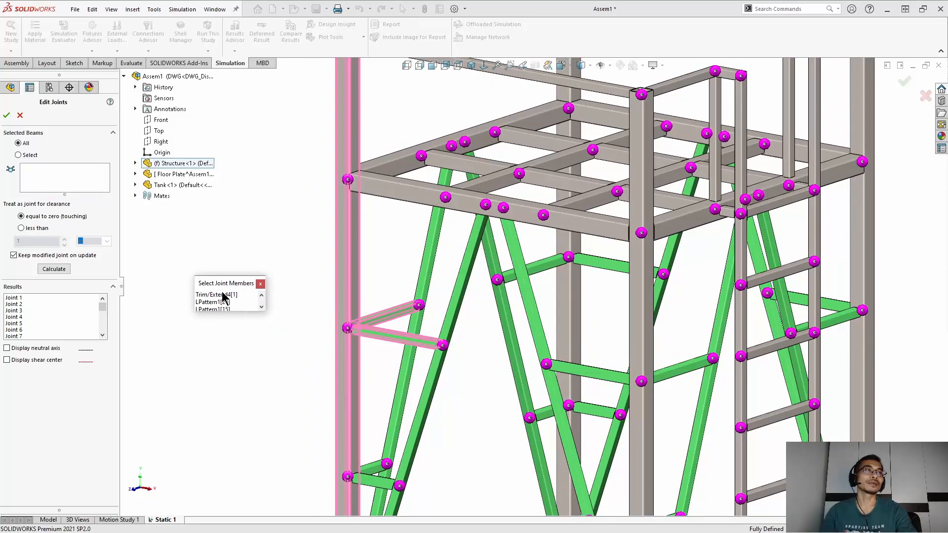
left_click(261, 284)
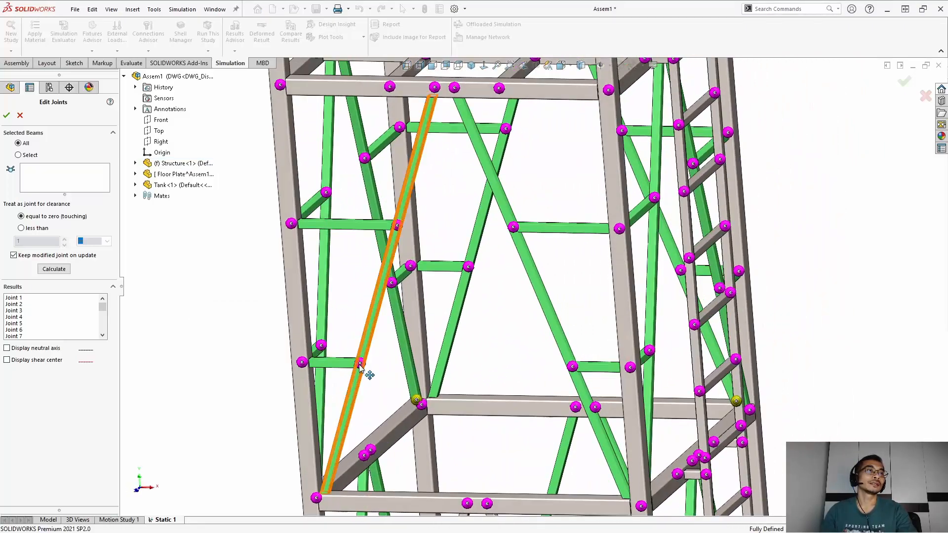
left_click(360, 365)
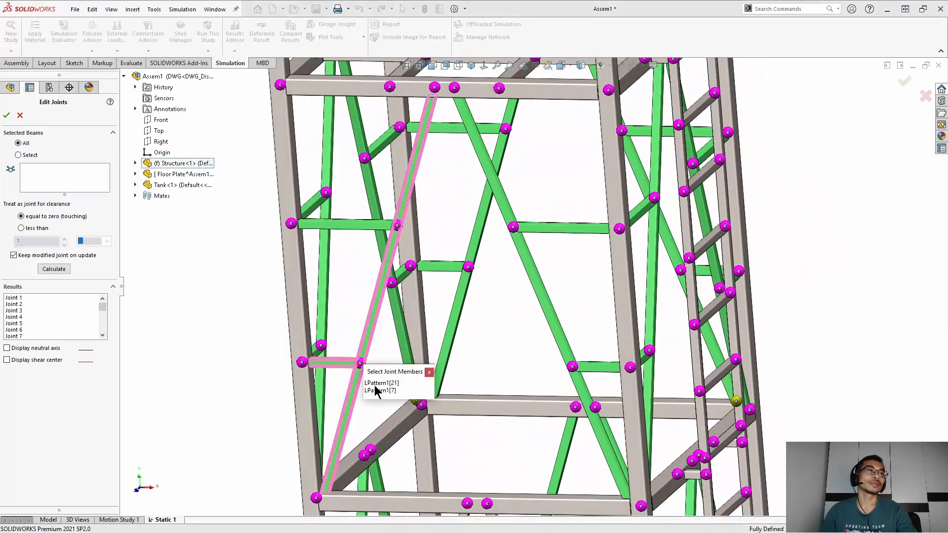
left_click(429, 372)
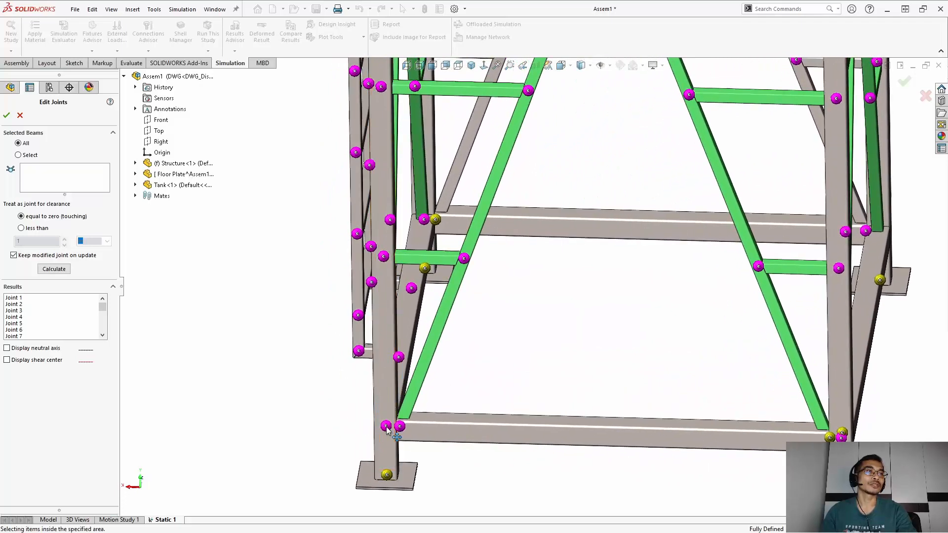
Check whether the diagonal brace is among the members of the column joint at the tower's base corner.
left_click(386, 427)
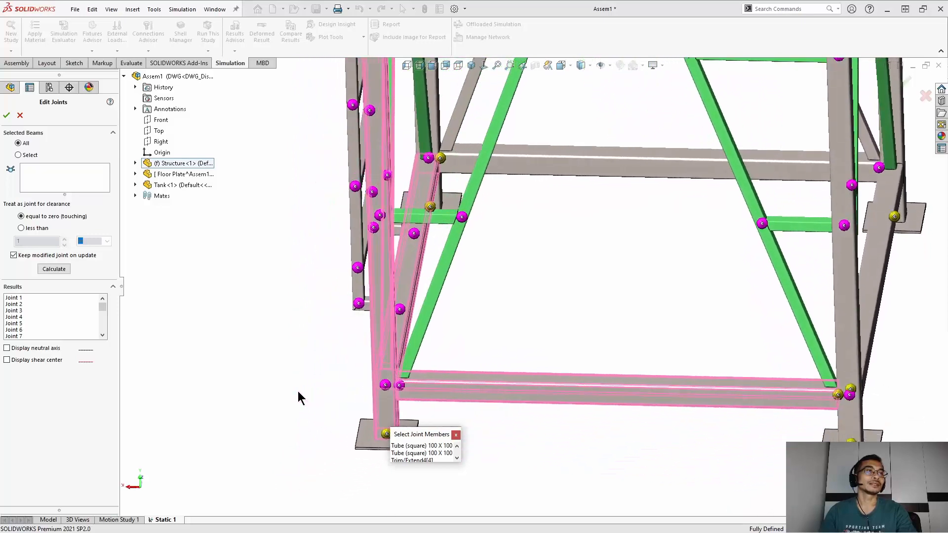
middle_click_drag(297, 391, 401, 379)
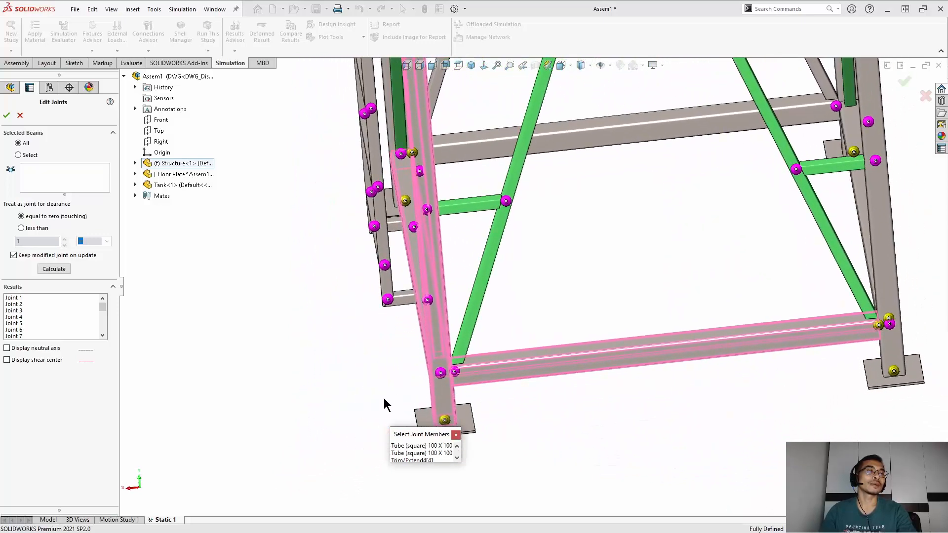
left_click(468, 328)
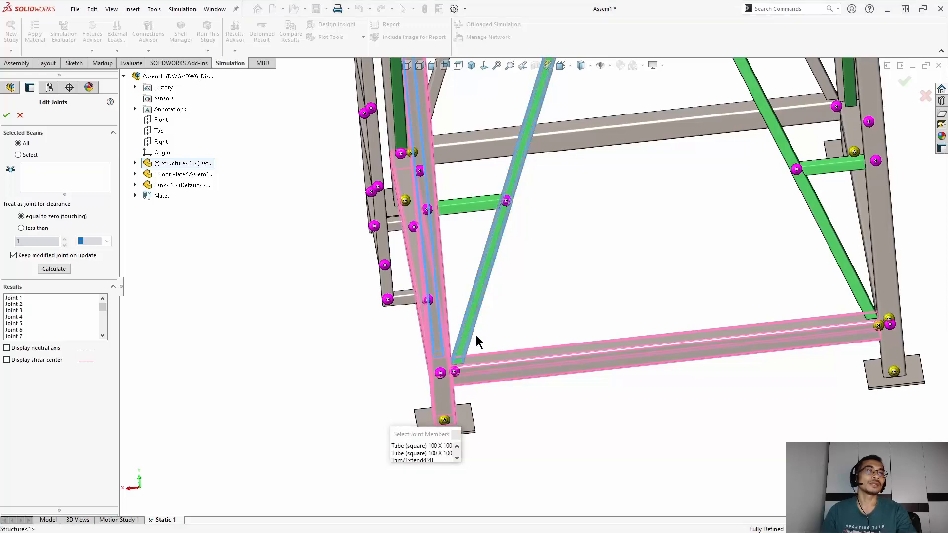
left_click(455, 435)
middle_click_drag(330, 369, 332, 381)
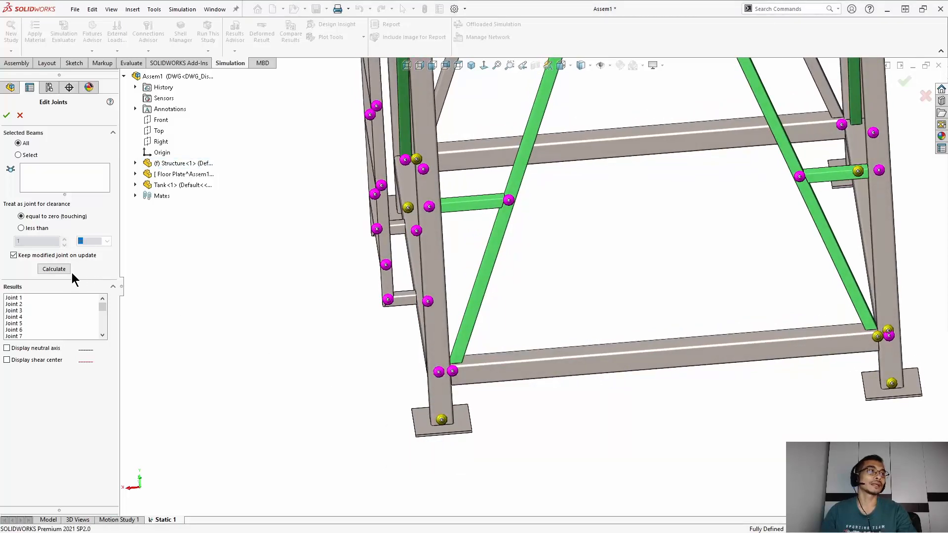
Recalculate the joints of all beams with touching clearance and check the members of the base corner column joint.
left_click(55, 269)
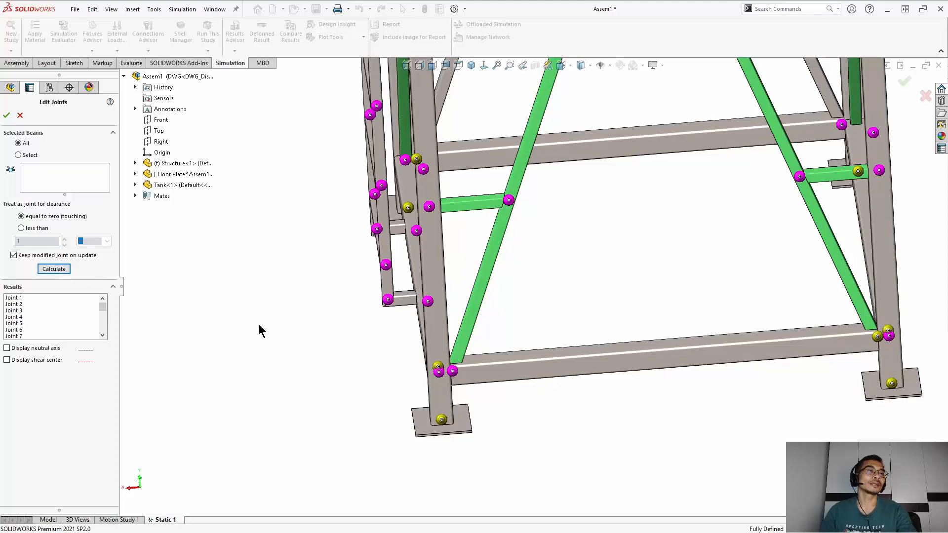
left_click(439, 373)
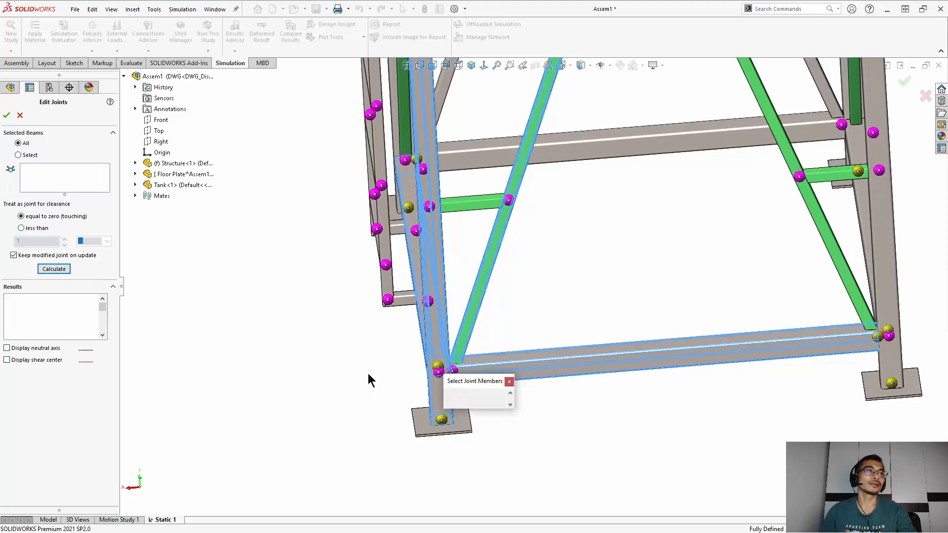
middle_click_drag(349, 380, 417, 393)
left_click_drag(464, 380, 304, 335)
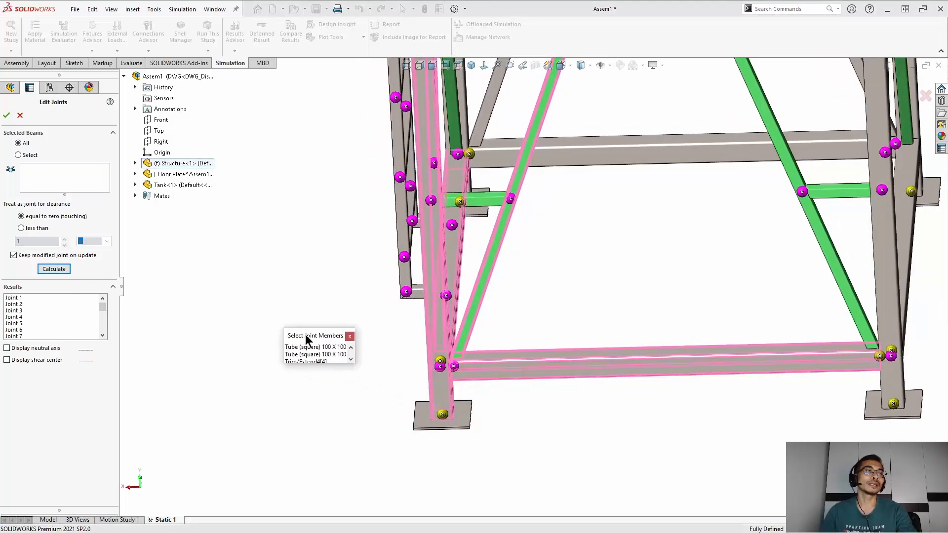
middle_click_drag(304, 334, 387, 339)
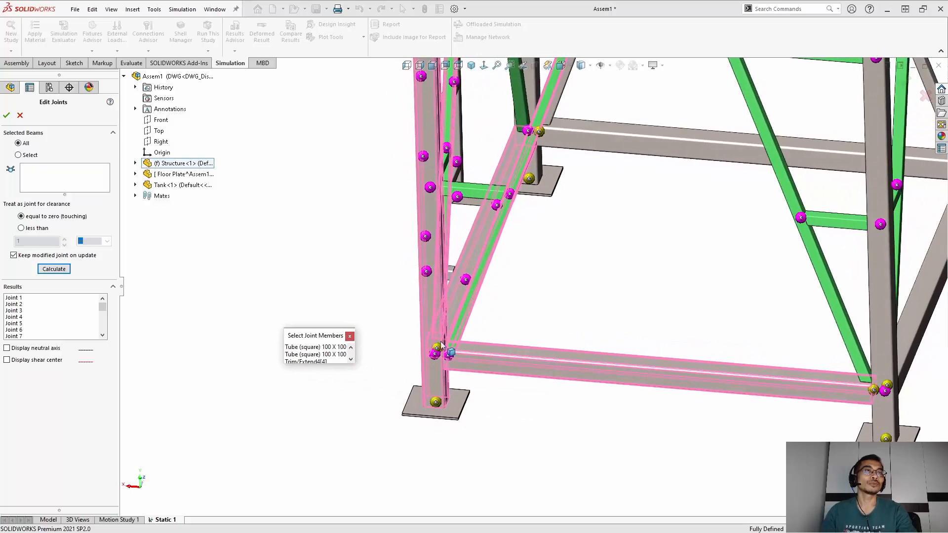
left_click(349, 337)
Check which members meet at the neighbouring joint between the bottom horizontal beam and the diagonal brace.
middle_click_drag(334, 288, 398, 382)
scroll(359, 302, "down", 3)
left_click(394, 365)
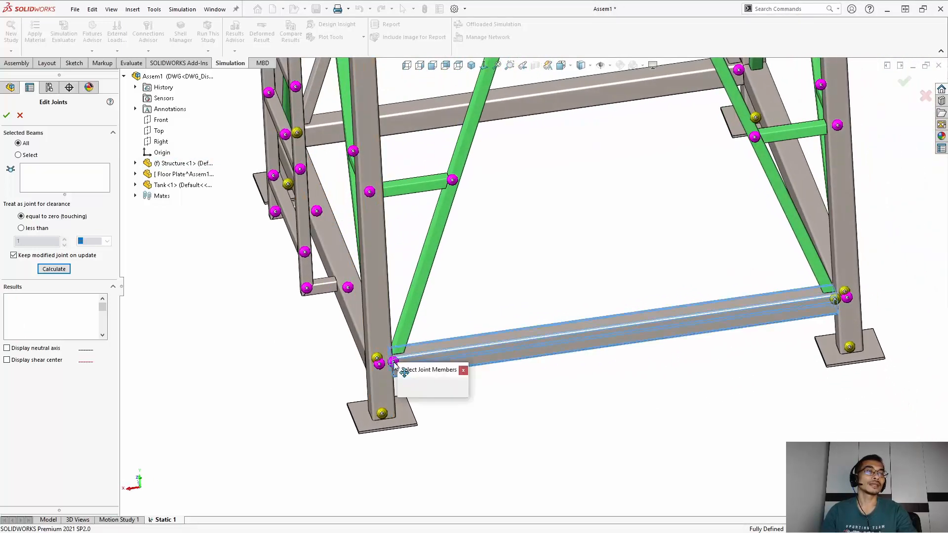
left_click_drag(425, 373, 498, 298)
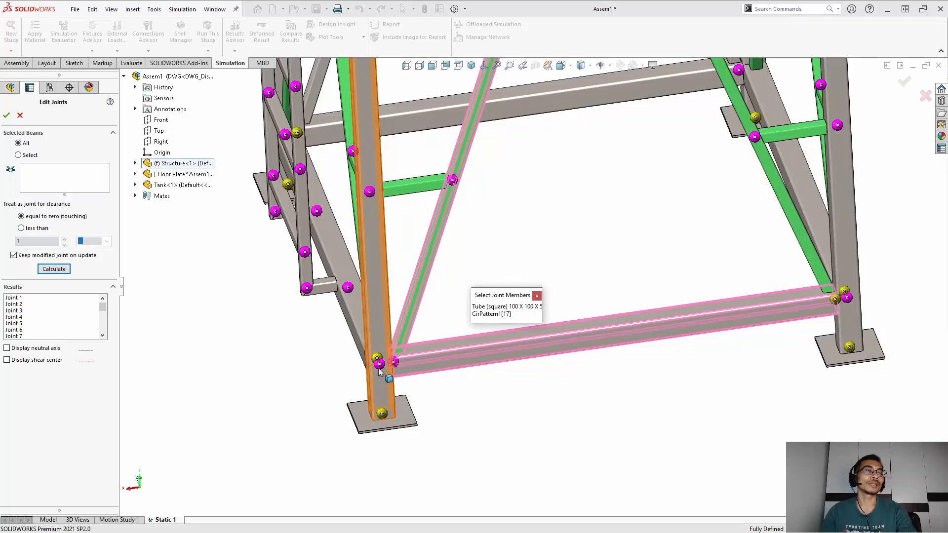
middle_click_drag(403, 366, 320, 365)
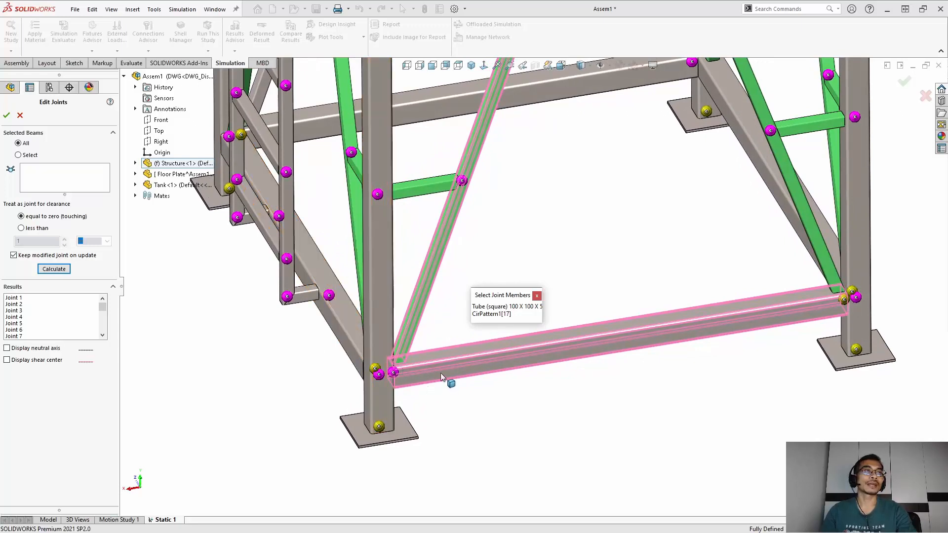
left_click(420, 321)
left_click(536, 296)
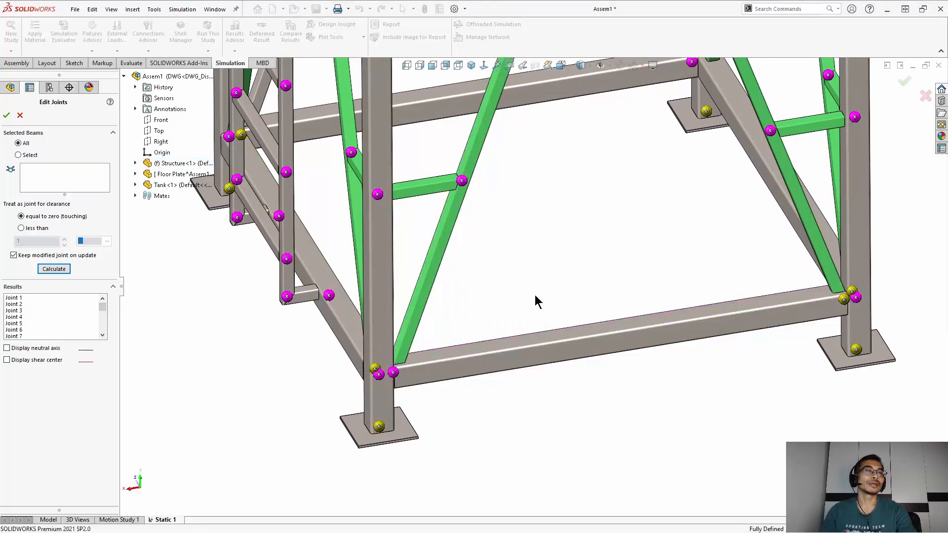
Check which members belong to the joint where the bottom horizontal beam meets the base corner column.
middle_click_drag(380, 373, 373, 384)
right_click(405, 407)
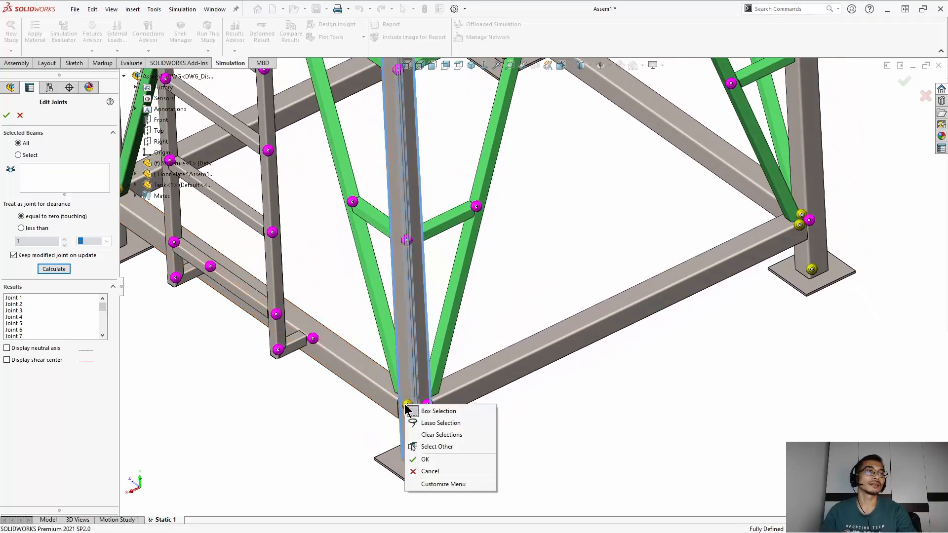
left_click(357, 417)
middle_click_drag(357, 418, 355, 414)
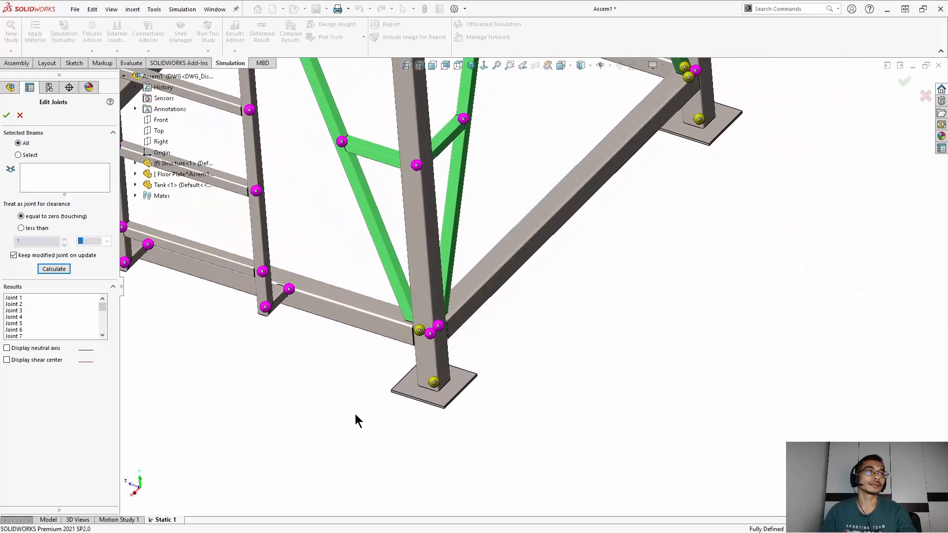
left_click(420, 330)
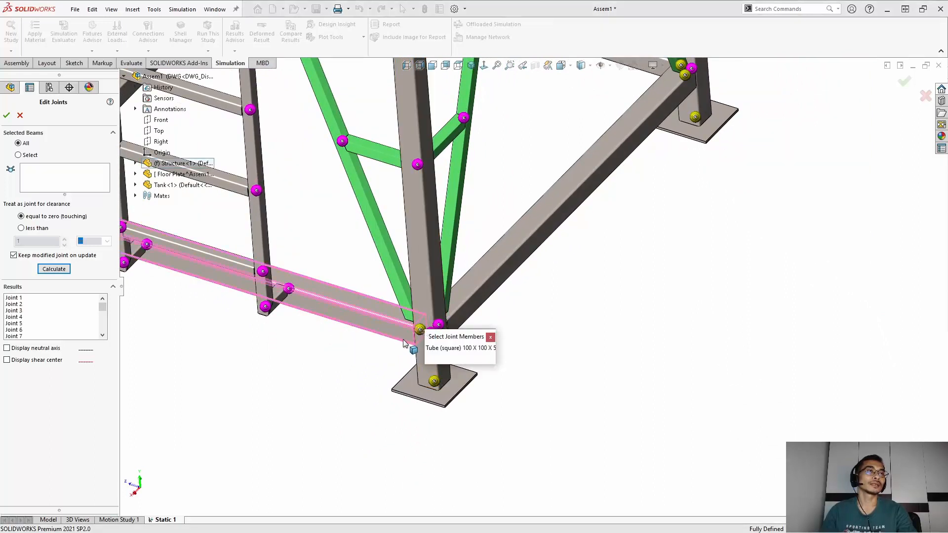
left_click(377, 346)
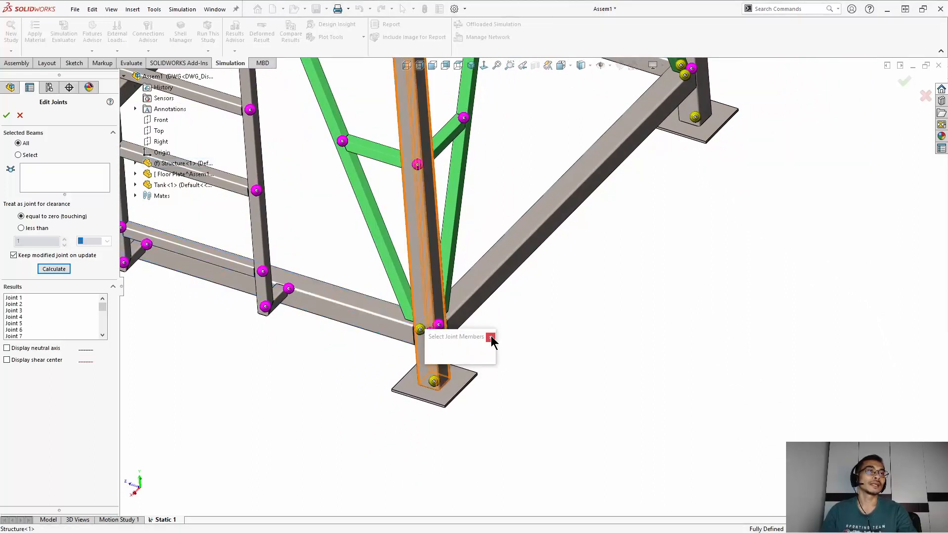
Recalculate the beam joints again and check which members meet at the same base corner's joint.
left_click(55, 268)
middle_click_drag(274, 367, 439, 311)
left_click(380, 328)
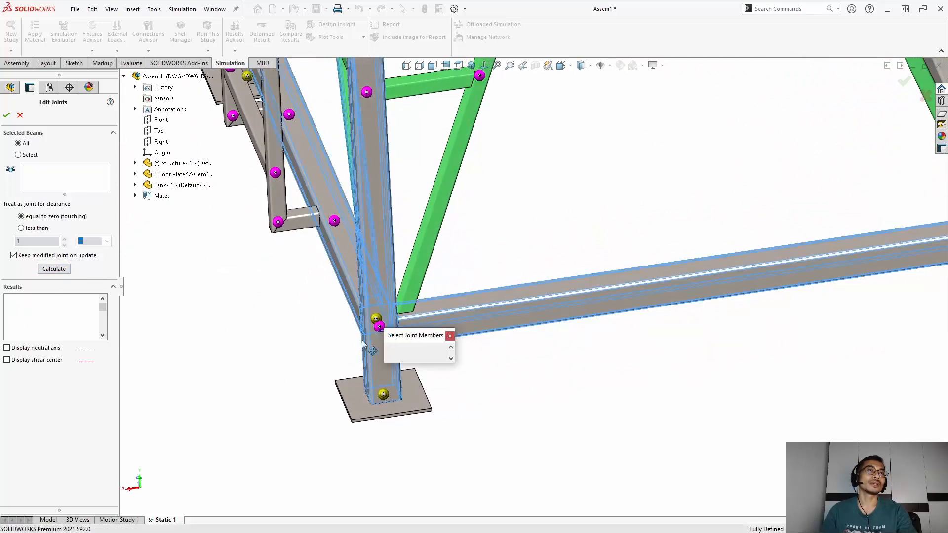
right_click(382, 329)
left_click(275, 324)
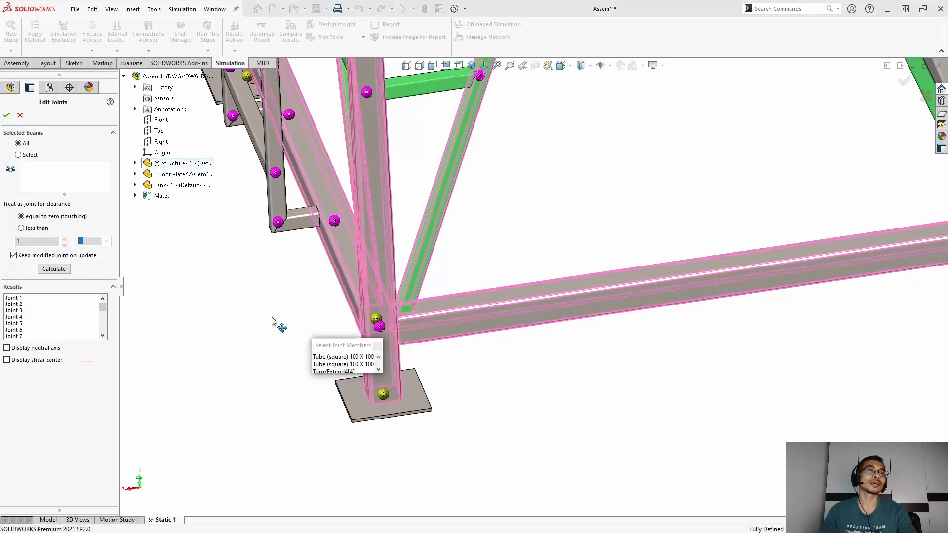
left_click(377, 346)
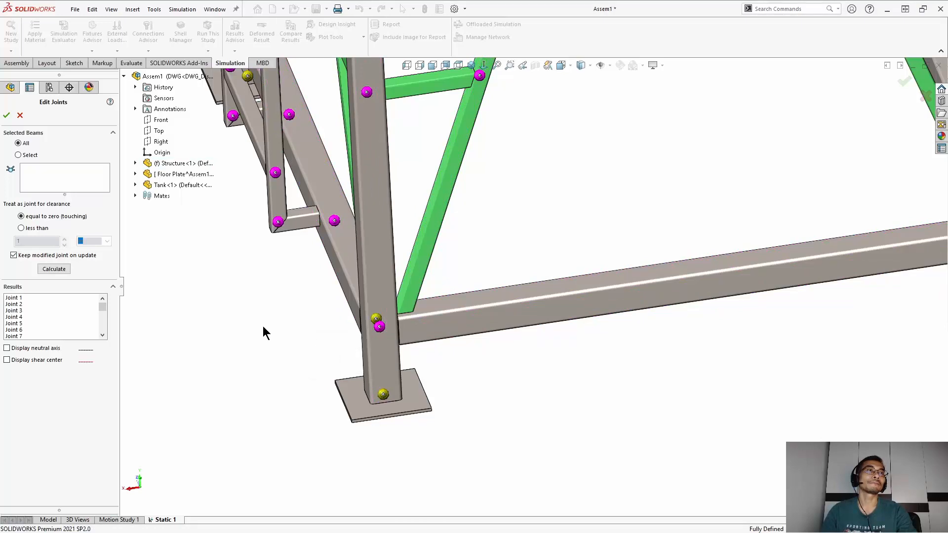
Check which columns, horizontal beams and diagonal braces belong to the joints at two other base corners.
scroll(263, 326, "up", 3)
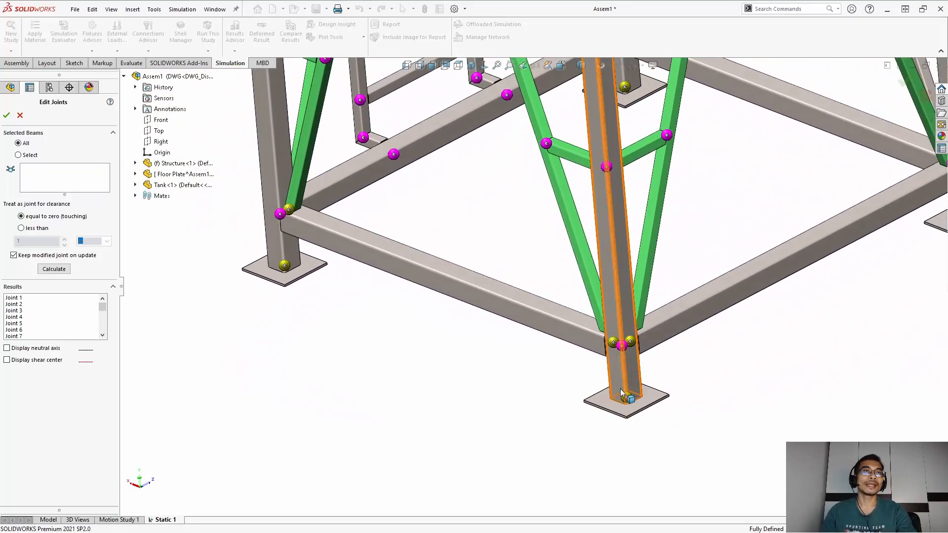
left_click(621, 346)
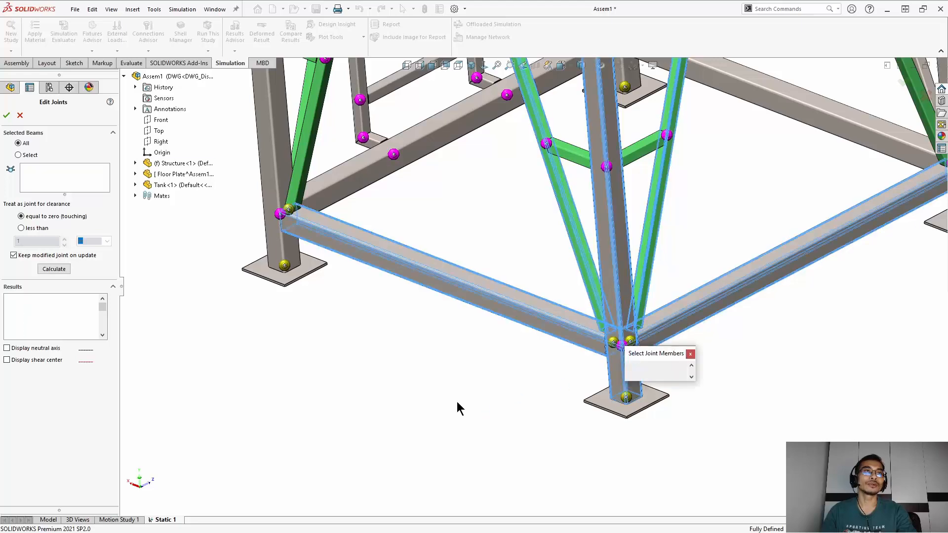
left_click(690, 353)
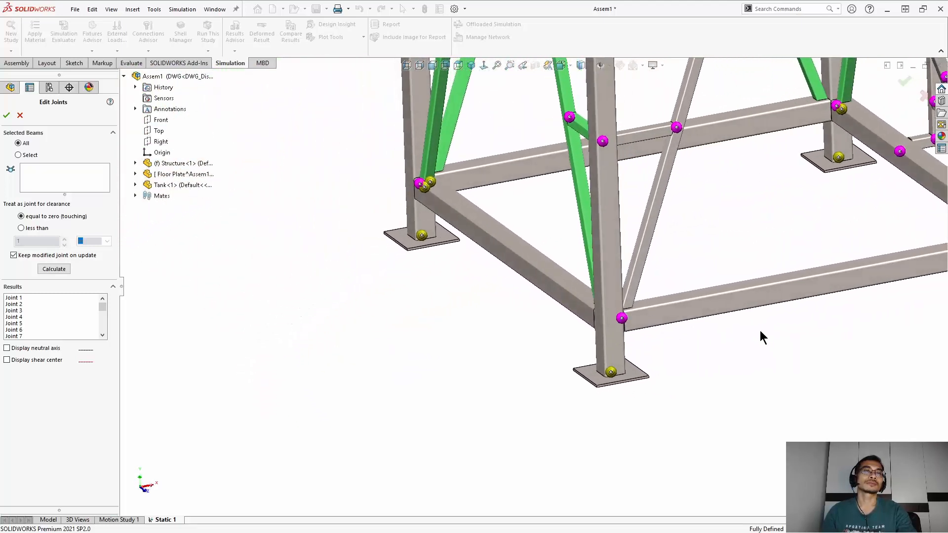
left_click(612, 319)
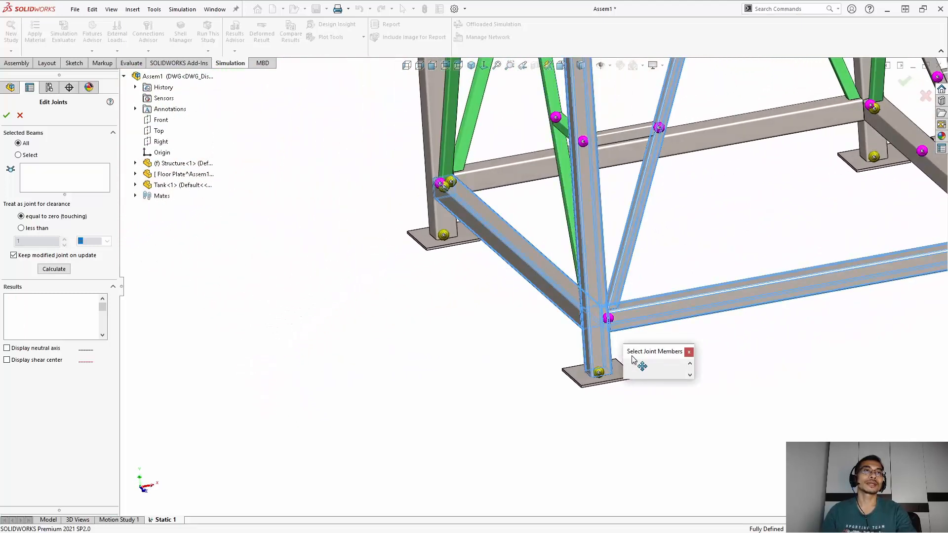
right_click(607, 319)
left_click(479, 356)
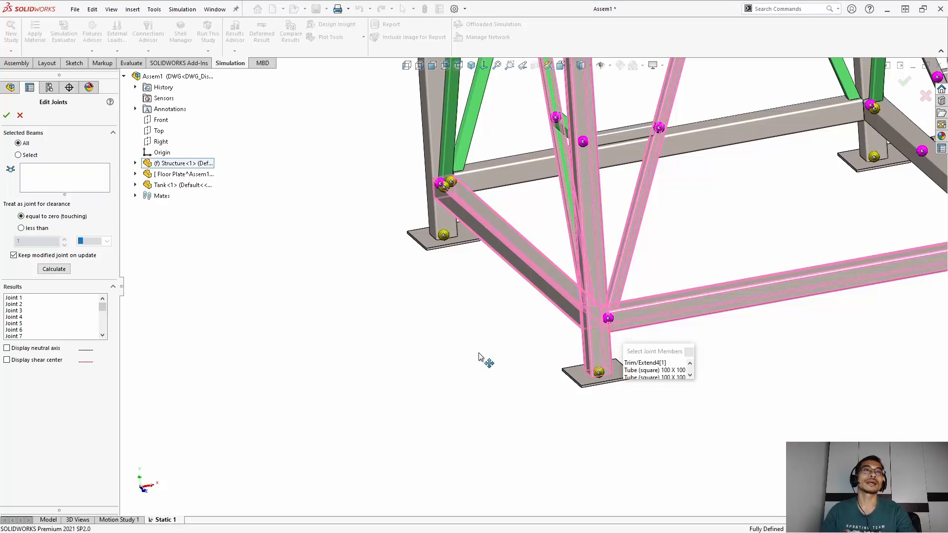
left_click(689, 353)
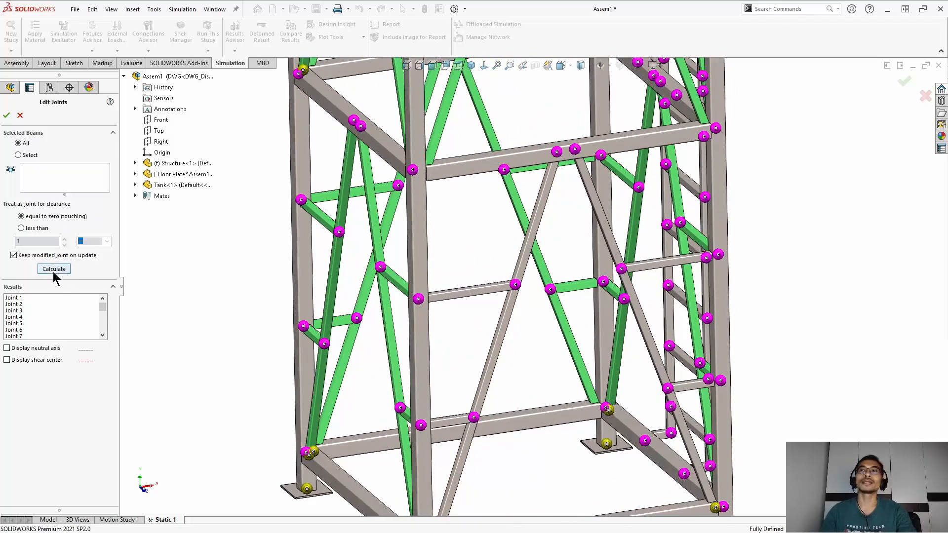
Accept the edited joints and hide the joint group's symbols on the tower.
left_click(7, 115)
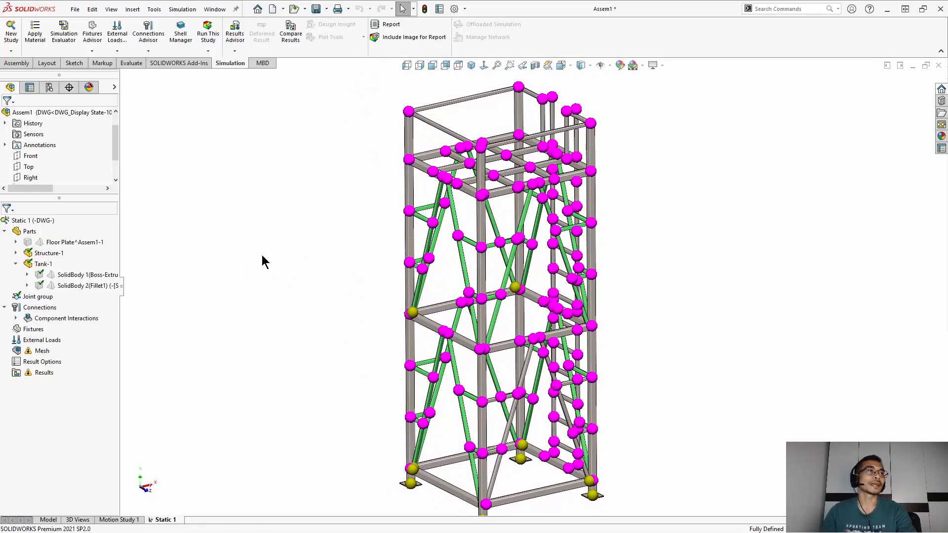
left_click(5, 231)
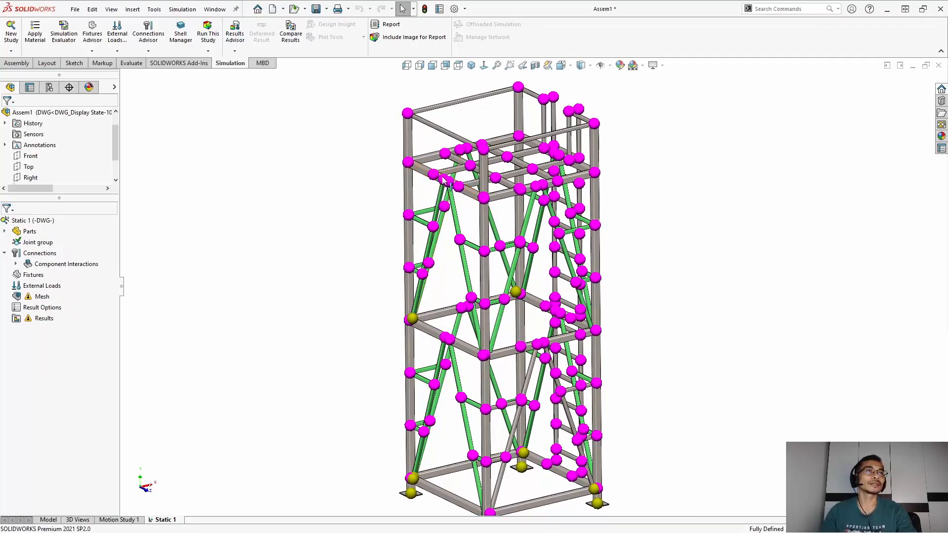
right_click(23, 246)
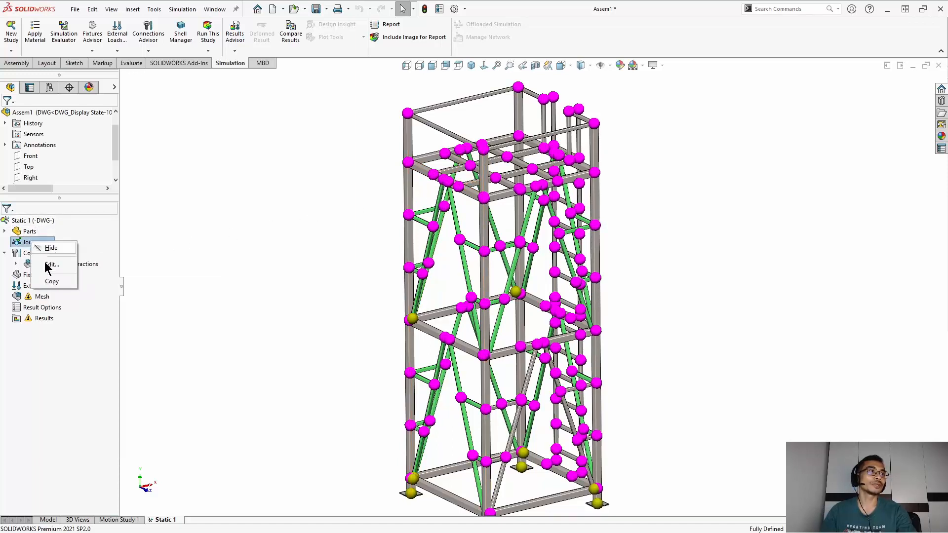
left_click(49, 254)
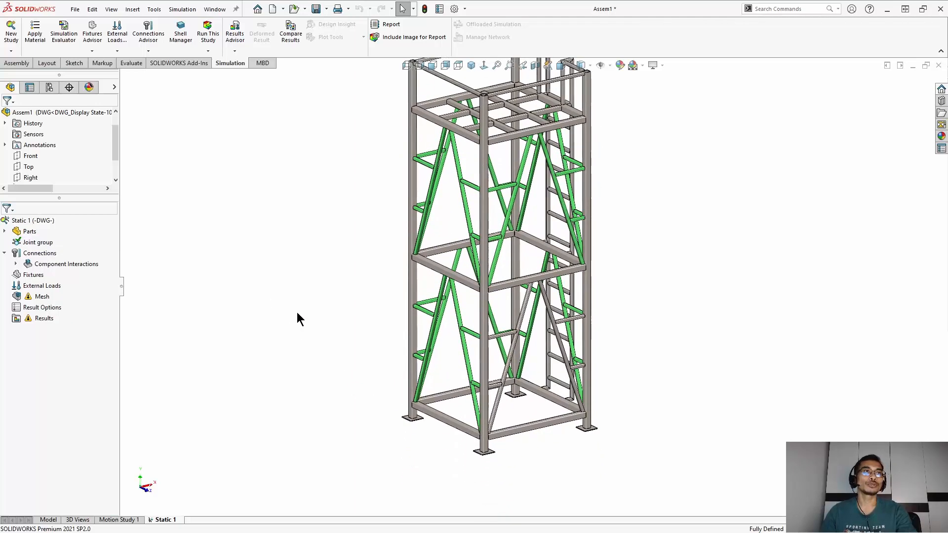
Apply a Fixed Geometry fixture to the underside faces of the tower's four base plates.
scroll(443, 316, "down", 6)
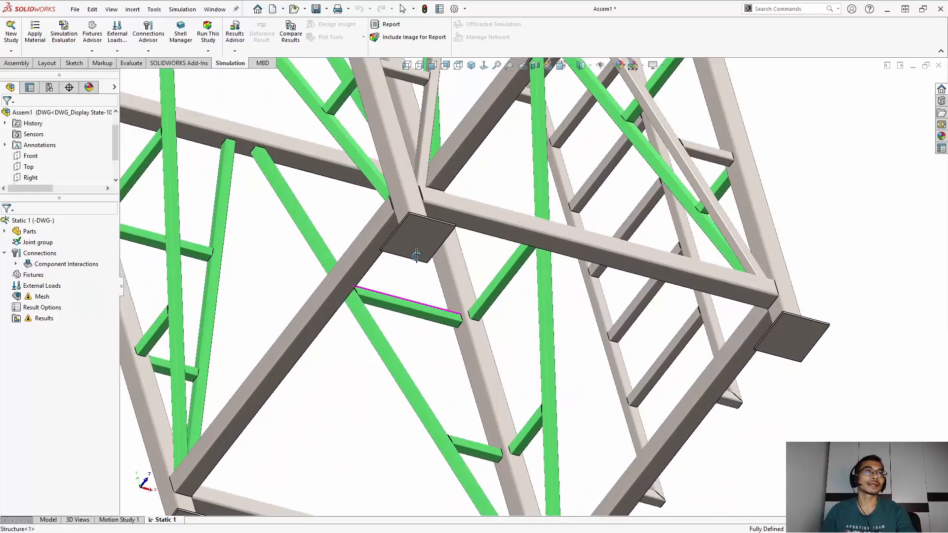
middle_click_drag(418, 254, 435, 243)
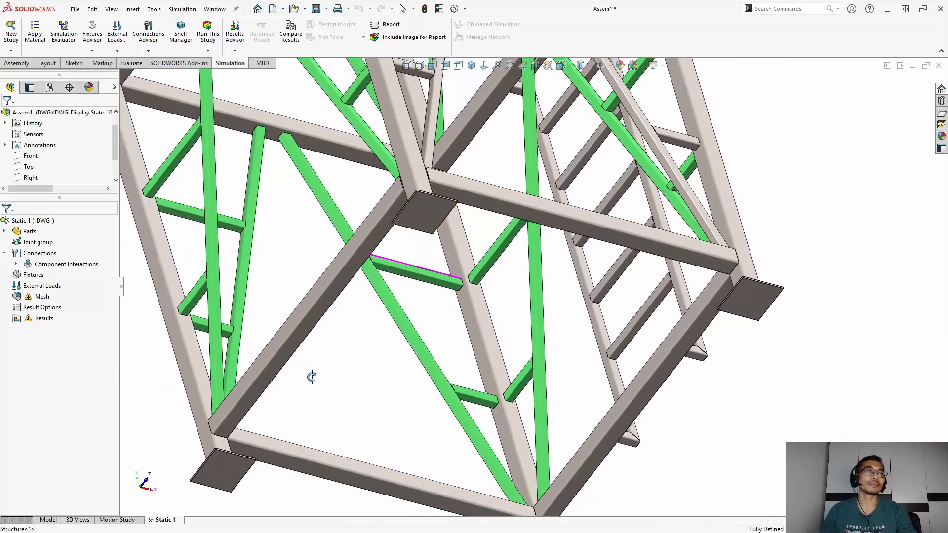
scroll(396, 340, "up", 1)
middle_click_drag(396, 340, 396, 338)
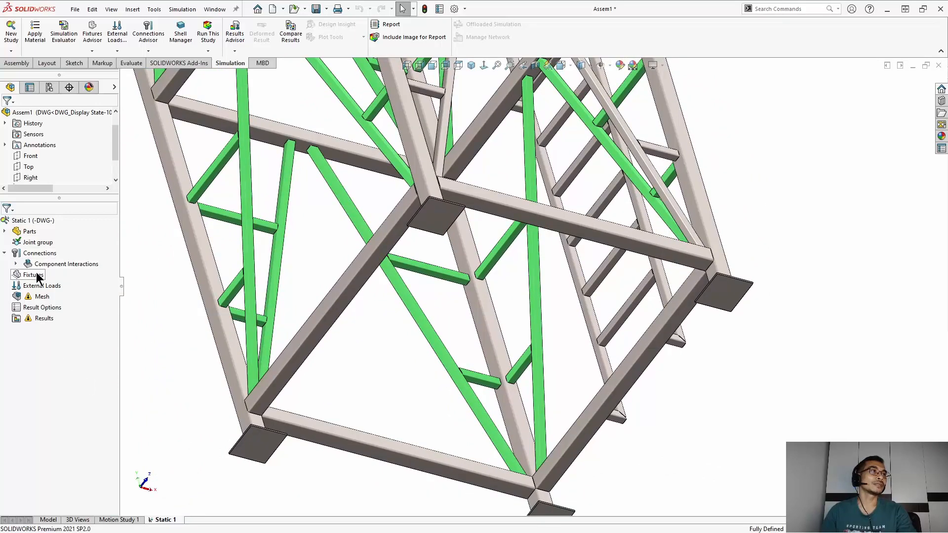
right_click(24, 274)
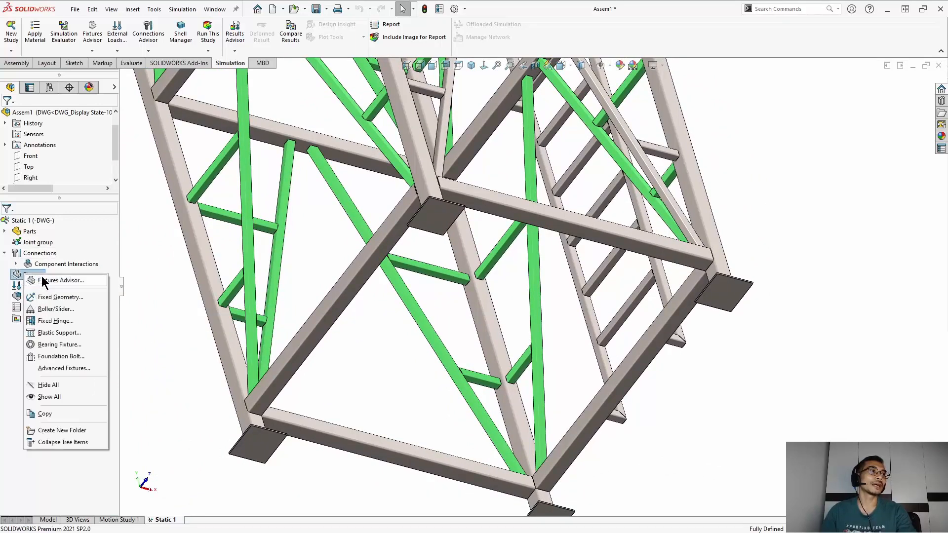
left_click(42, 298)
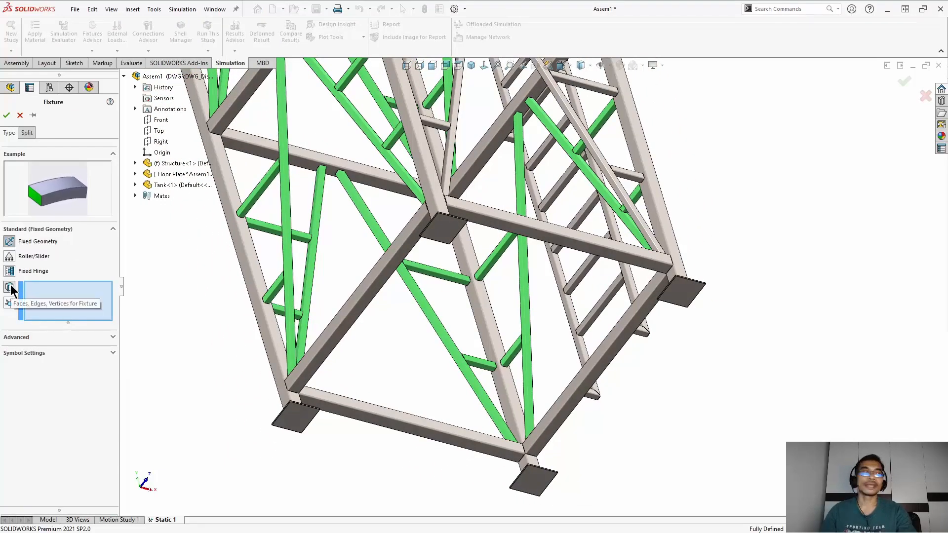
left_click(287, 421)
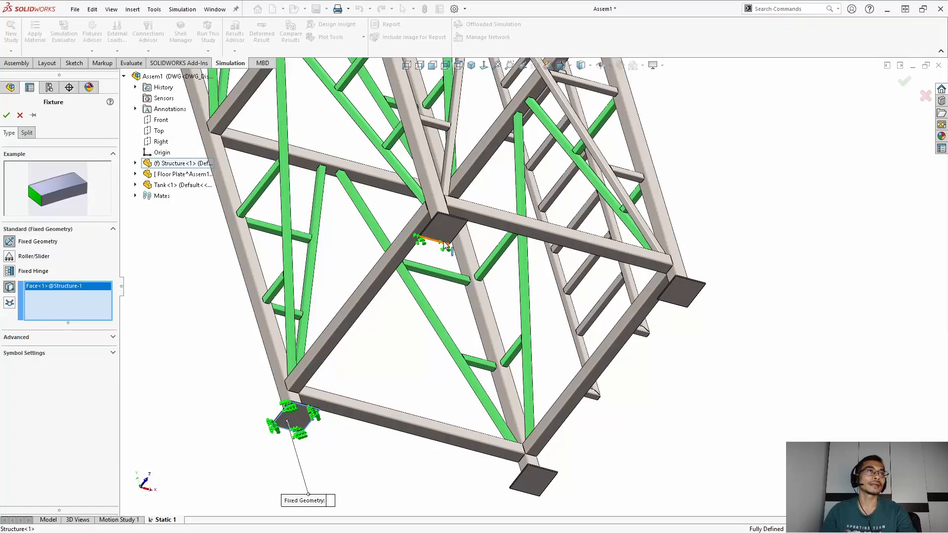
left_click(442, 233)
left_click(677, 292)
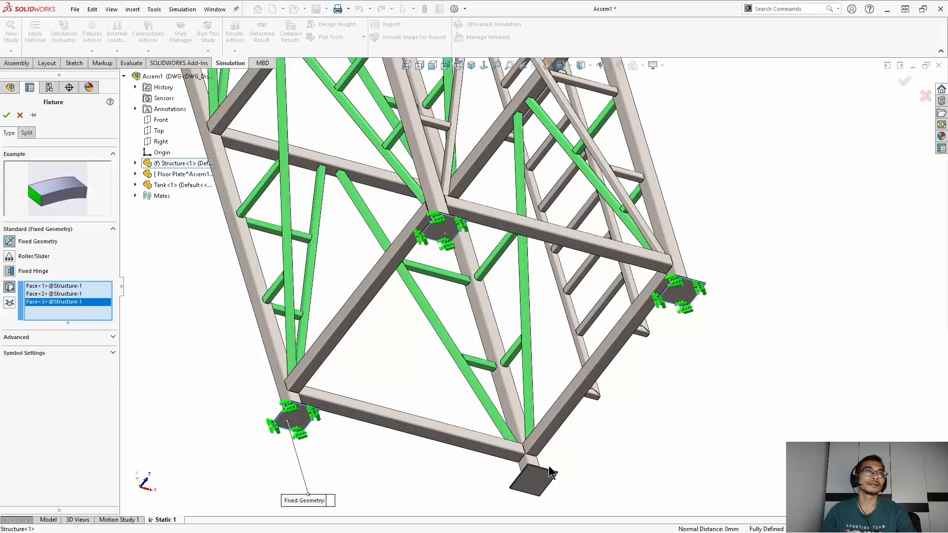
left_click(534, 480)
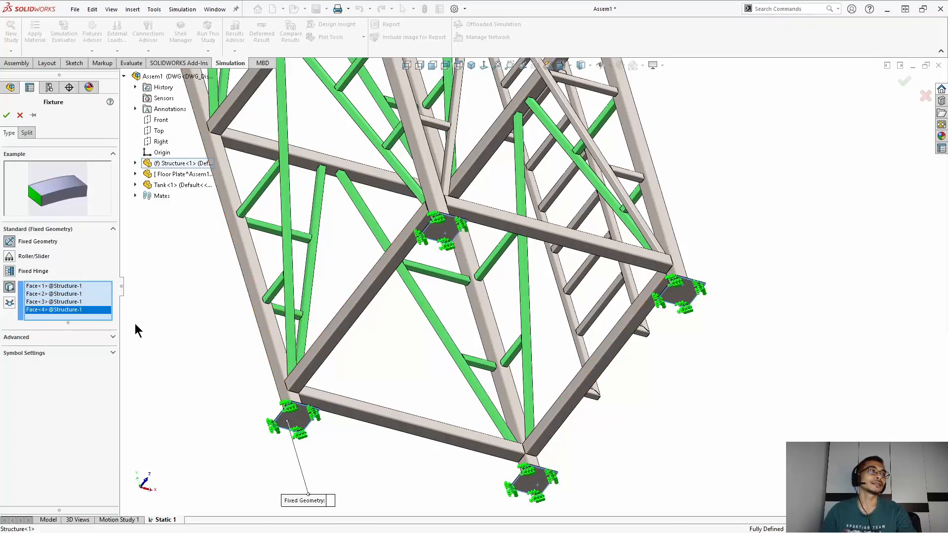
left_click(6, 115)
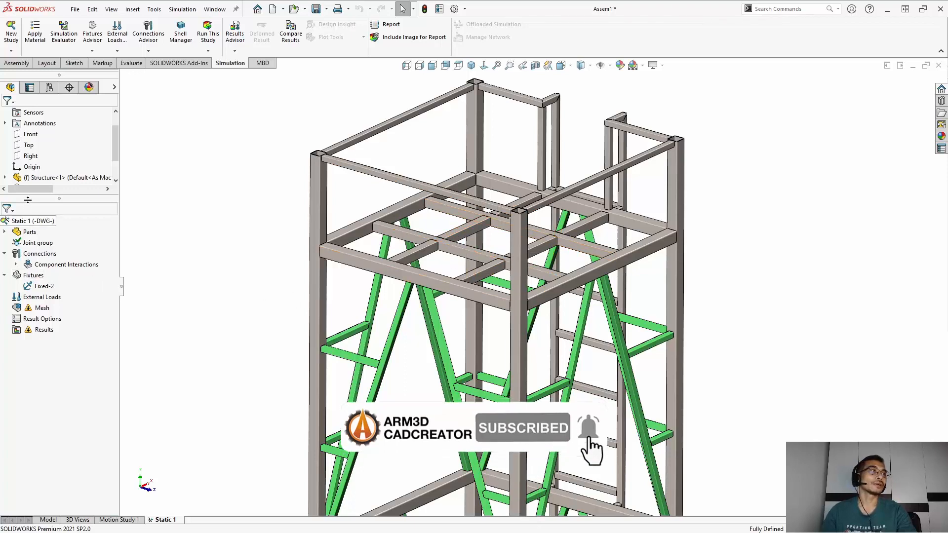
Add a force load applied to beams and select the eight inner beams supporting the upper platform.
right_click(36, 299)
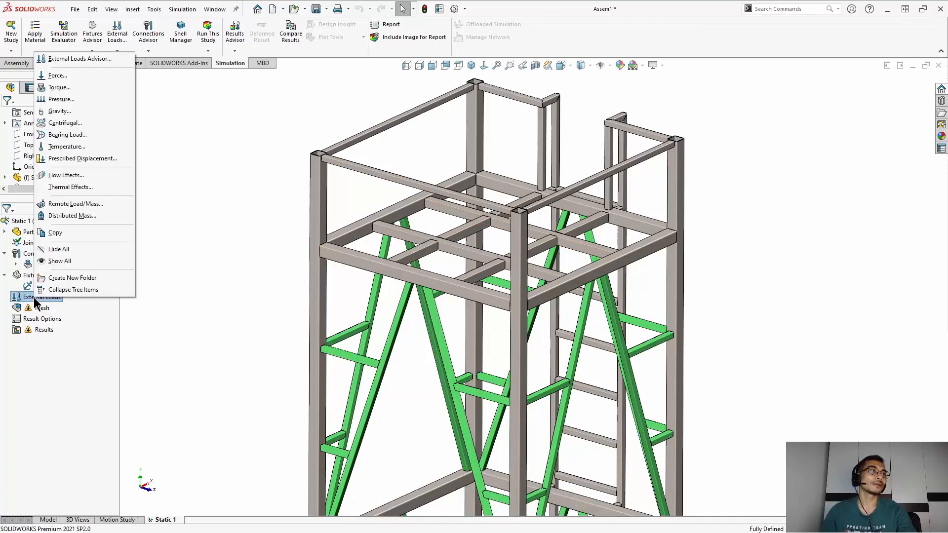
left_click(55, 77)
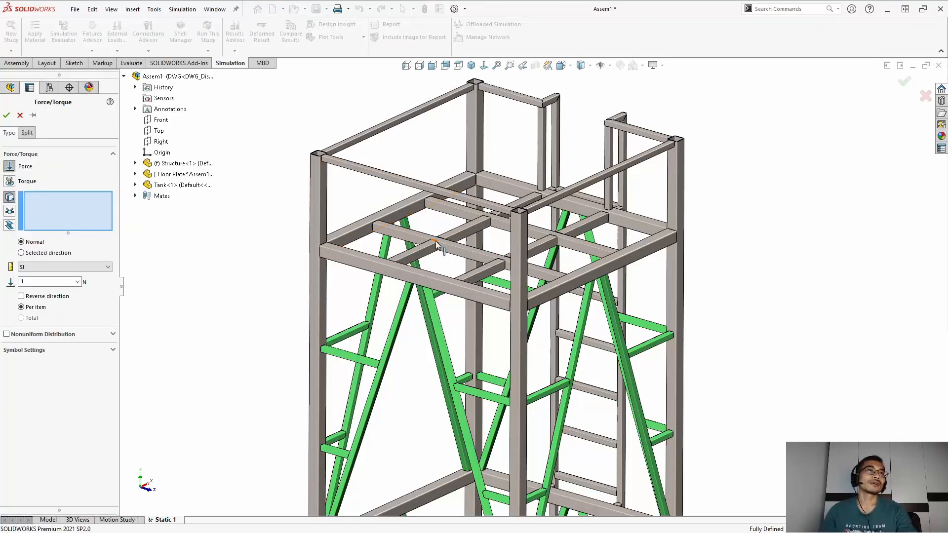
left_click(451, 249)
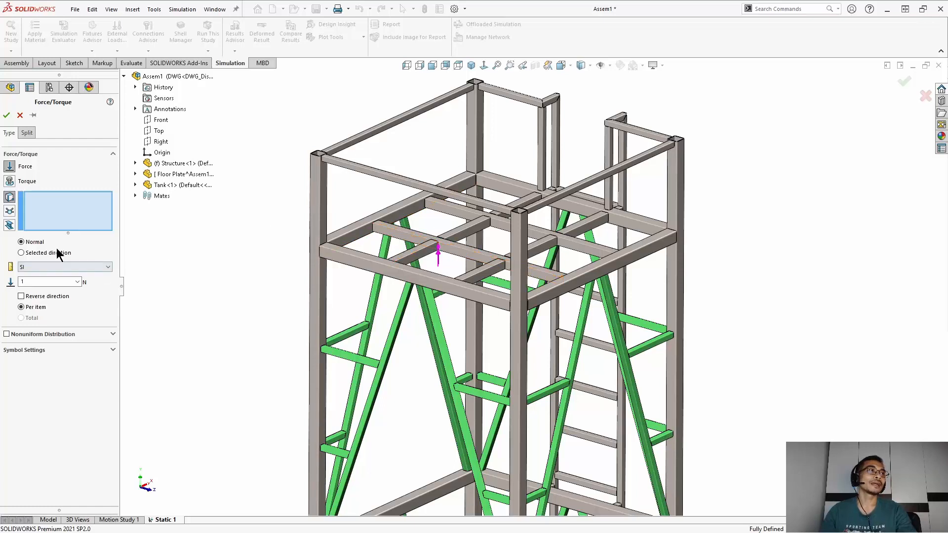
left_click(10, 226)
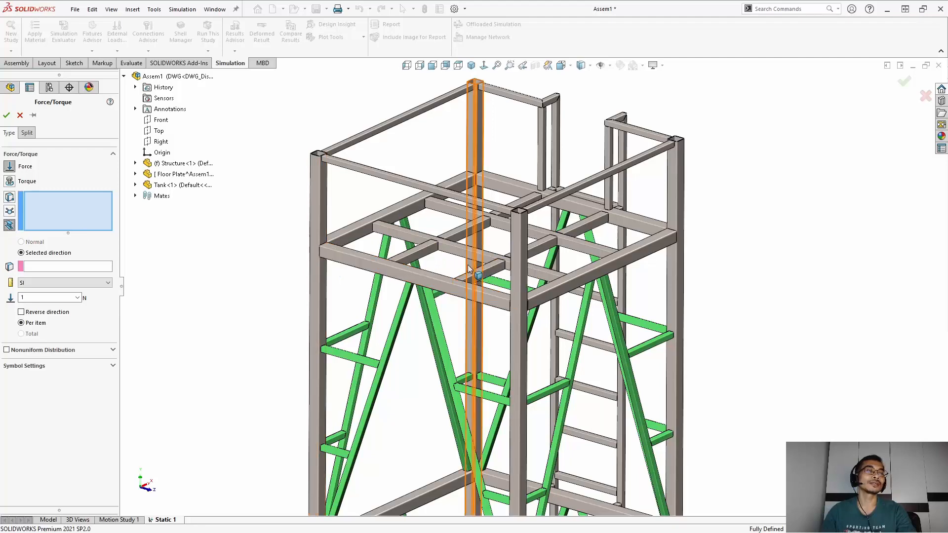
scroll(513, 281, "down", 2)
left_click(456, 251)
left_click(474, 209)
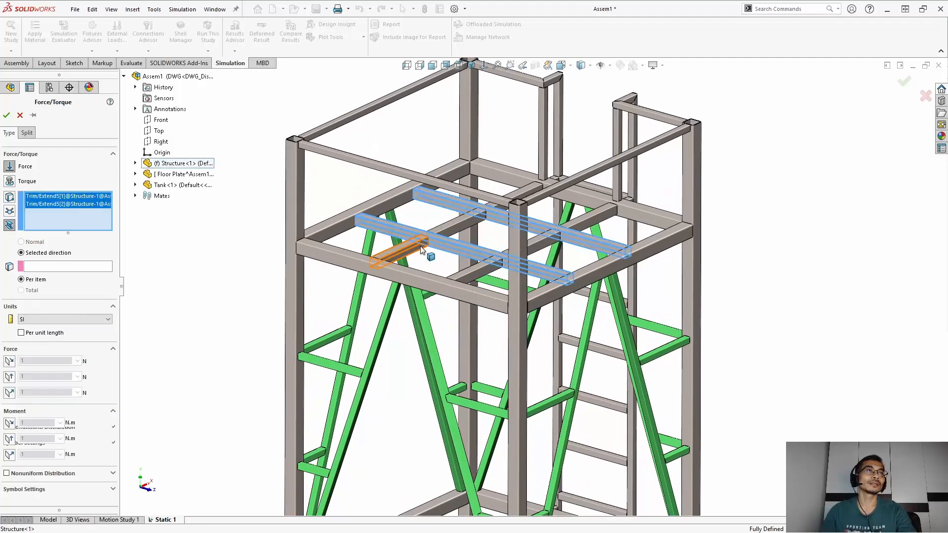
left_click(435, 236)
left_click(523, 191)
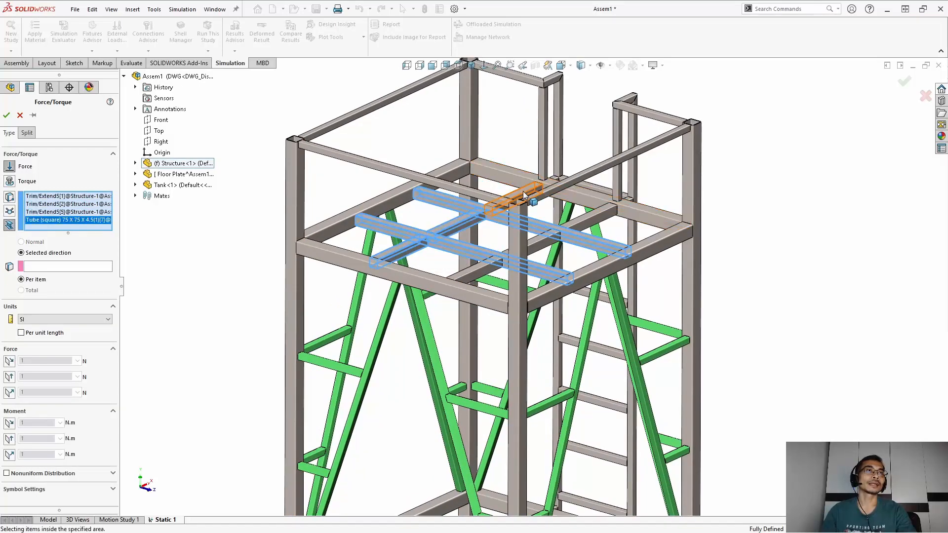
left_click(583, 219)
left_click(541, 241)
left_click(482, 269)
middle_click_drag(333, 217, 336, 228)
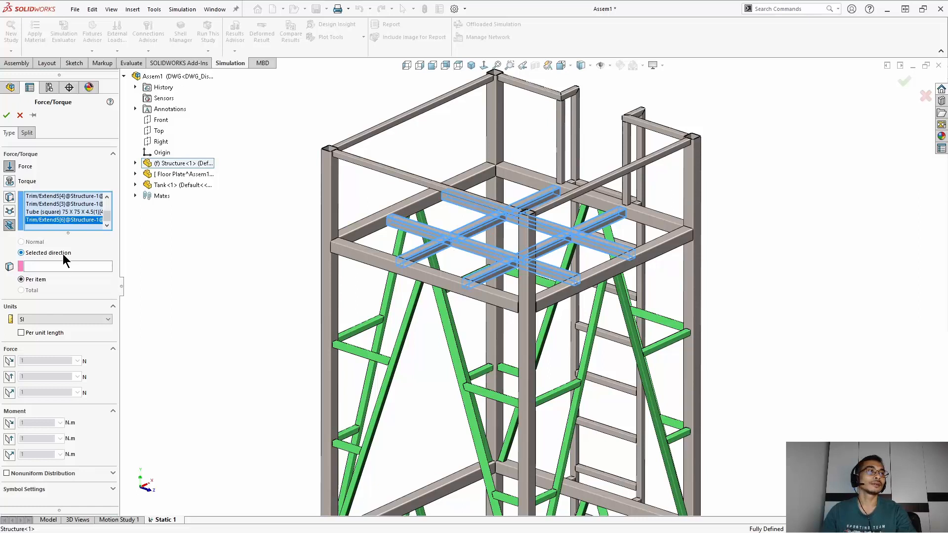
Direct the beam force normal to the Top plane and reverse it so it acts downward on the platform beams.
left_click(48, 267)
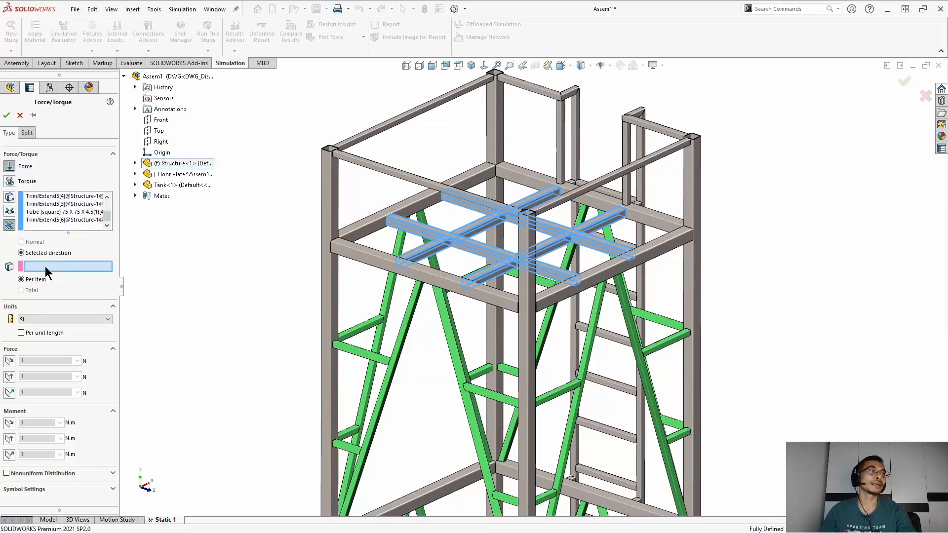
left_click(157, 131)
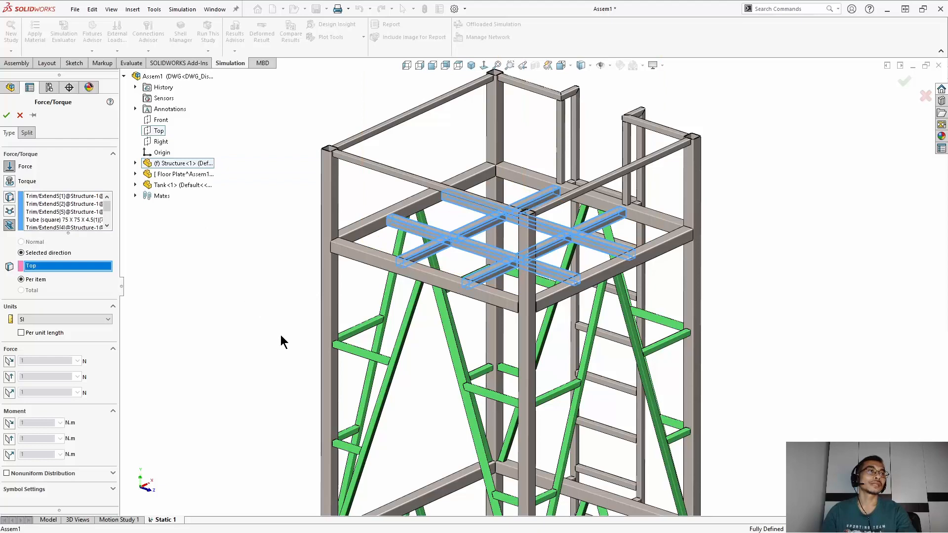
scroll(275, 335, "up", 5)
scroll(488, 439, "up", 3)
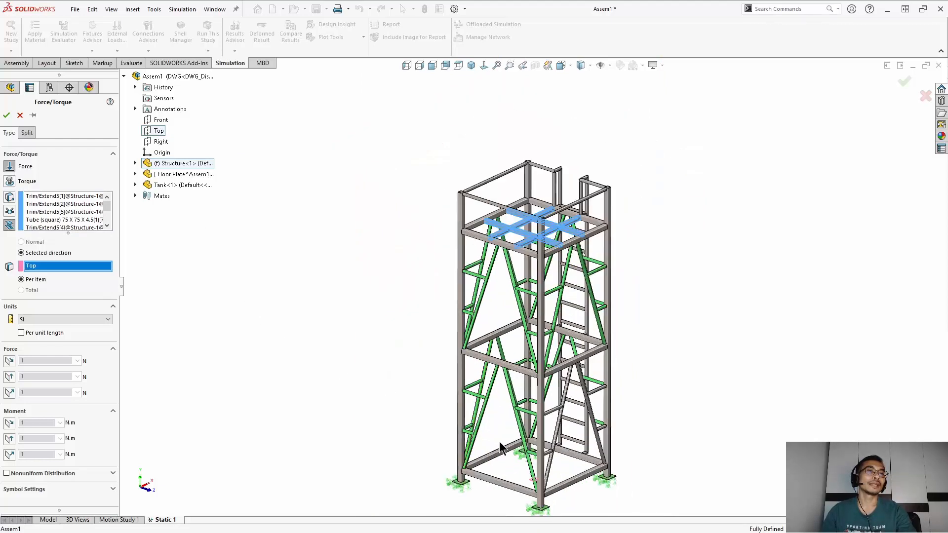
scroll(533, 481, "down", 2)
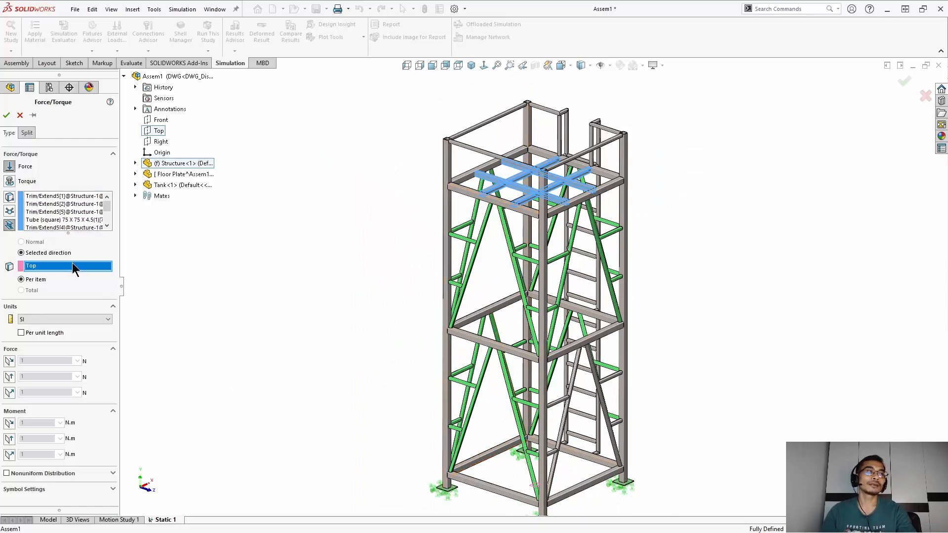
left_click(9, 392)
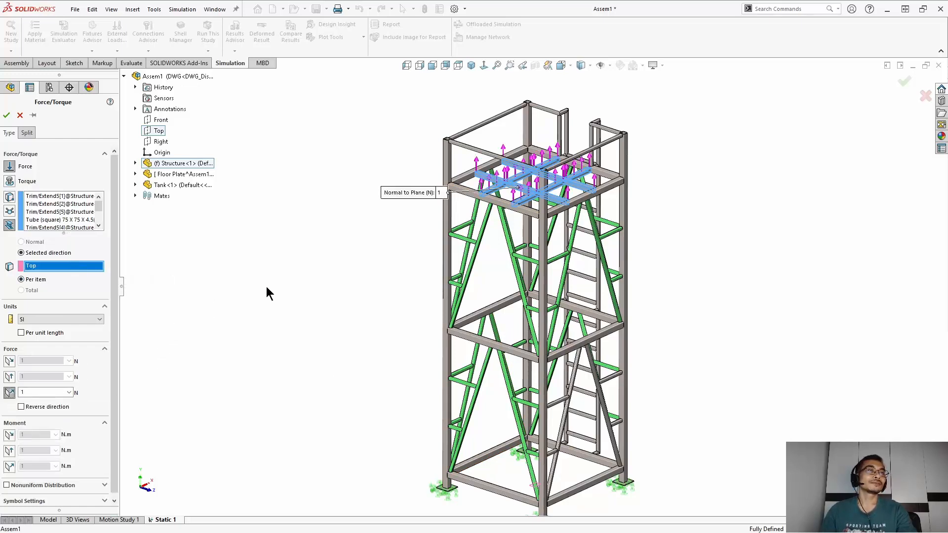
scroll(577, 125, "down", 3)
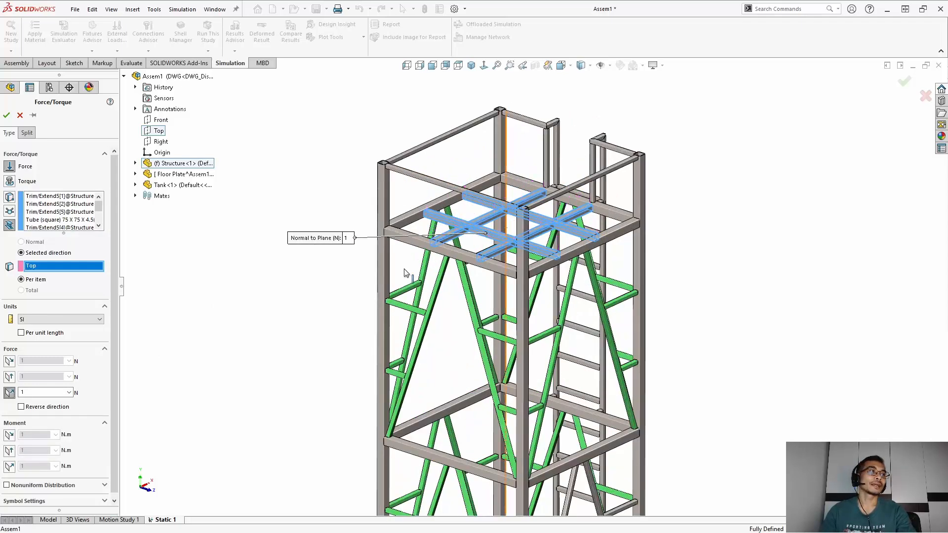
left_click(21, 407)
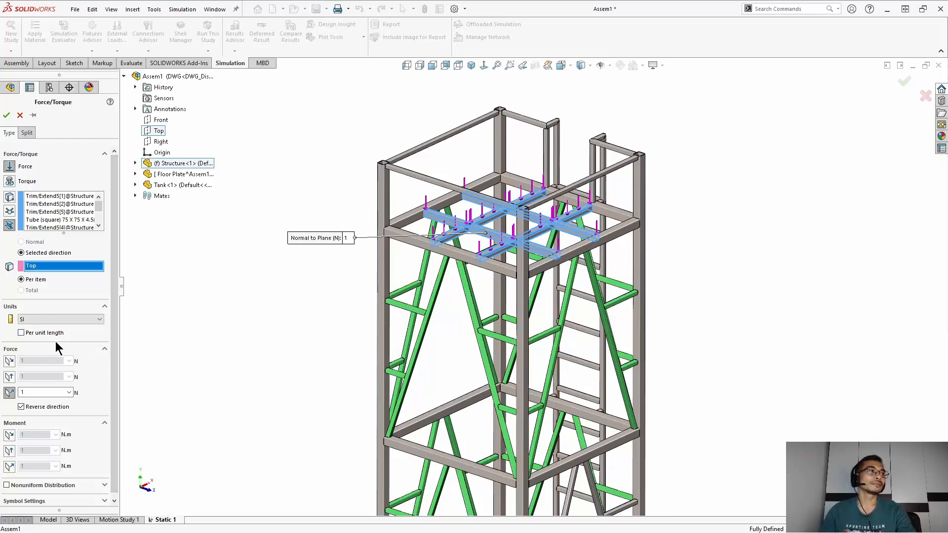
Define the platform beam force per unit length.
double_click(34, 392)
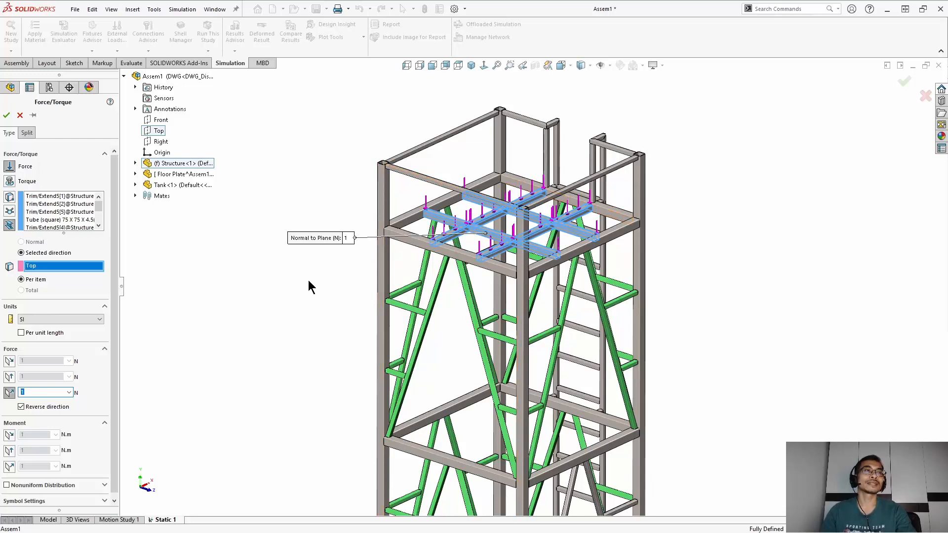
scroll(473, 232, "down", 5)
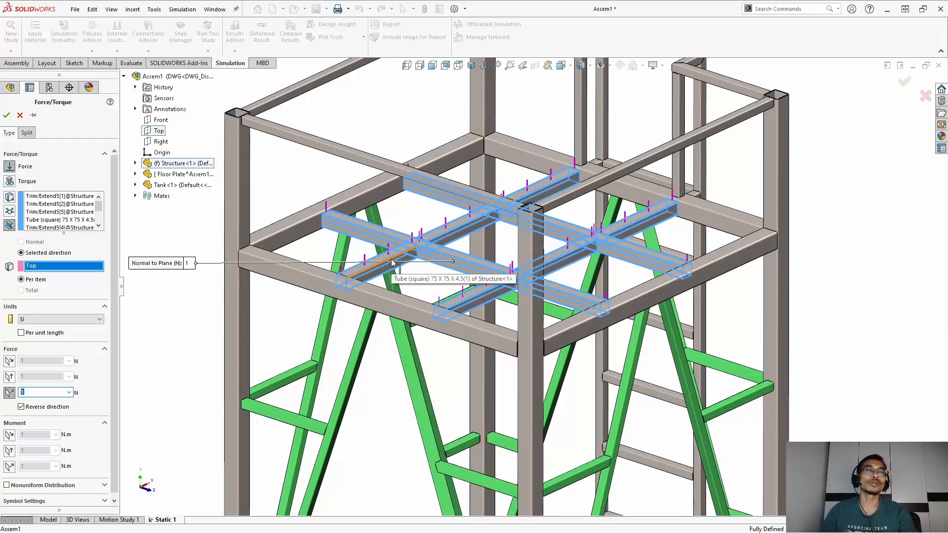
scroll(392, 261, "up", 5)
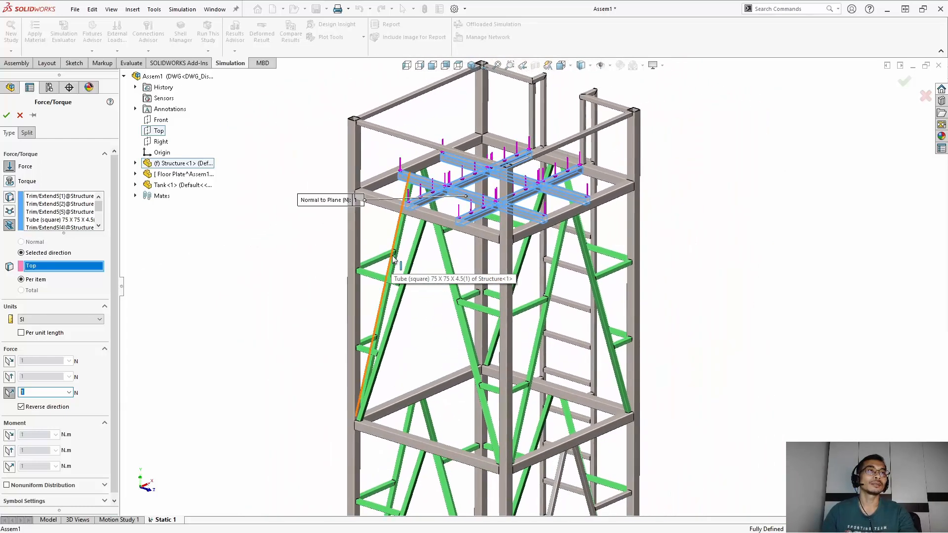
left_click(21, 333)
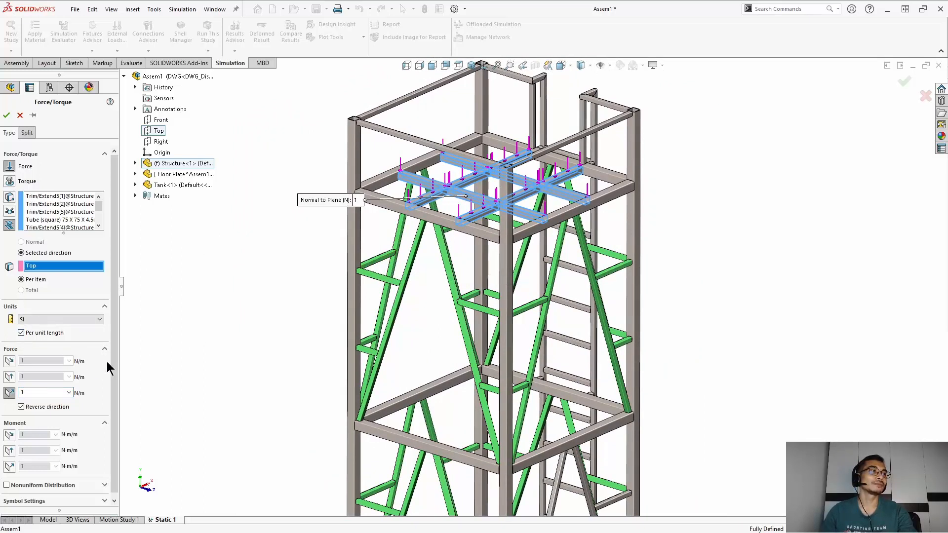
Set the force normal to the Top plane to 40000/7.3 N/m and accept the load.
scroll(116, 351, "down", 1)
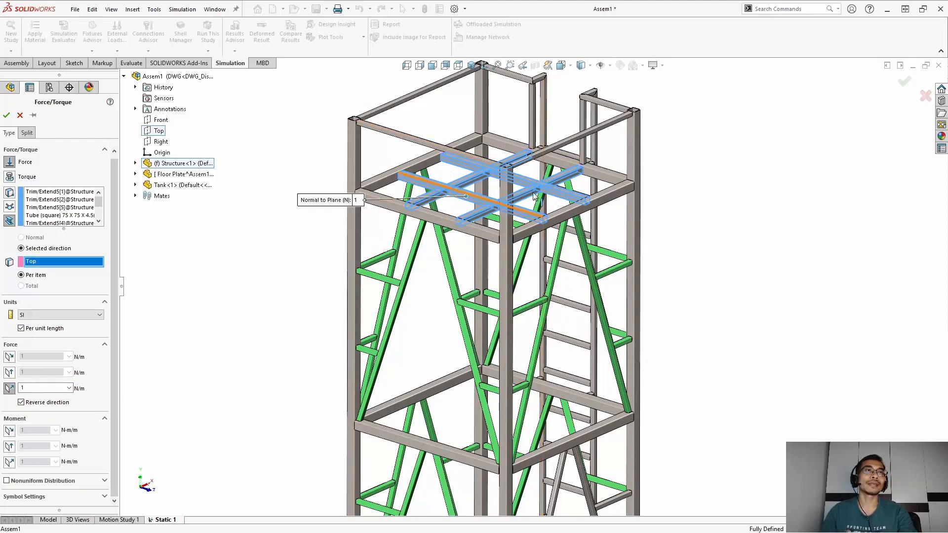
scroll(494, 193, "down", 2)
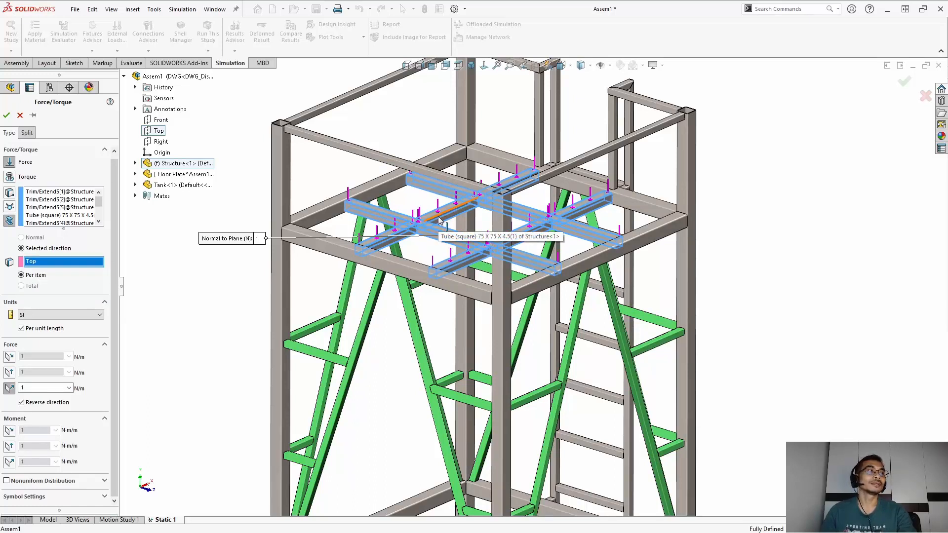
scroll(461, 296, "up", 2)
scroll(215, 381, "down", 2)
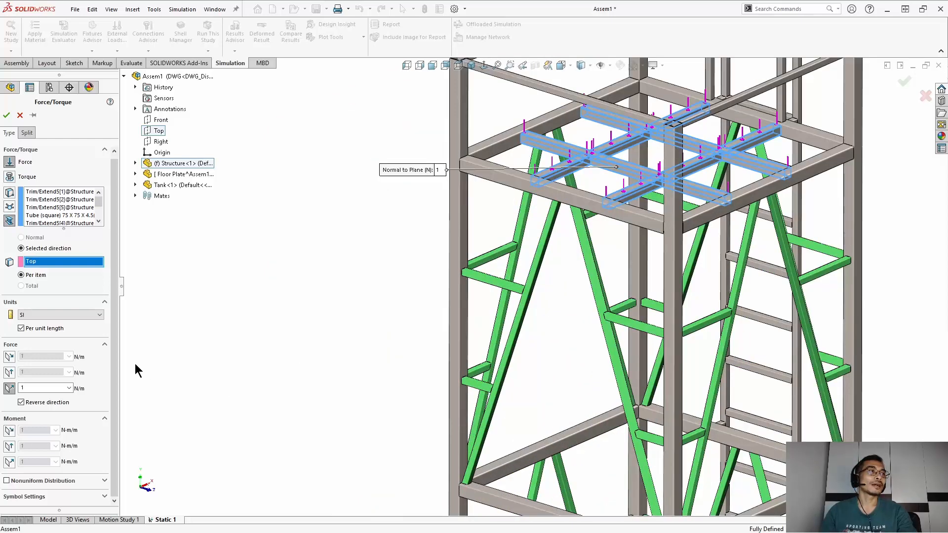
scroll(482, 330, "up", 2)
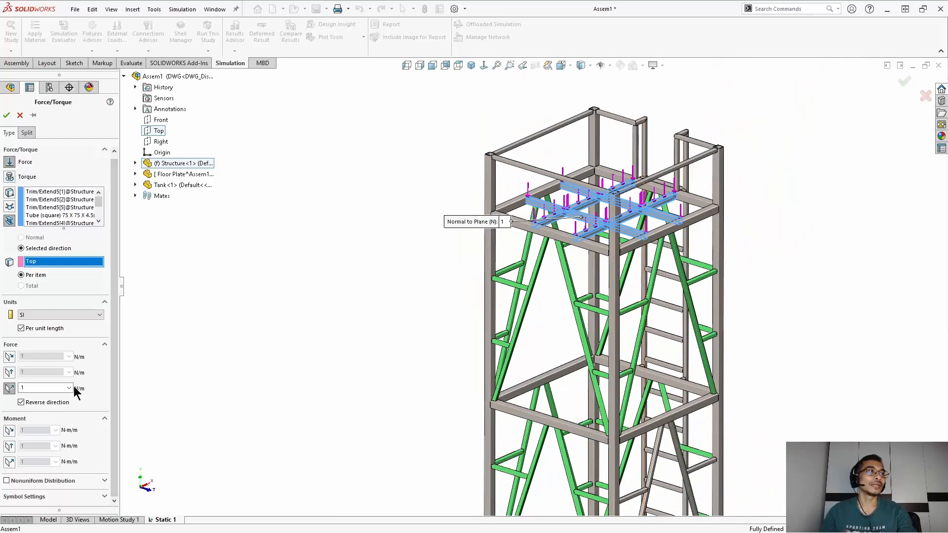
double_click(40, 388)
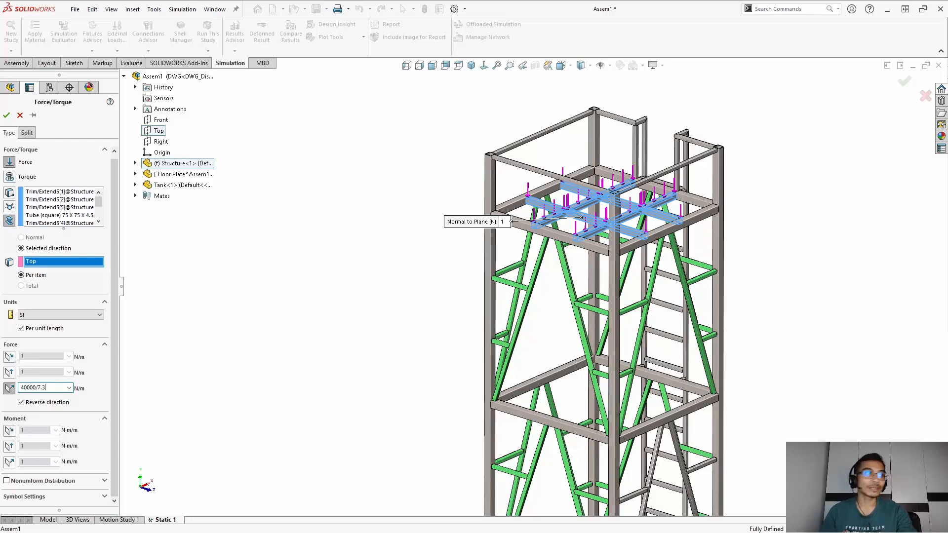
left_click(35, 388)
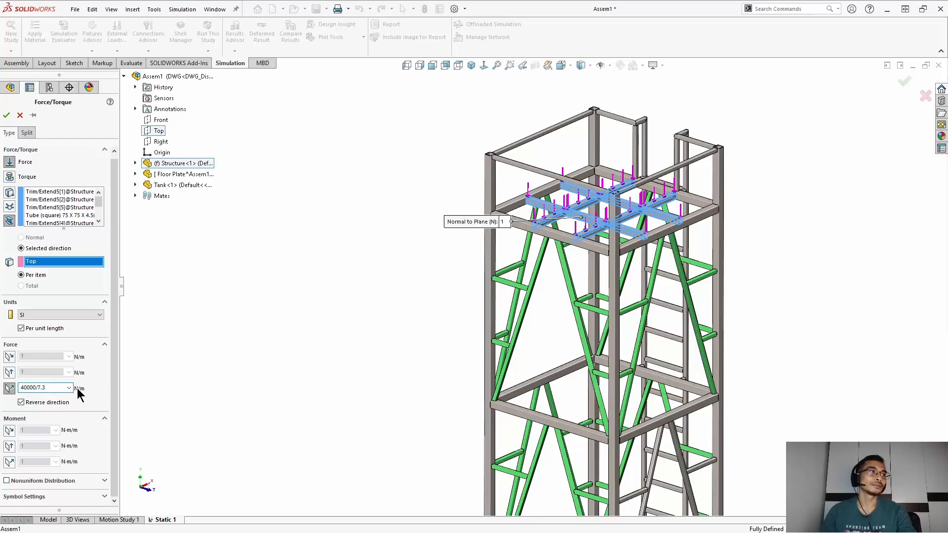
key("Return")
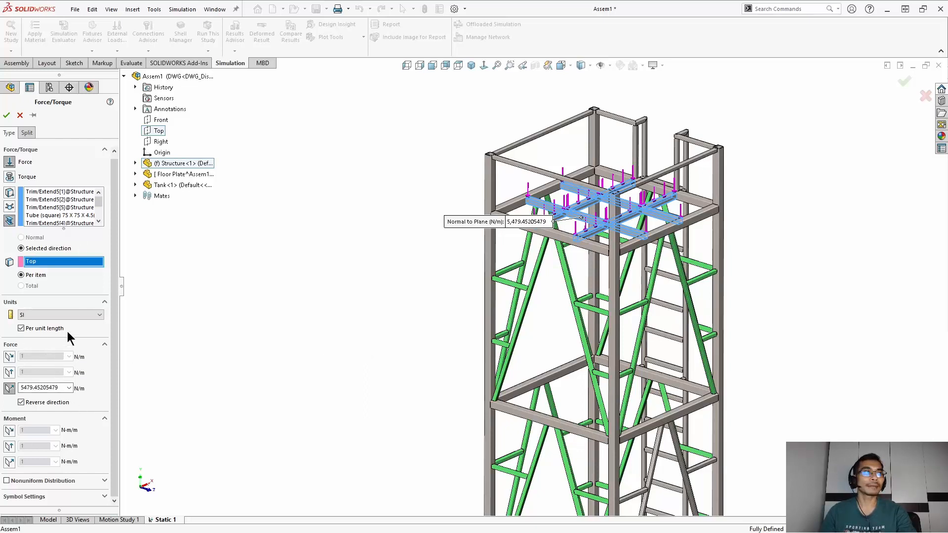
left_click(6, 115)
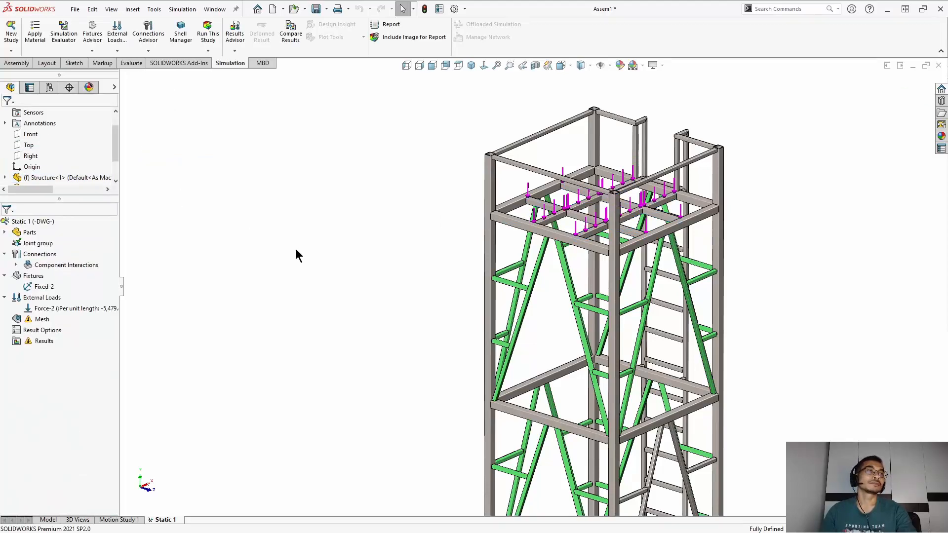
Mesh the tower assembly with mesh parameters enabled, using the curvature-based mesh and the default density.
key("f")
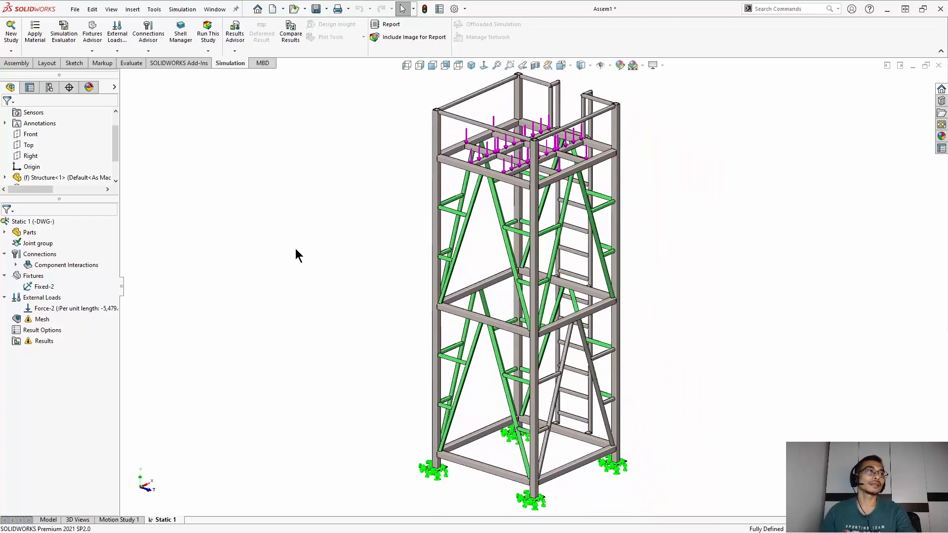
right_click(28, 325)
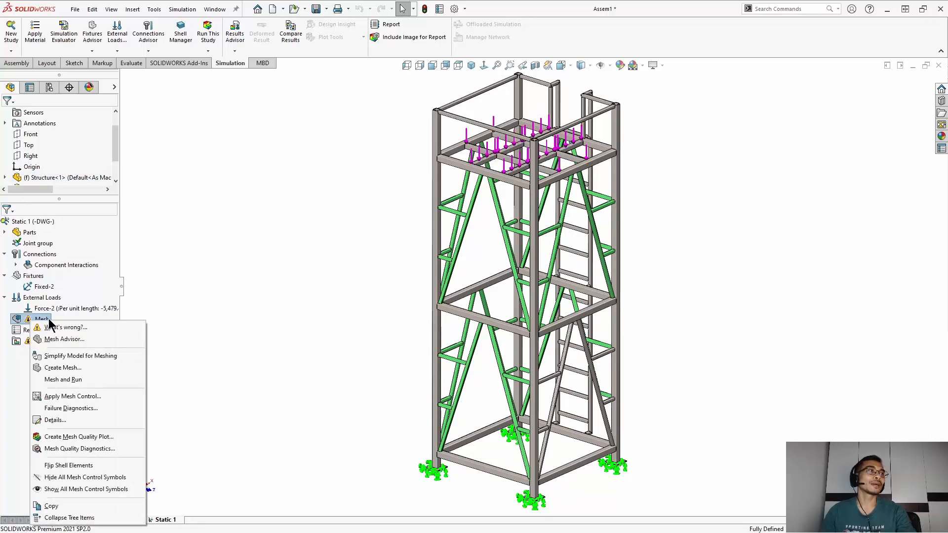
left_click(59, 368)
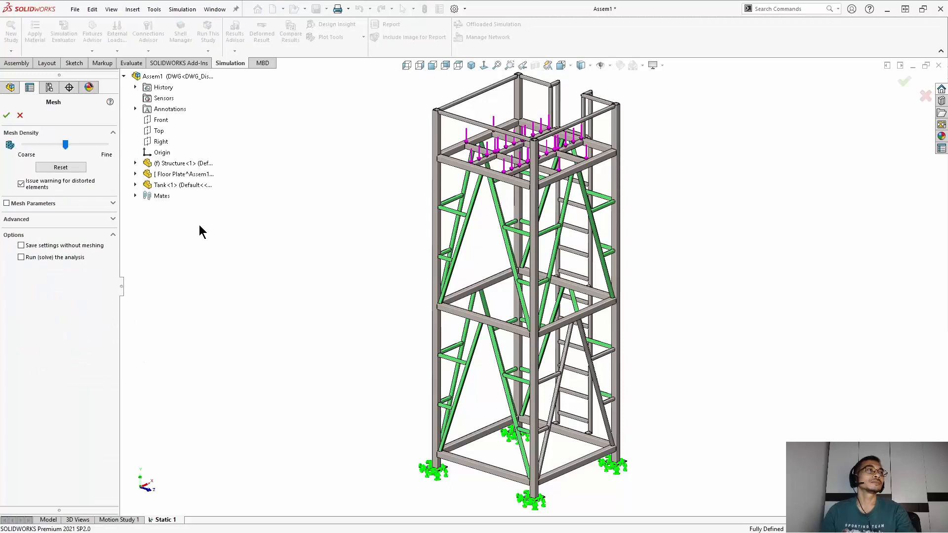
left_click(7, 203)
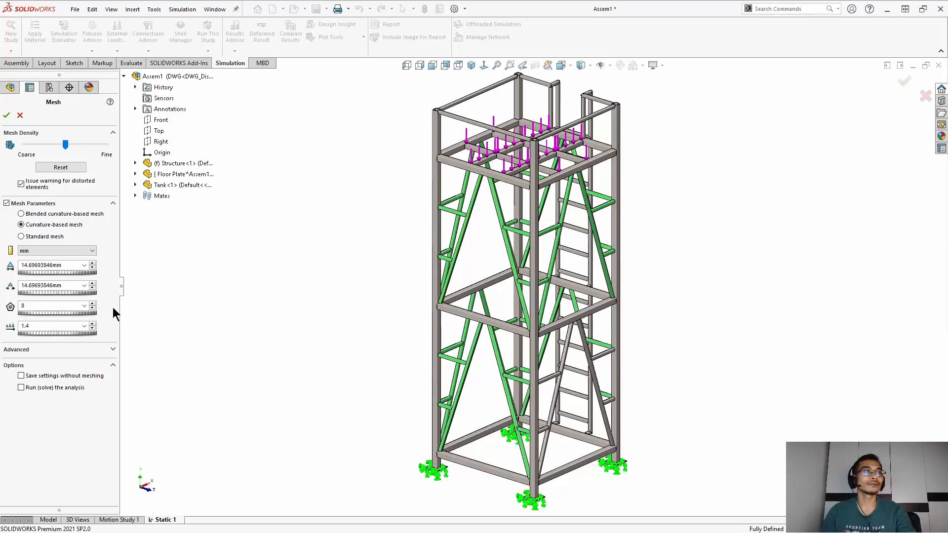
left_click(7, 115)
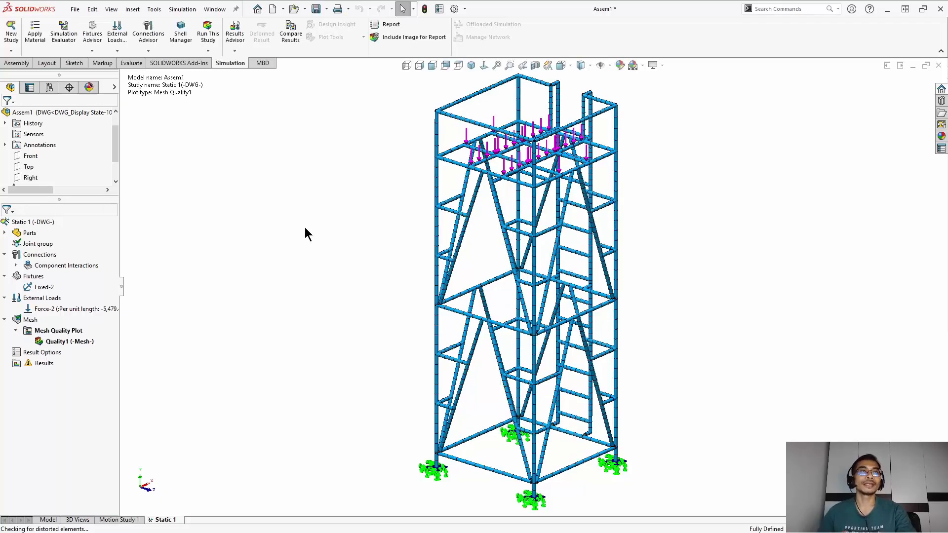
Render the beam profiles in the mesh quality plot of the tower.
middle_click_drag(314, 217, 322, 221)
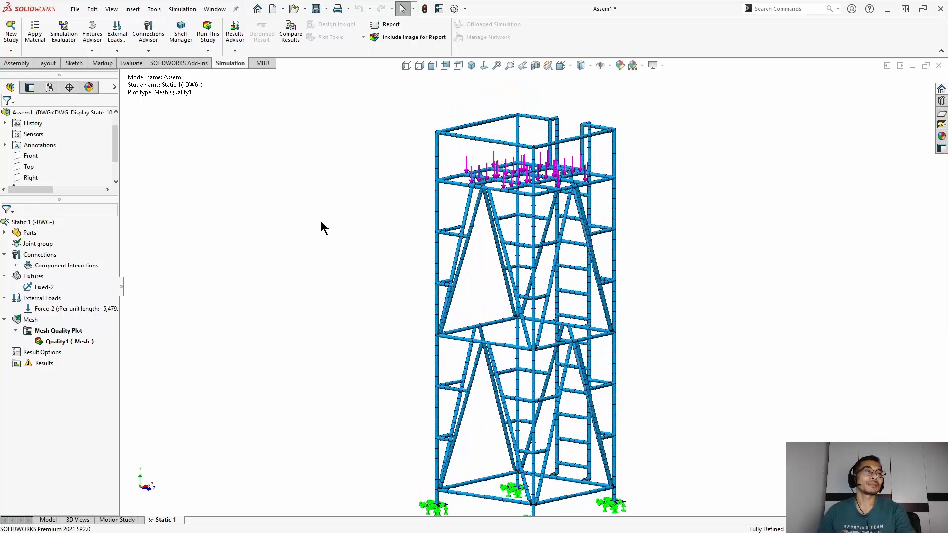
scroll(497, 227, "down", 5)
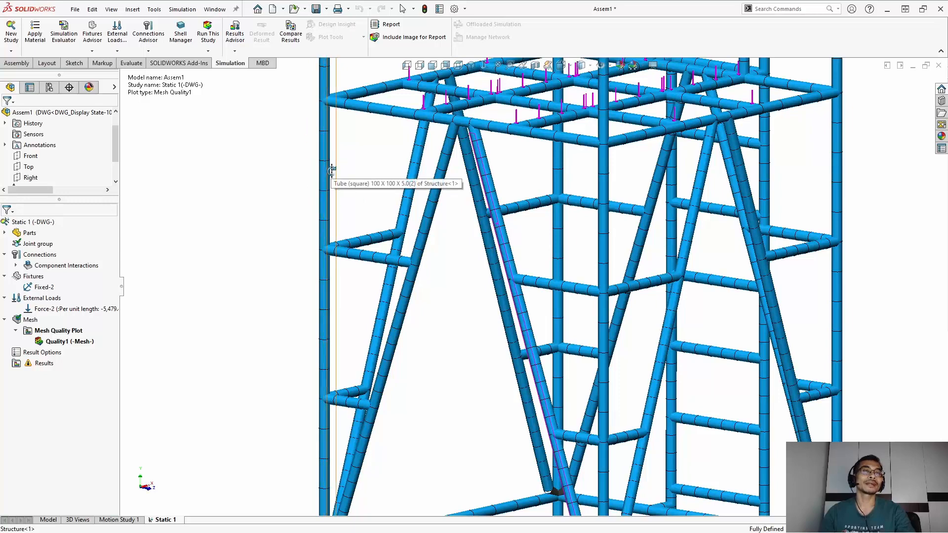
middle_click_drag(327, 173, 489, 290)
key("f")
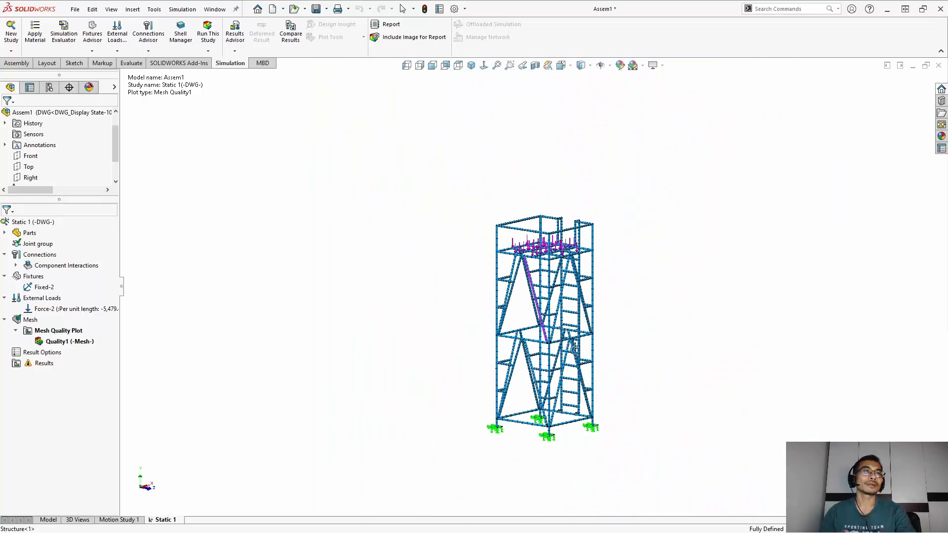
scroll(574, 352, "down", 1)
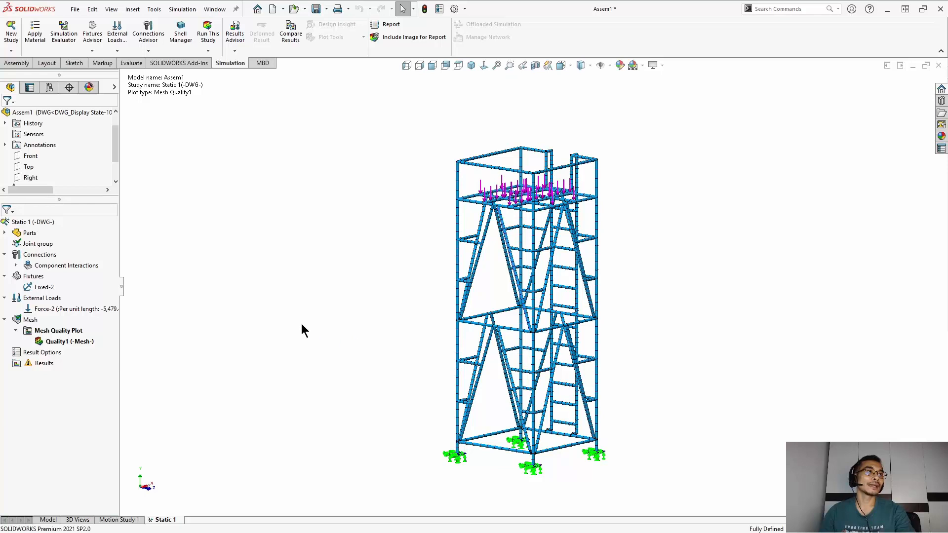
right_click(67, 342)
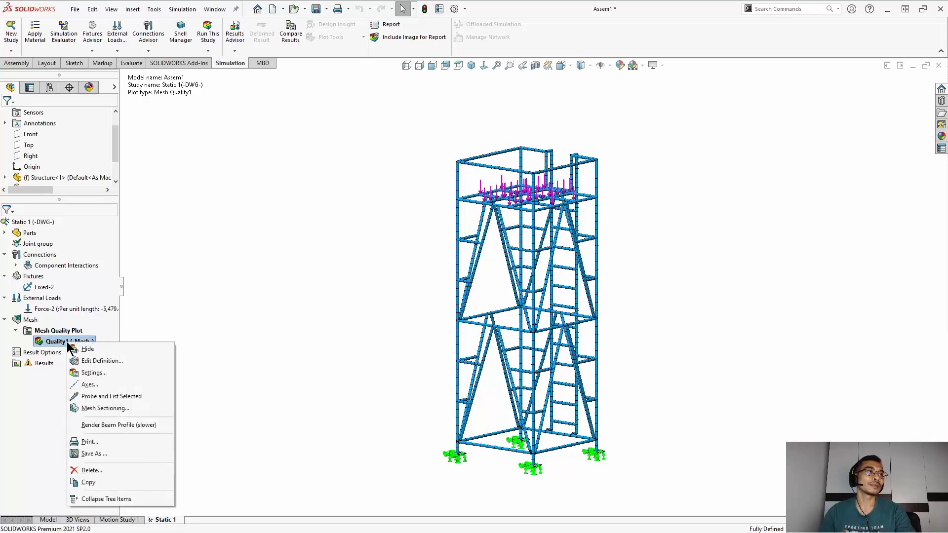
left_click(123, 424)
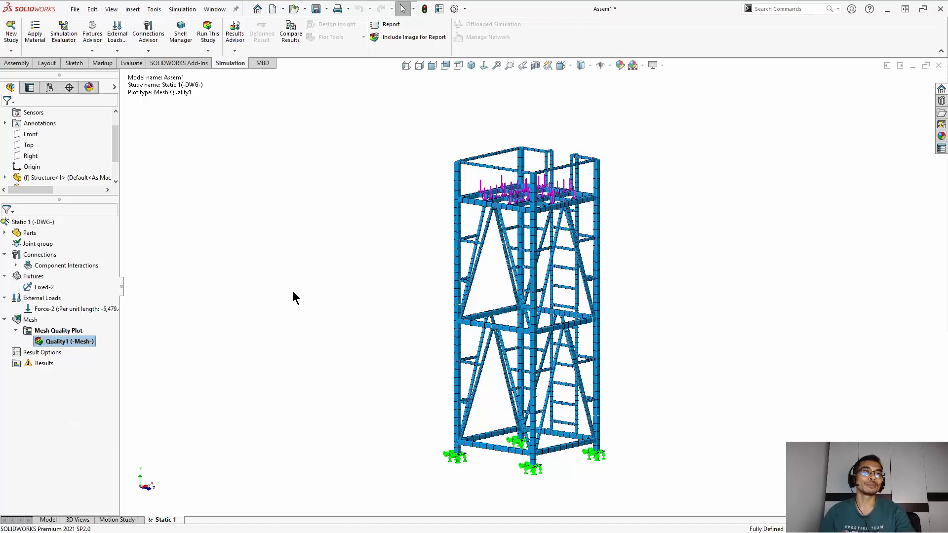
Examine the rendered beam mesh around the loaded upper platform and along the tower's columns and braces.
middle_click_drag(292, 291, 439, 274)
scroll(514, 237, "down", 2)
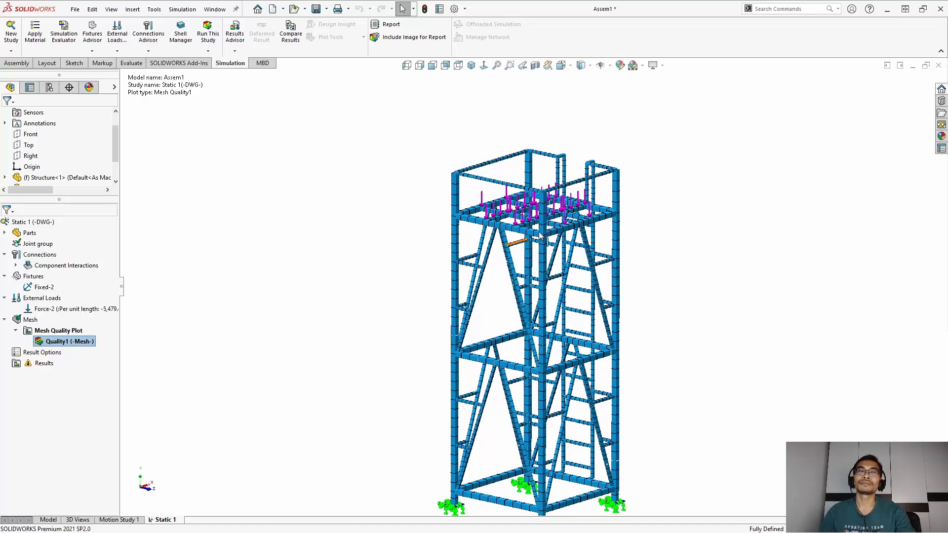
scroll(539, 236, "down", 5)
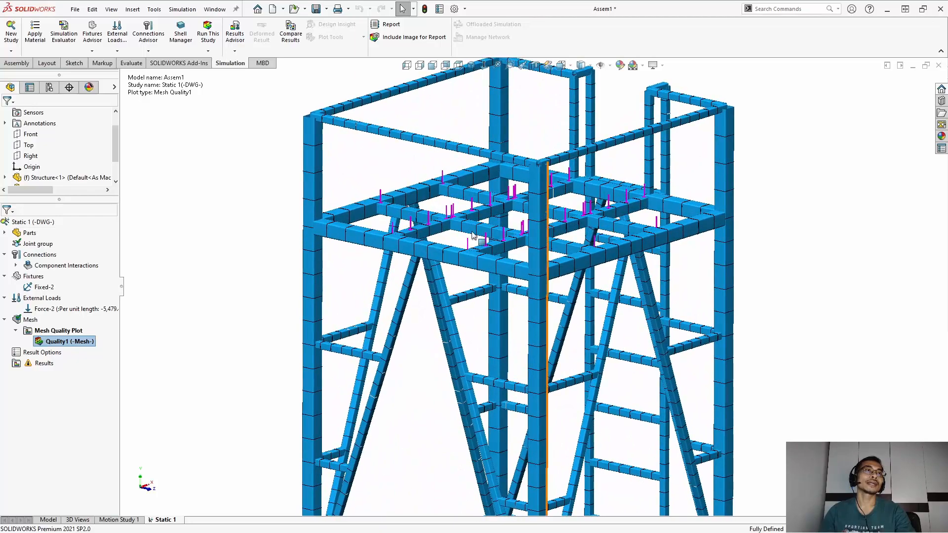
scroll(274, 230, "down", 4)
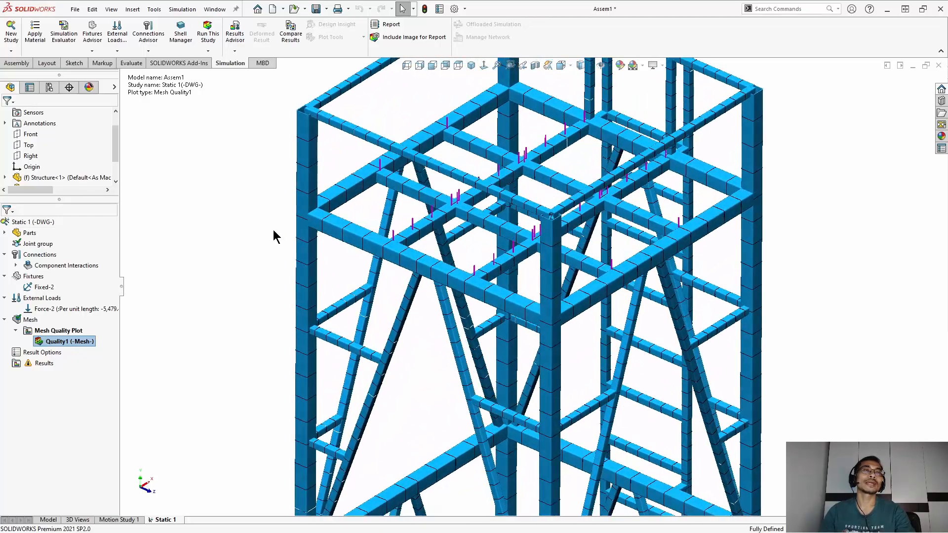
scroll(273, 229, "down", 3)
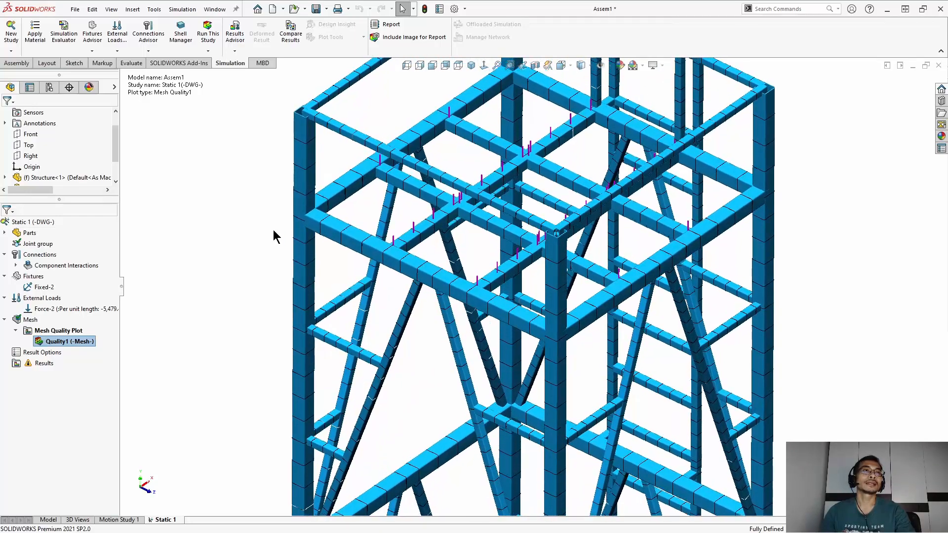
scroll(274, 230, "up", 6)
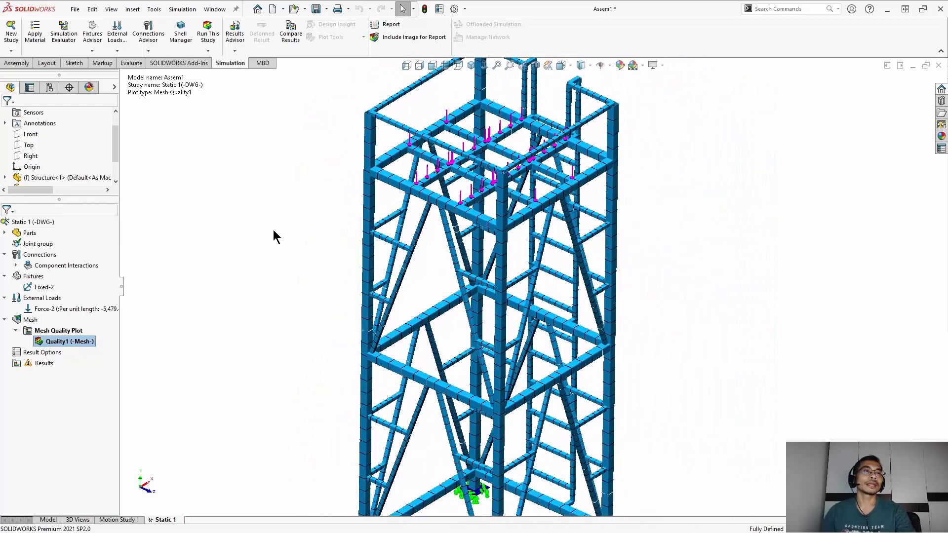
Run the Static 1 study on the meshed tower.
scroll(273, 230, "up", 5)
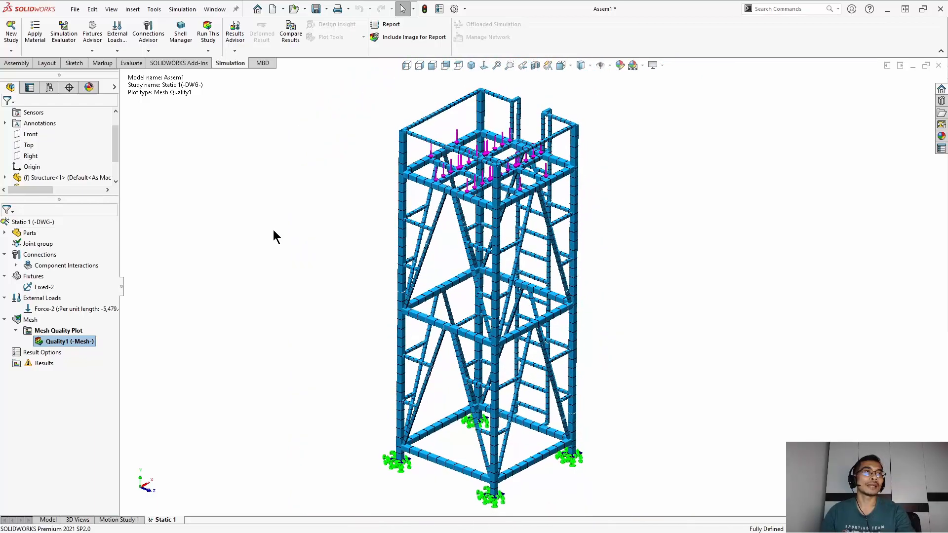
middle_click_drag(273, 229, 274, 230)
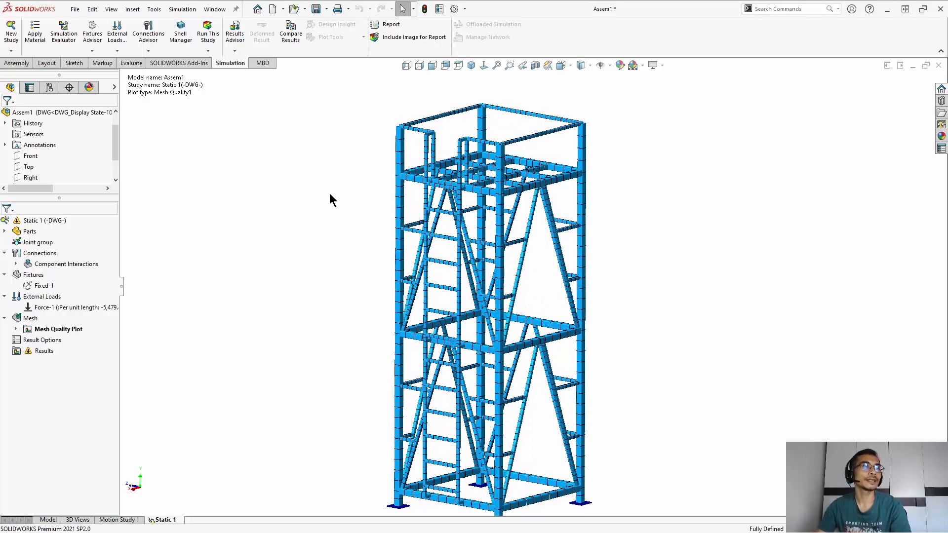
left_click(208, 50)
left_click(235, 51)
left_click(208, 50)
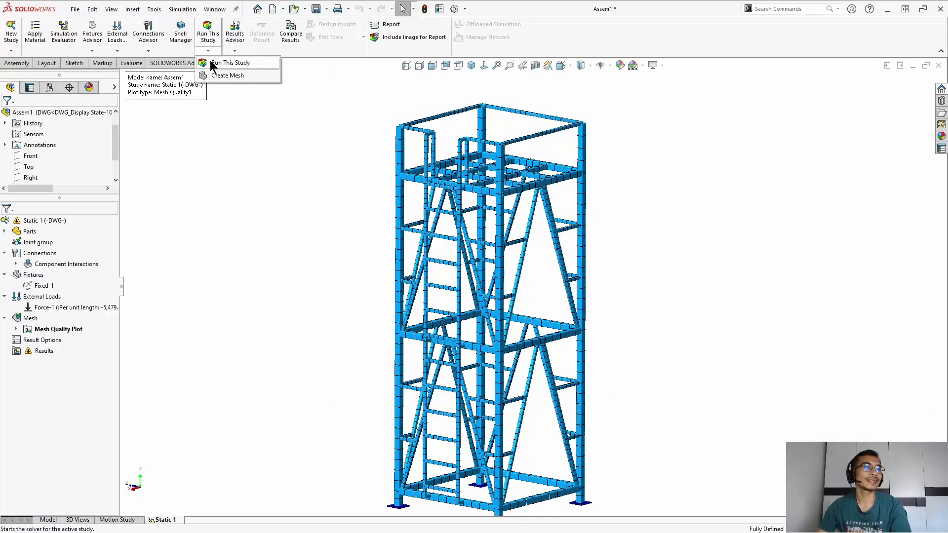
scroll(59, 148, "down", 1)
right_click(22, 220)
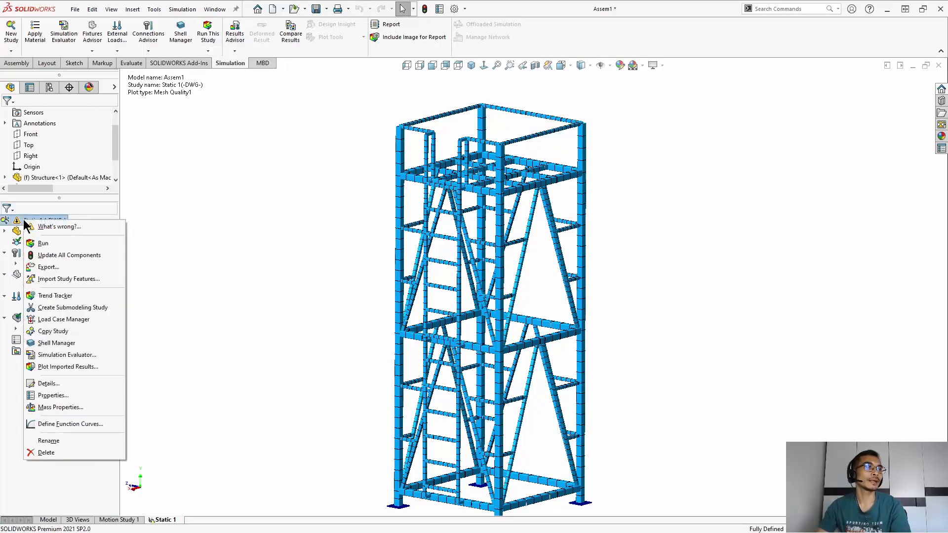
left_click(42, 243)
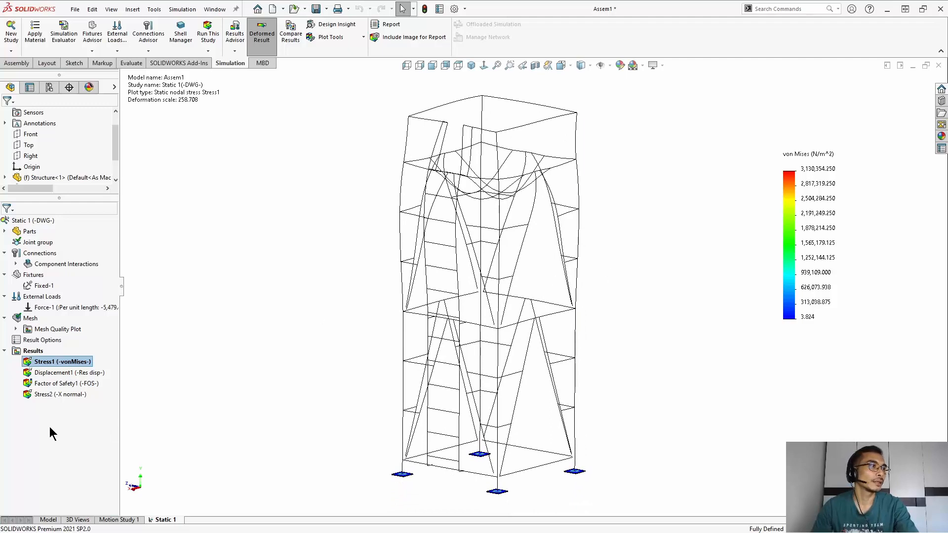
Delete the Stress2 X normal plot from the study results and show the Stress1 von Mises plot.
right_click(40, 395)
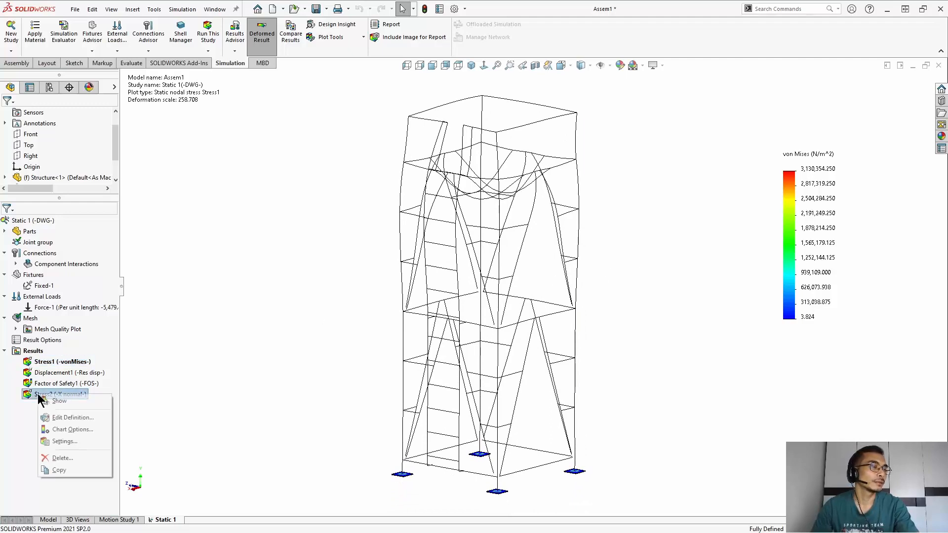
left_click(61, 458)
left_click(506, 257)
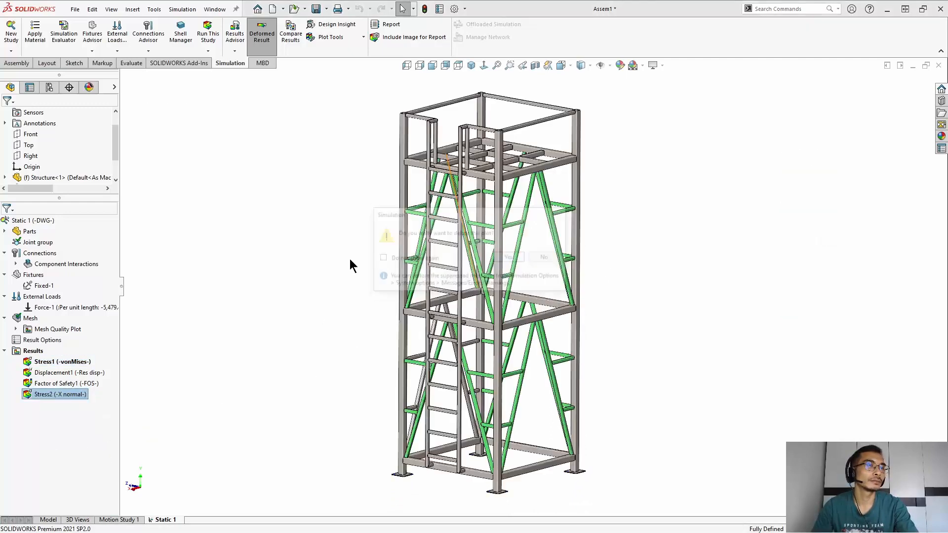
double_click(53, 362)
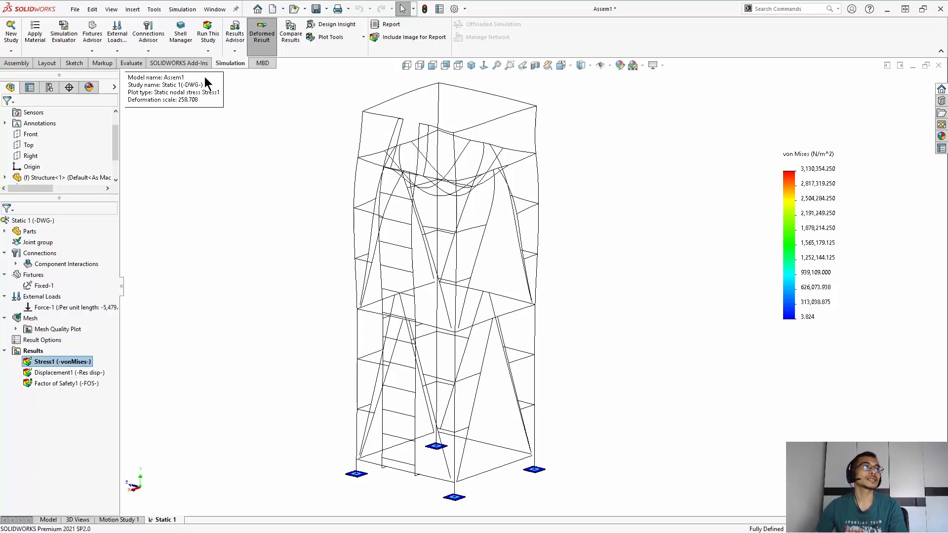
Open the simulation default options, collapse the other study types' plots, and bring up Plot1 of the static study results.
left_click(182, 8)
mouse_move(201, 364)
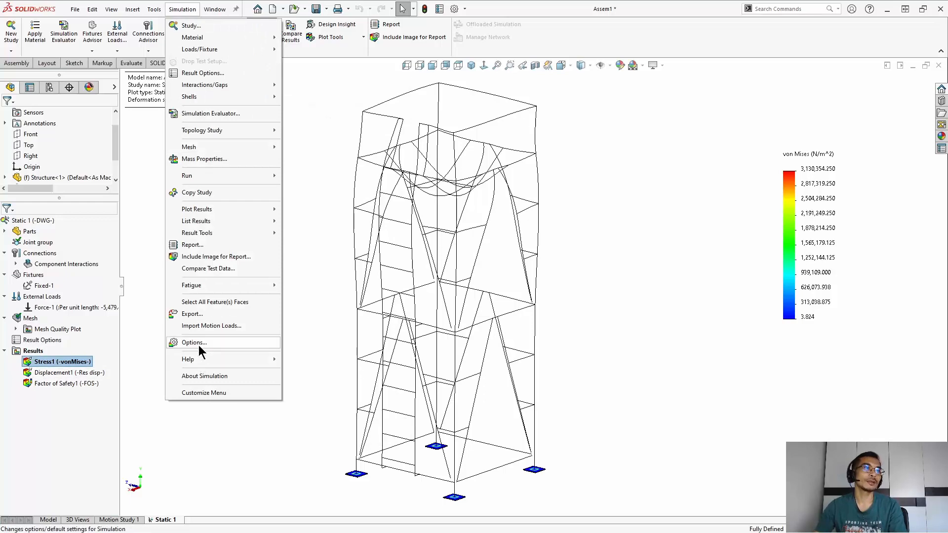
left_click(198, 344)
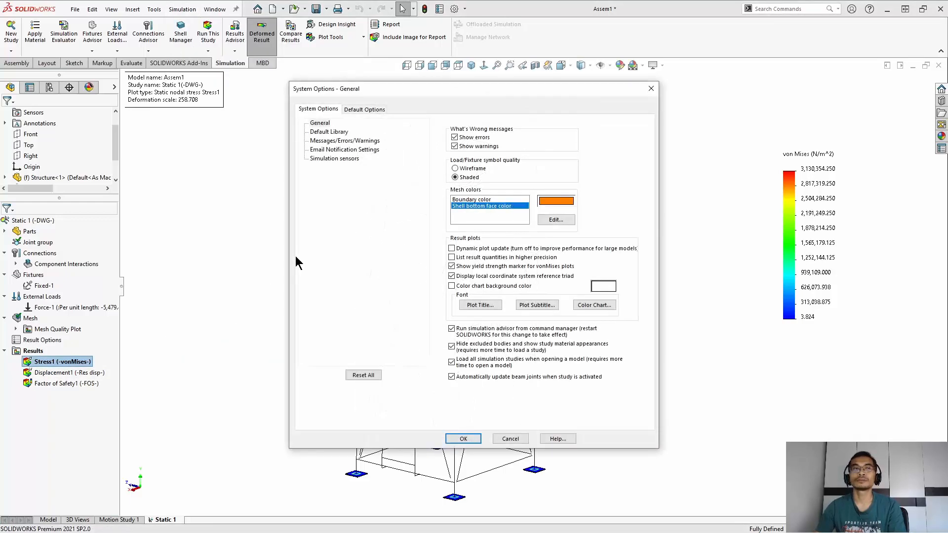
left_click(364, 108)
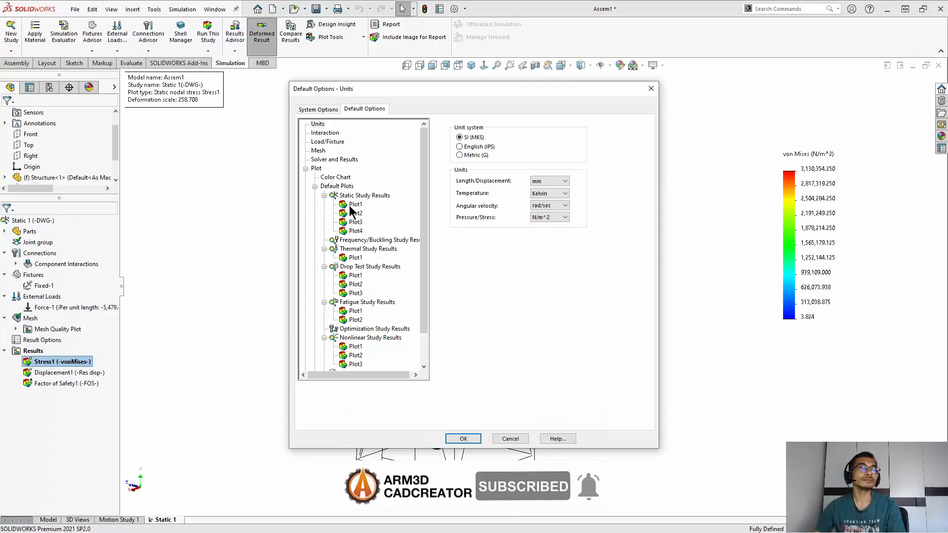
left_click(324, 249)
left_click(324, 257)
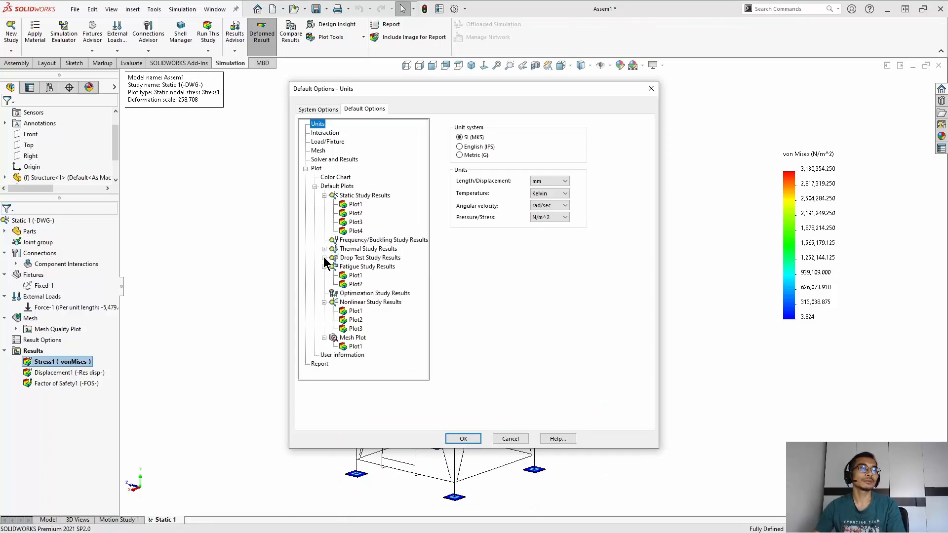
left_click(324, 267)
left_click(324, 283)
left_click(360, 196)
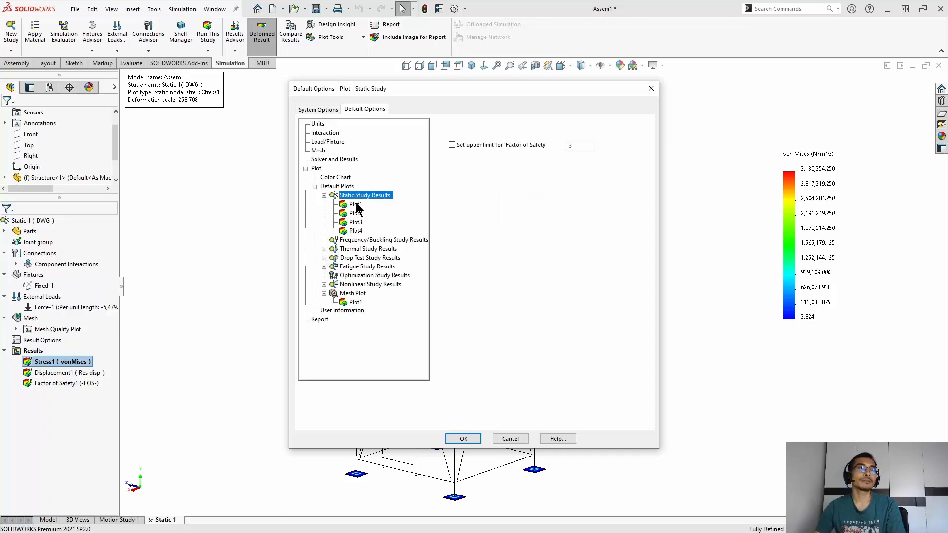
left_click(356, 204)
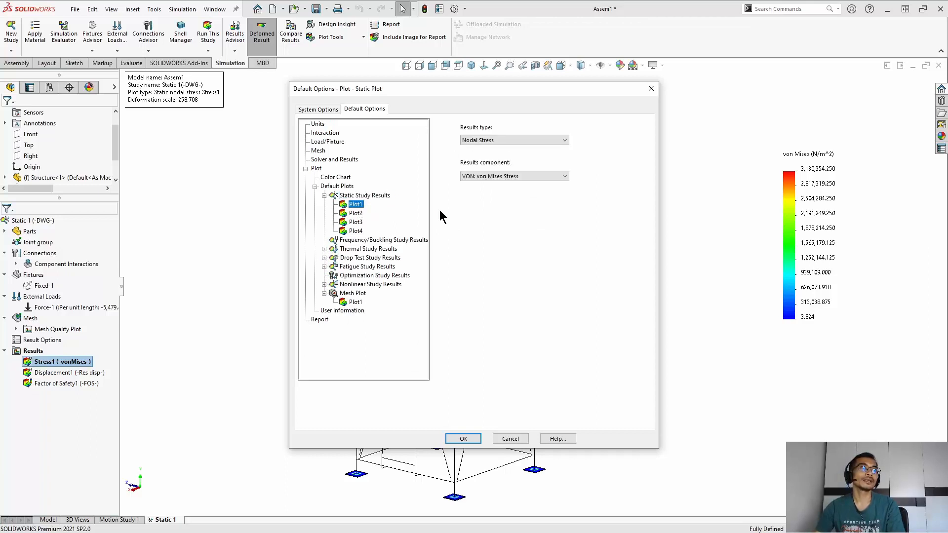
Review the results component choices of default static plots Plot1 and Plot2.
left_click(517, 176)
left_click(517, 176)
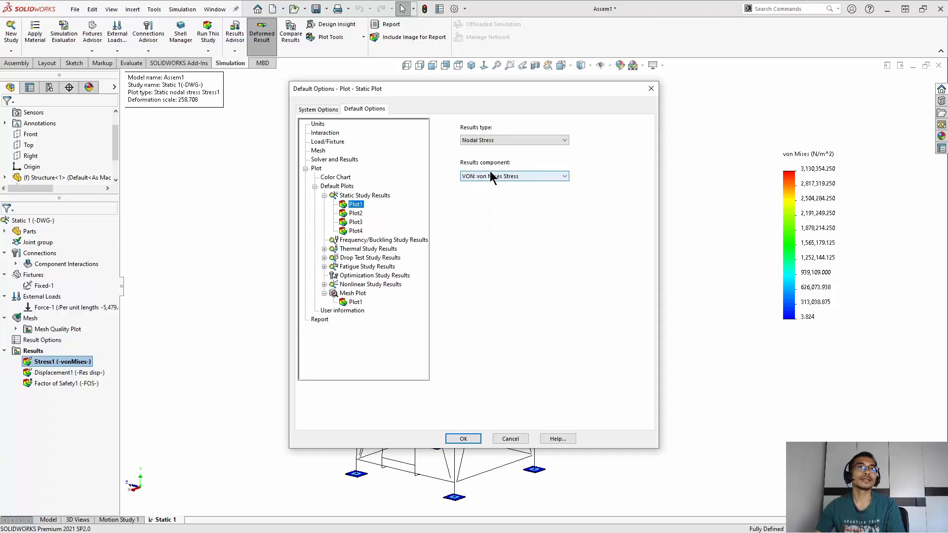
left_click(356, 213)
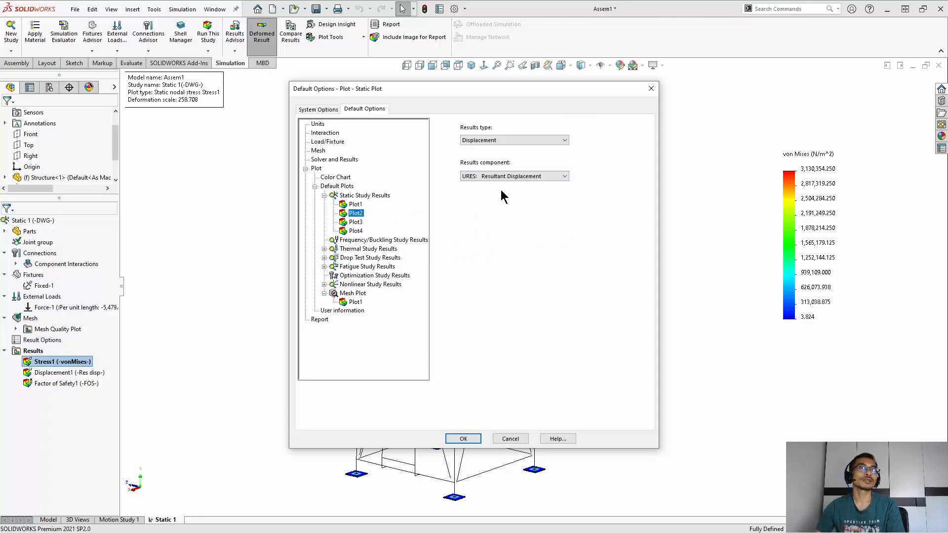
left_click(505, 176)
left_click(527, 204)
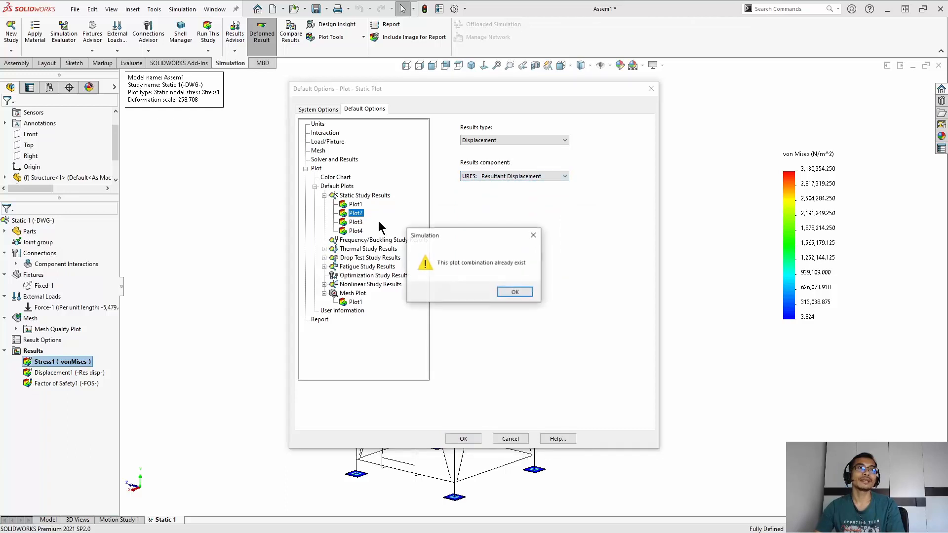
left_click(515, 292)
Try Nodal Stress as the results type of default static Plot3 and return it to Factor of Safety.
left_click(356, 222)
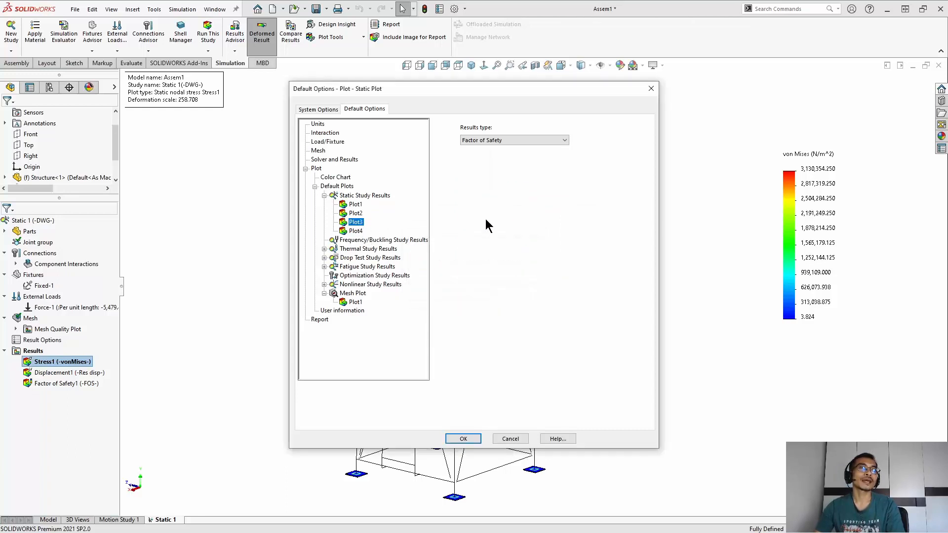
left_click(496, 142)
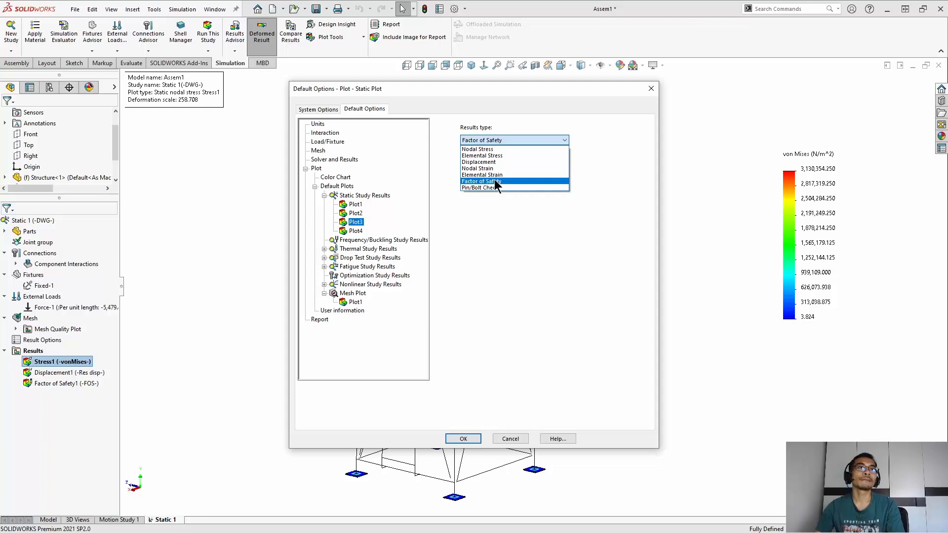
left_click(487, 149)
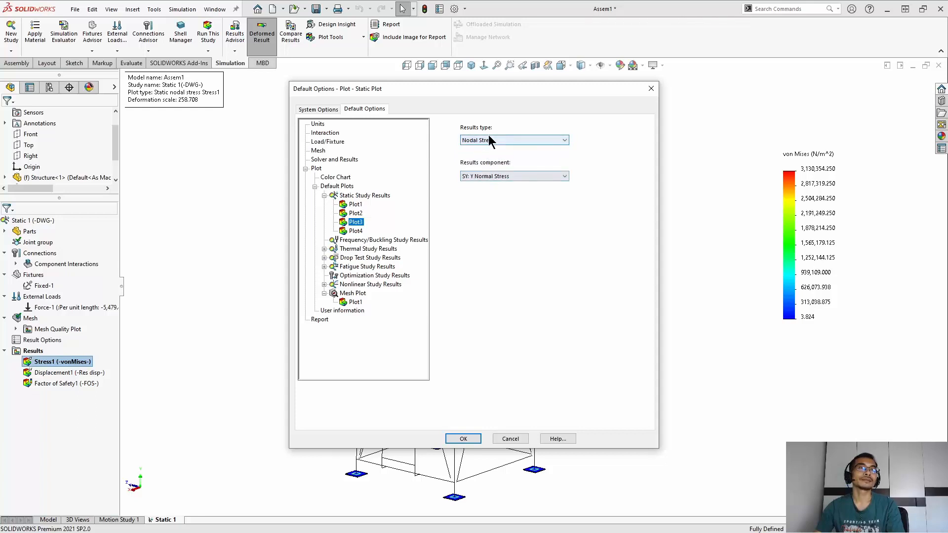
left_click(509, 178)
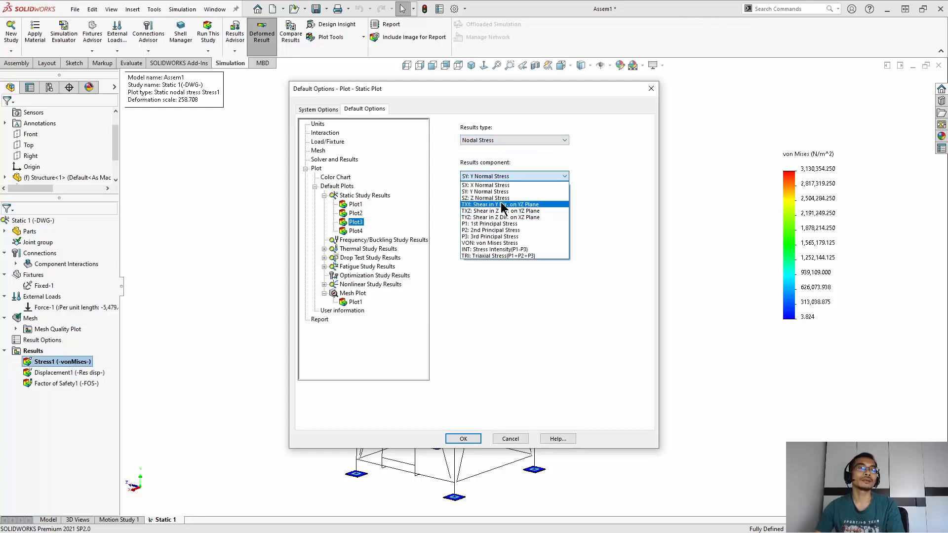
left_click(482, 141)
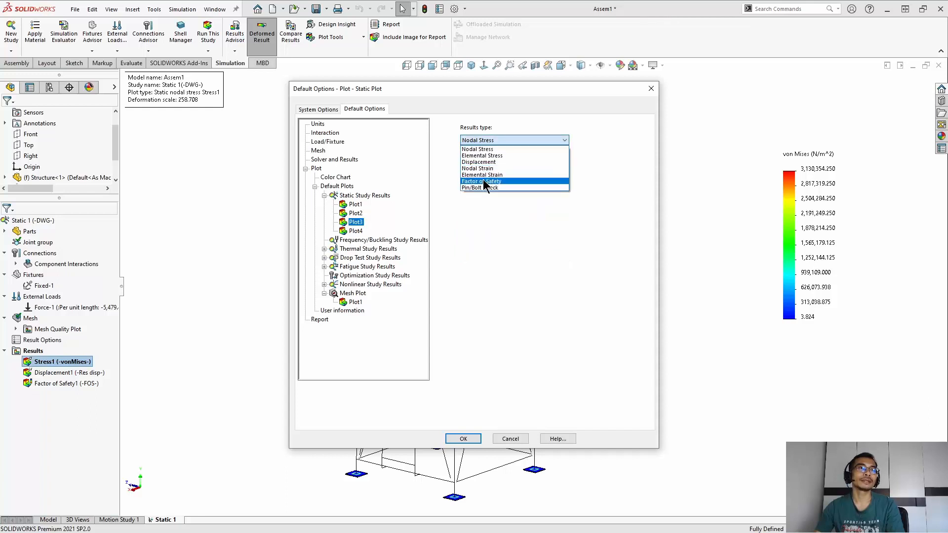
left_click(484, 182)
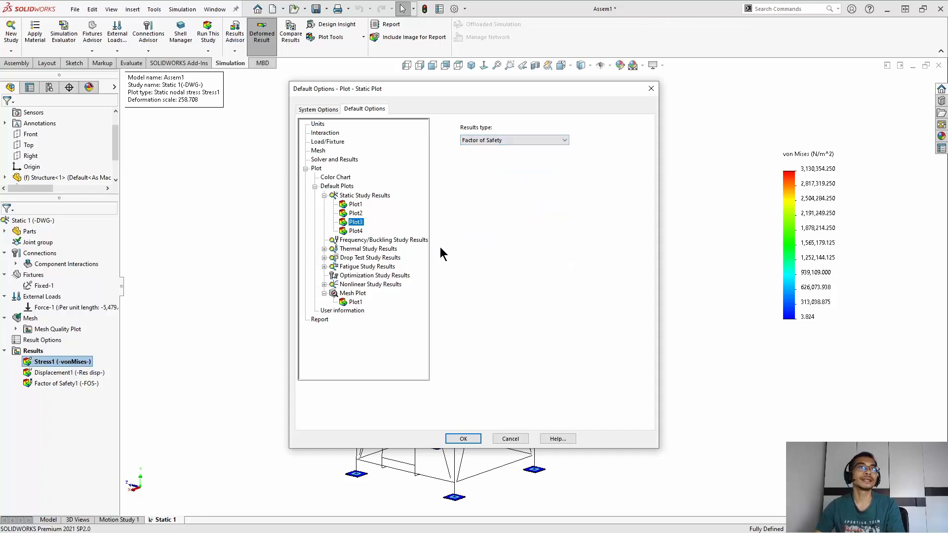
Delete the X normal stress Plot4 from the static study's default plots.
left_click(355, 231)
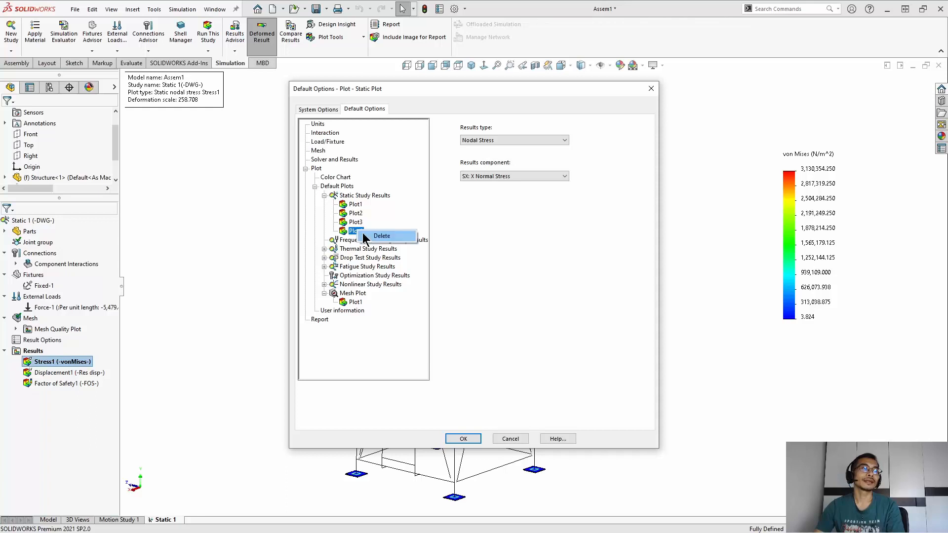
key("Delete")
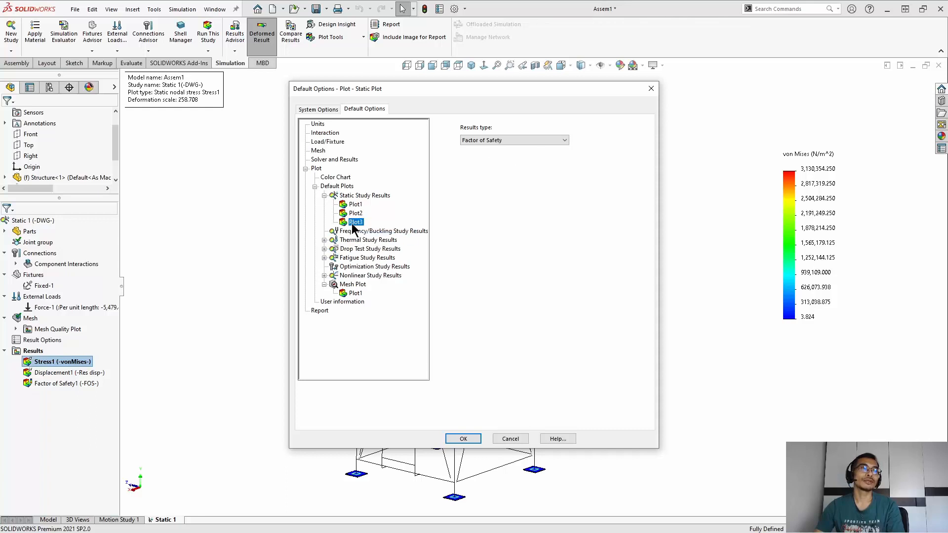
Add a new plot to the static study's default plots, look through its stress components, and delete it again.
right_click(357, 196)
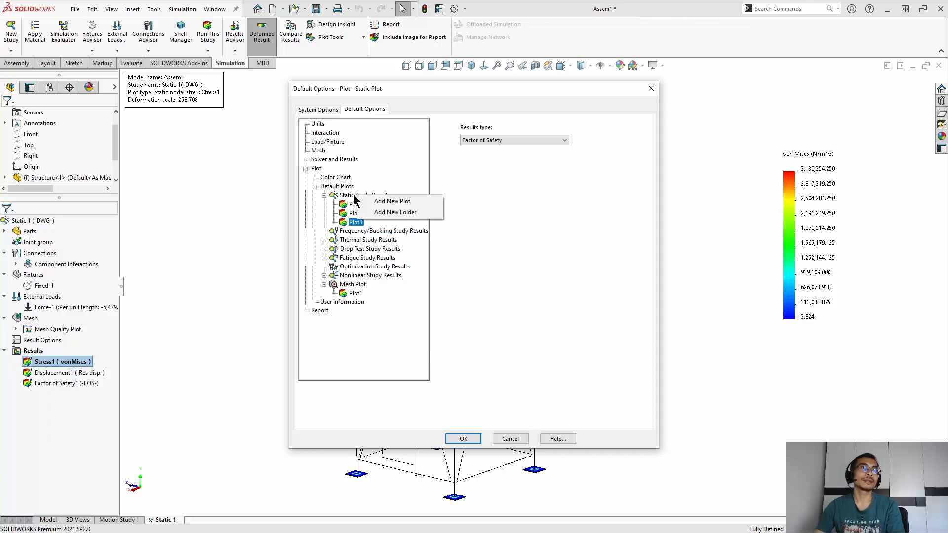
left_click(467, 200)
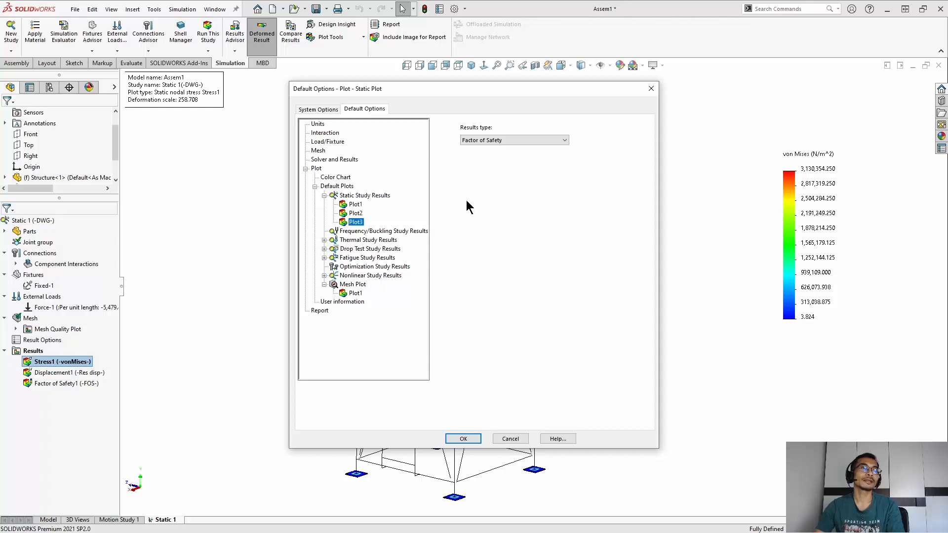
right_click(362, 195)
left_click(414, 201)
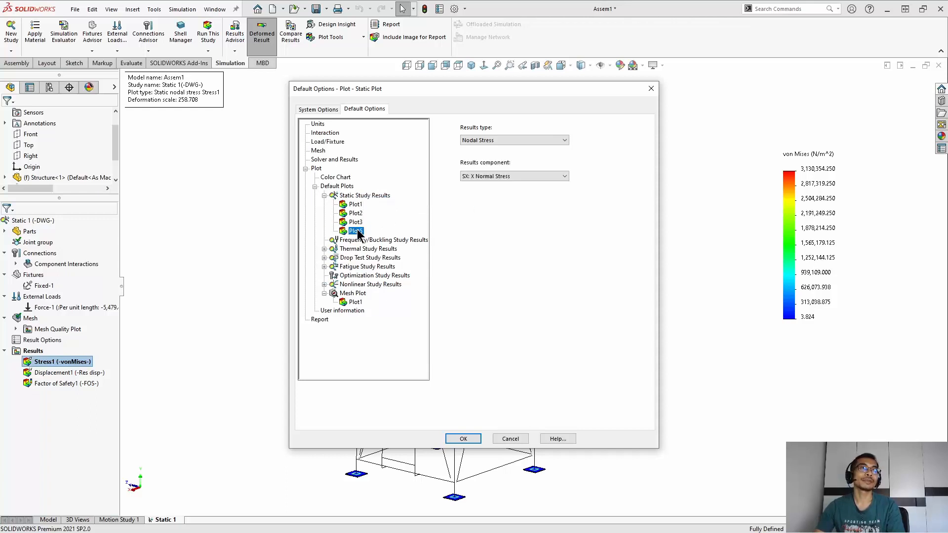
left_click(491, 176)
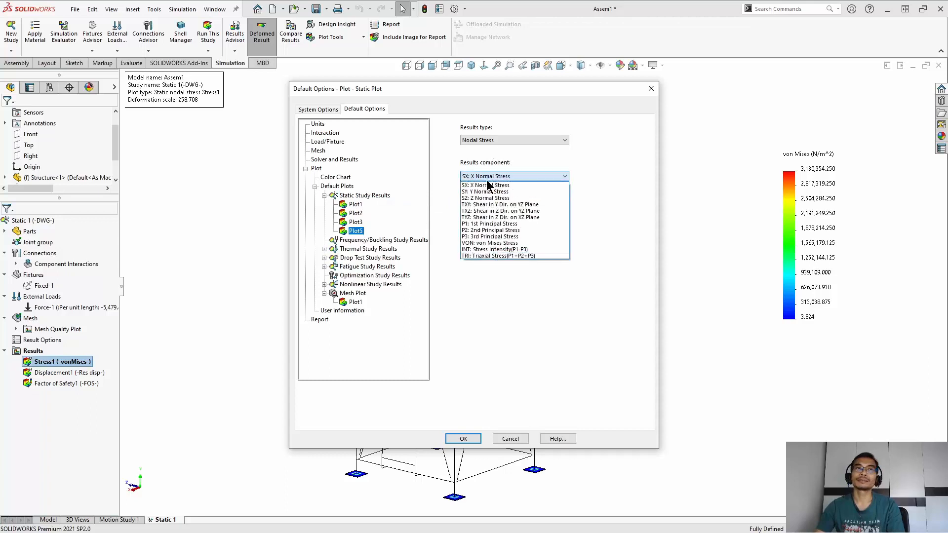
left_click(514, 303)
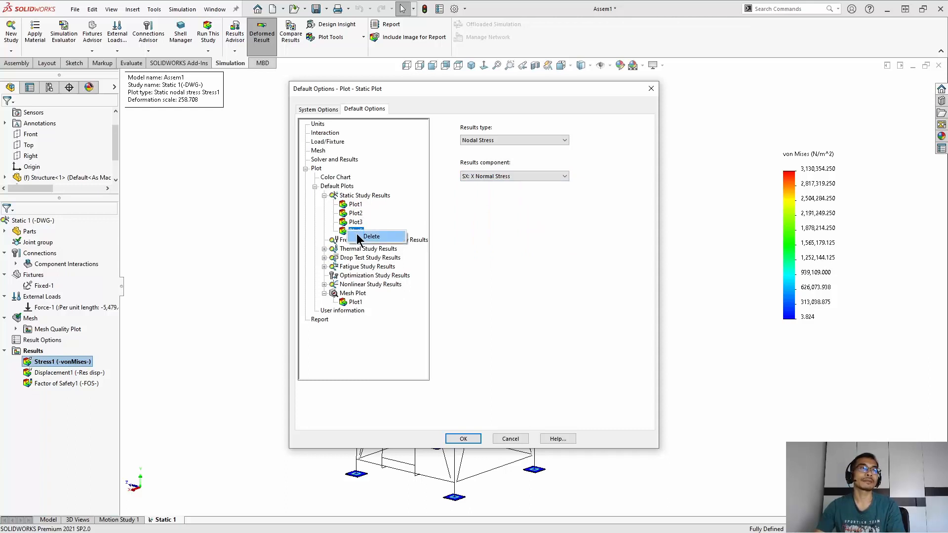
key("Delete")
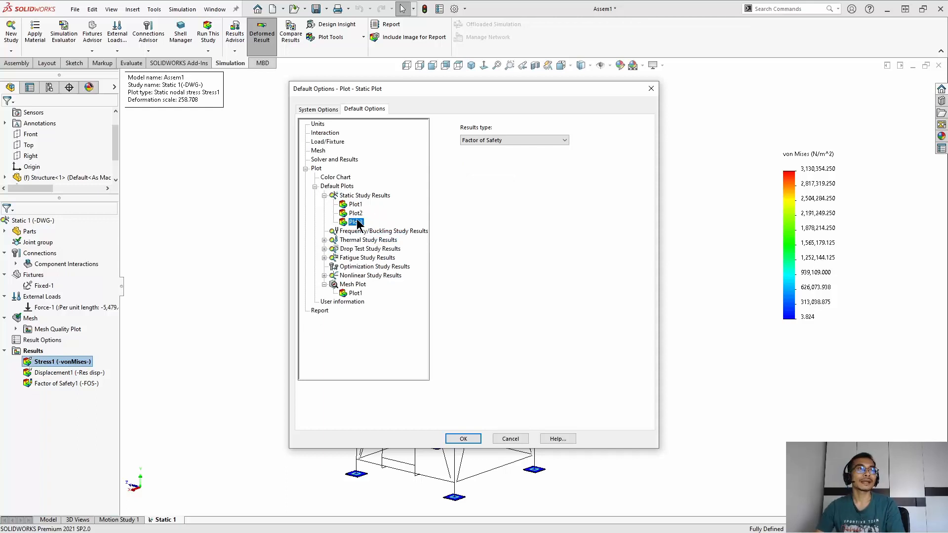
Try the Scientific number format for the default color chart and return it to Floating.
left_click(333, 179)
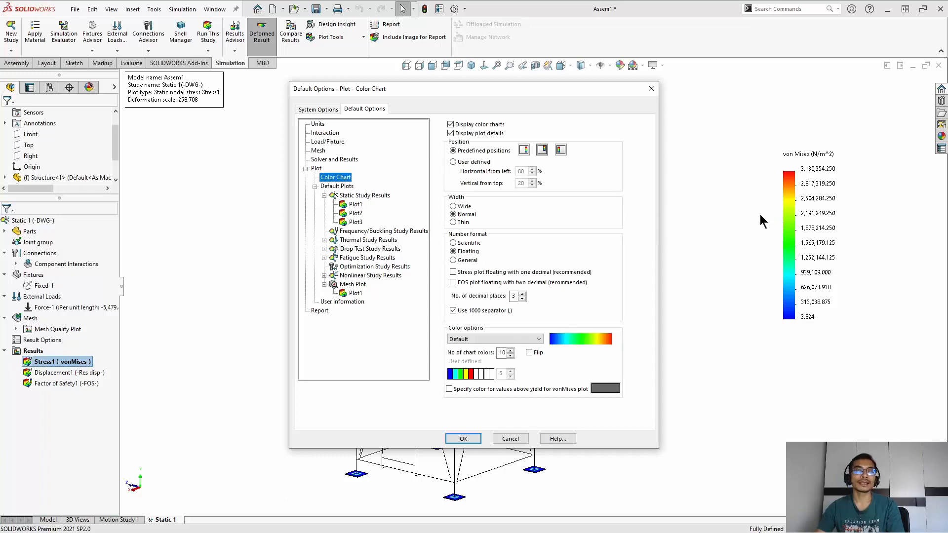
left_click(462, 241)
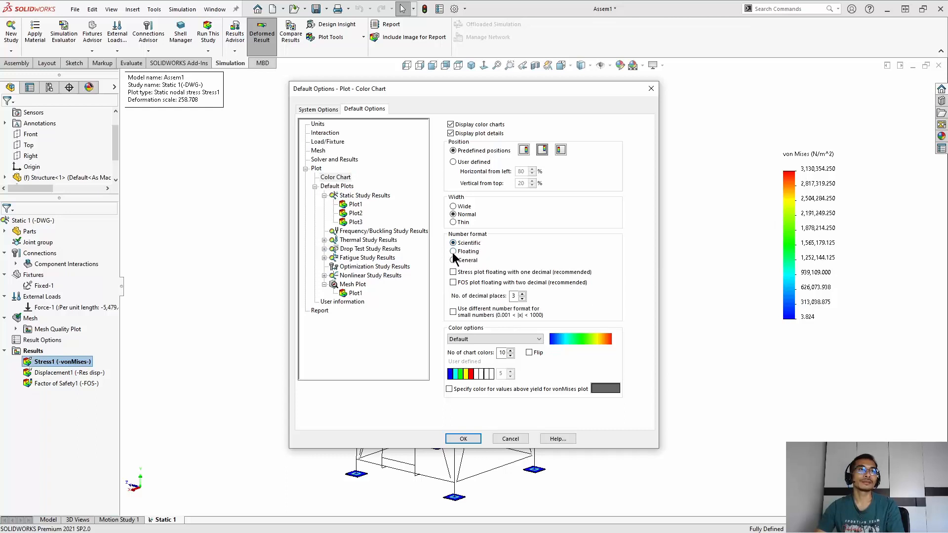
left_click(453, 252)
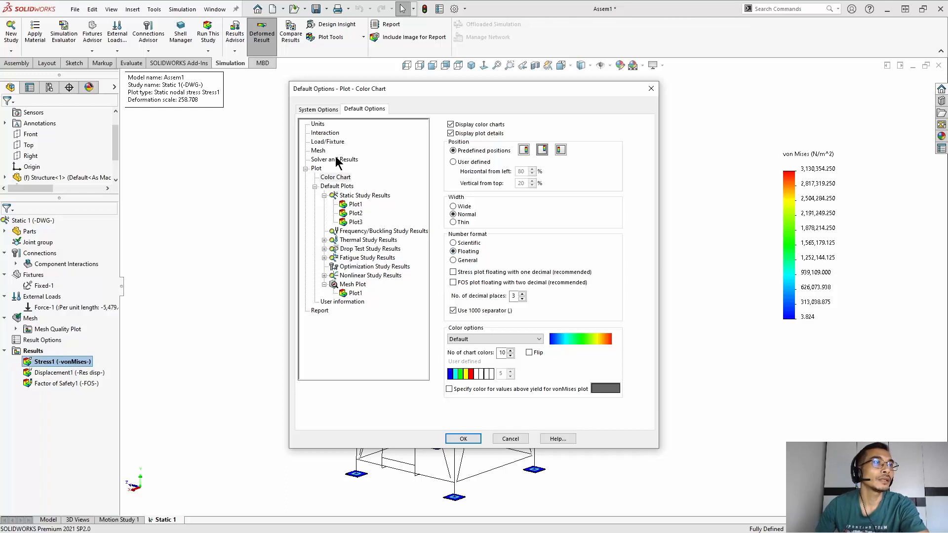
Set the default simulation units to N/mm^2 (MPa) for pressure/stress and Celsius for temperature, and apply the options.
left_click(325, 126)
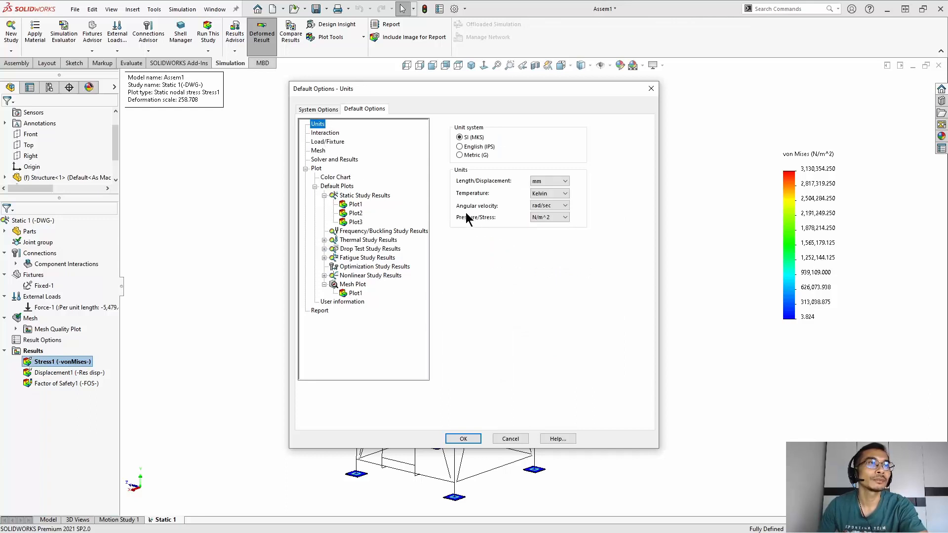
left_click(565, 218)
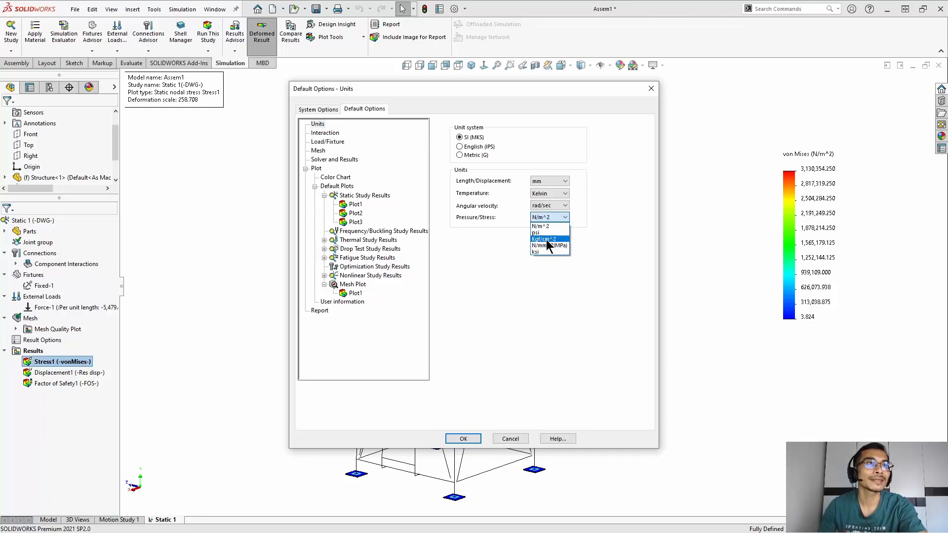
left_click(545, 246)
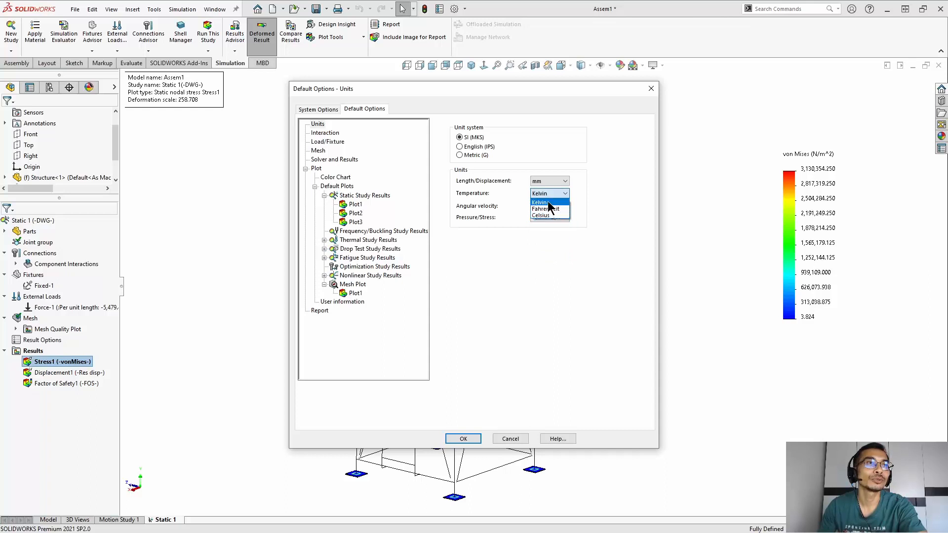
left_click(547, 216)
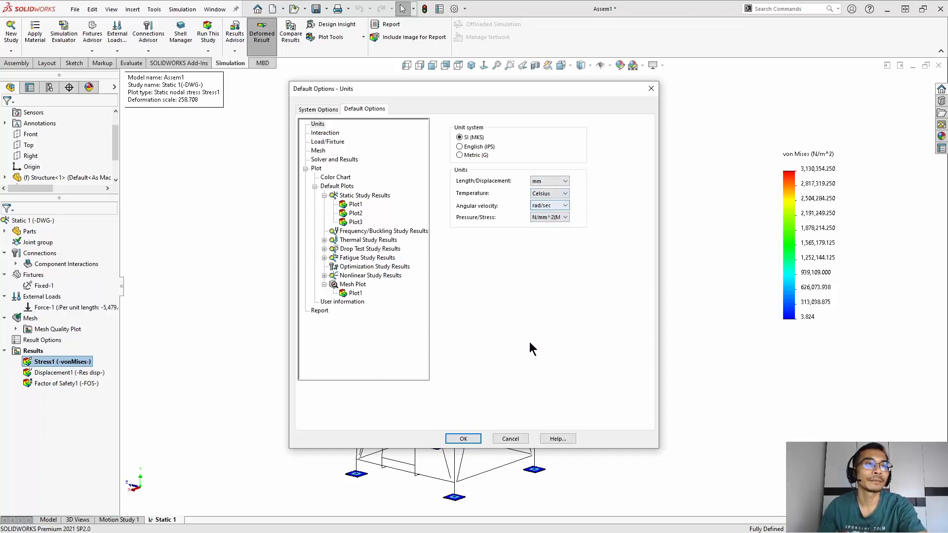
left_click(463, 439)
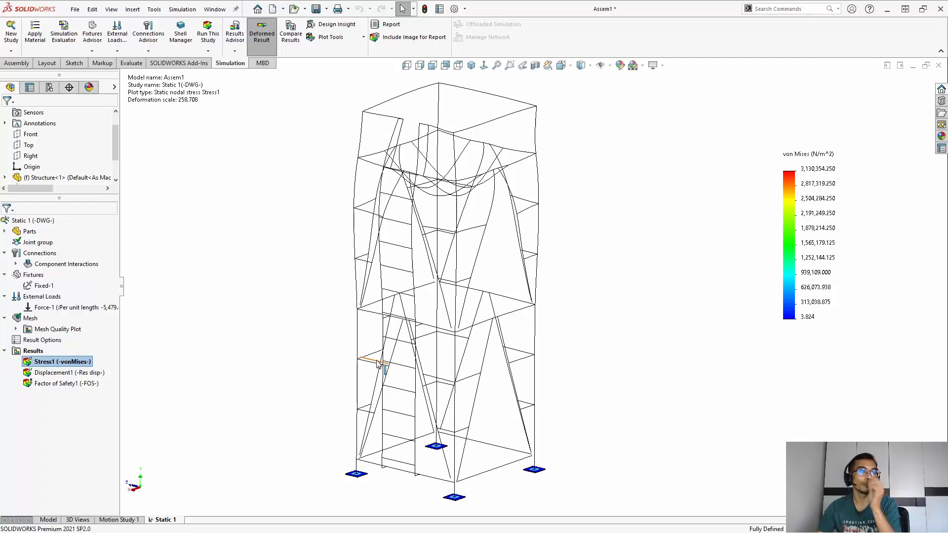
Examine the von Mises stress distribution on the tower's deformed frame and around the columns on its base plates.
scroll(468, 431, "up", 2)
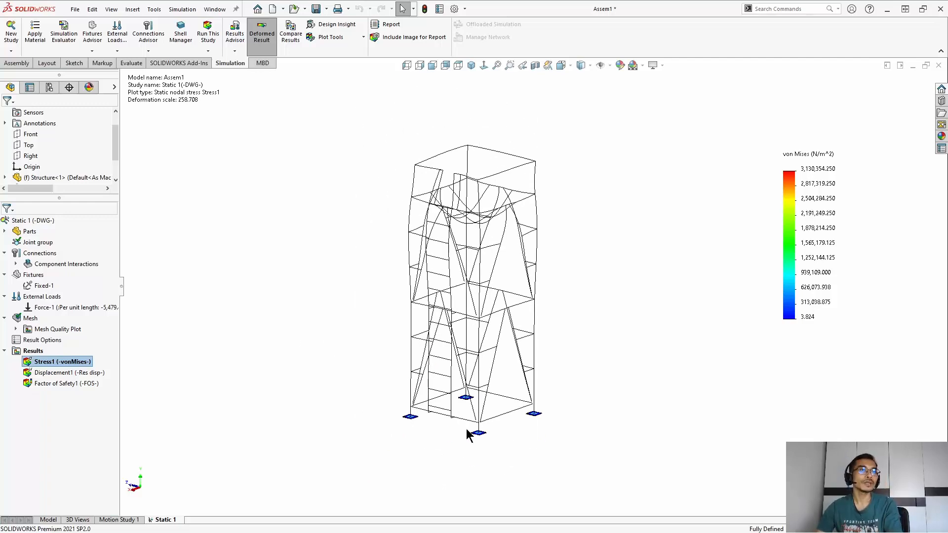
scroll(471, 431, "down", 7)
scroll(368, 317, "up", 2)
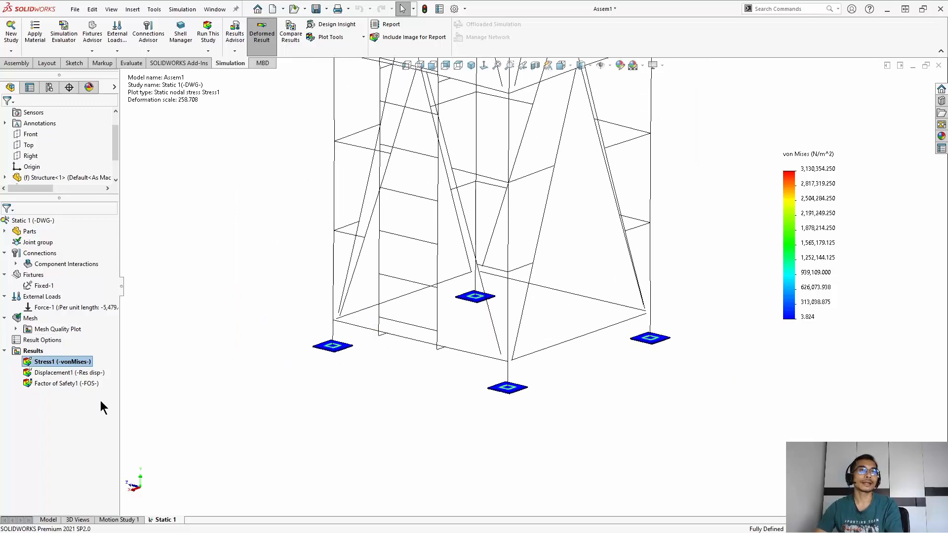
scroll(501, 321, "down", 1)
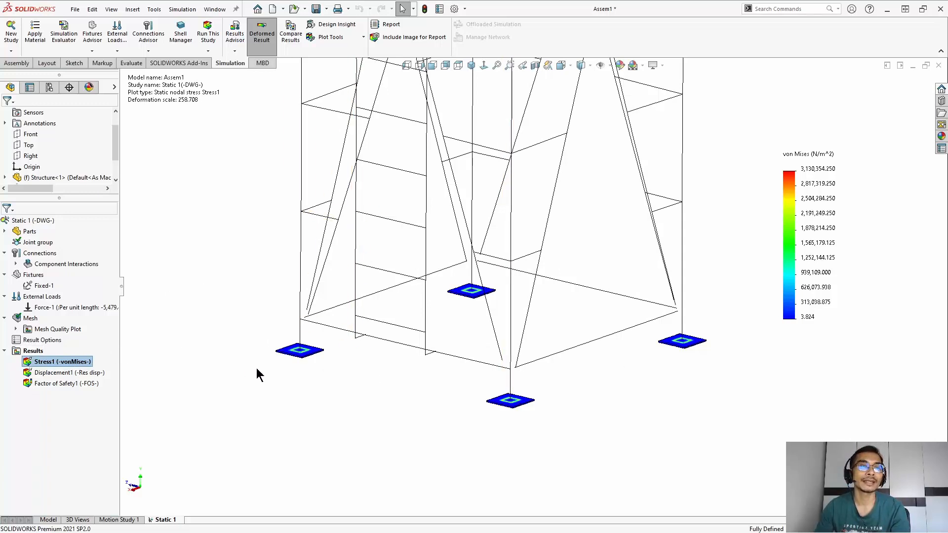
scroll(516, 277, "up", 3)
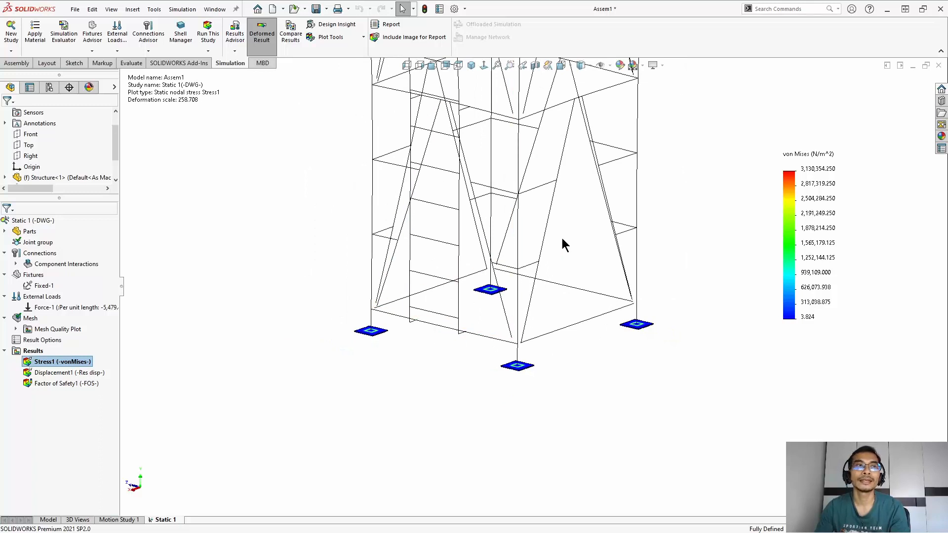
scroll(565, 235, "down", 3)
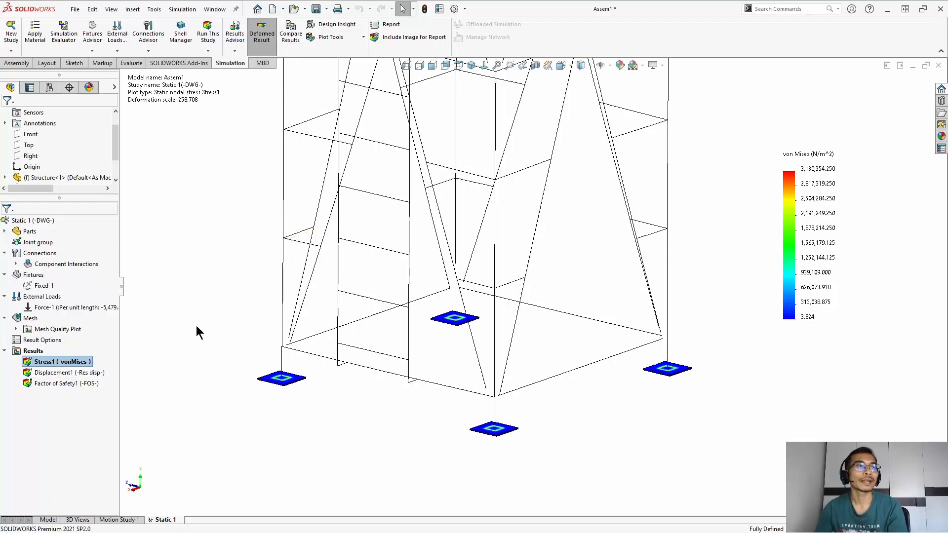
scroll(417, 392, "down", 4)
scroll(279, 360, "up", 3)
scroll(356, 333, "down", 3)
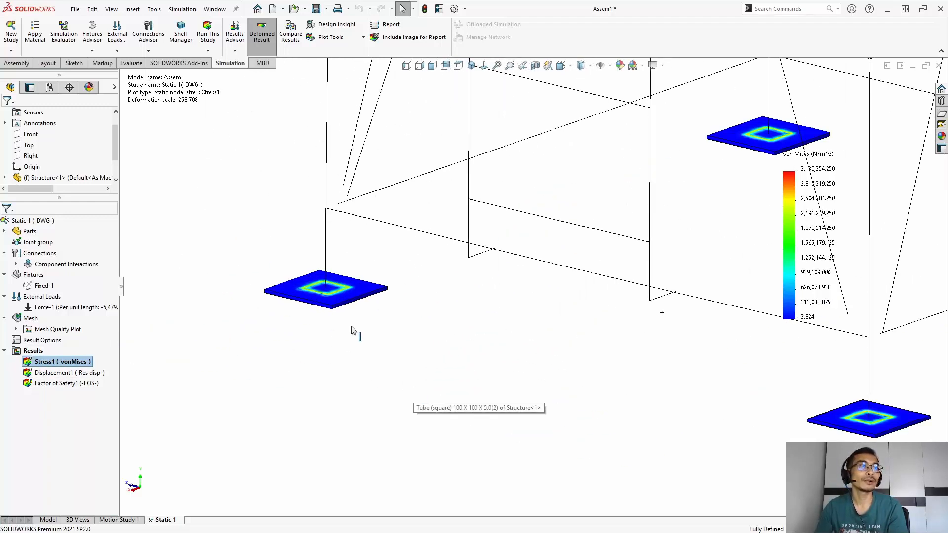
scroll(376, 314, "up", 1)
scroll(376, 314, "up", 6)
scroll(665, 271, "down", 3)
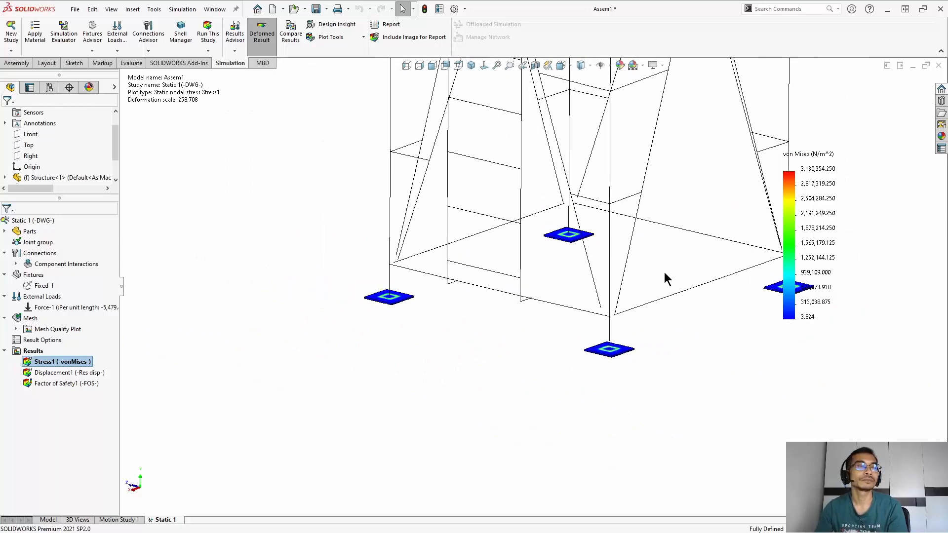
scroll(664, 272, "up", 1)
scroll(671, 272, "down", 2)
scroll(414, 290, "down", 2)
scroll(370, 402, "up", 3)
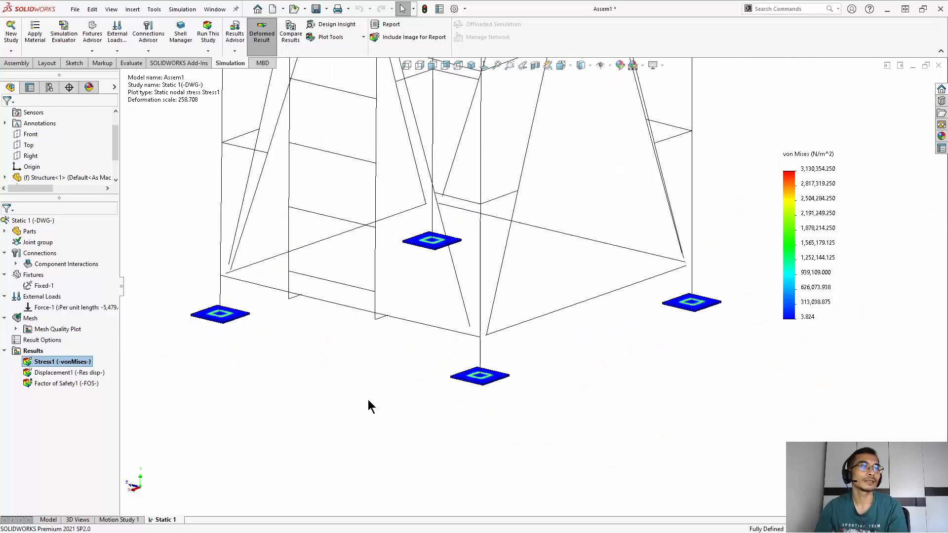
scroll(659, 321, "down", 3)
scroll(573, 294, "down", 4)
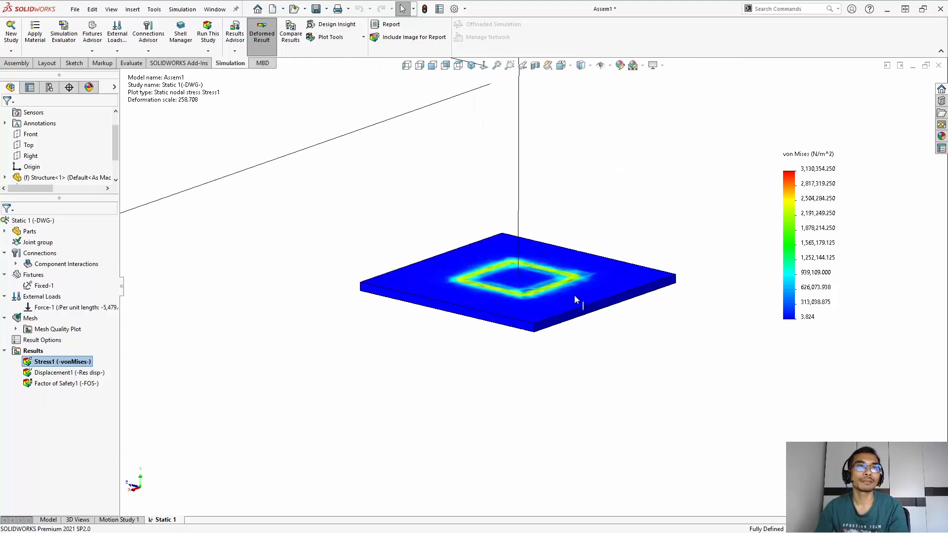
scroll(600, 348, "up", 5)
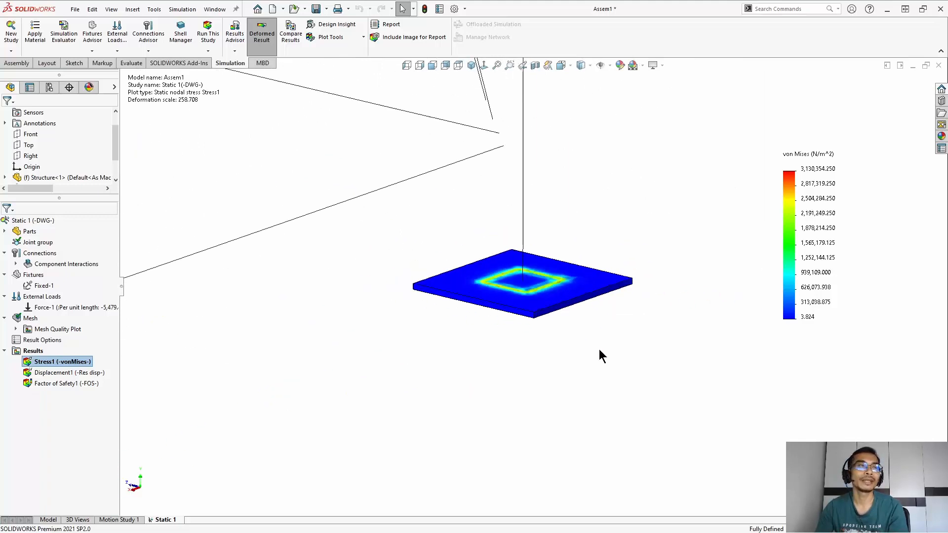
scroll(386, 257, "down", 1)
scroll(386, 258, "down", 3)
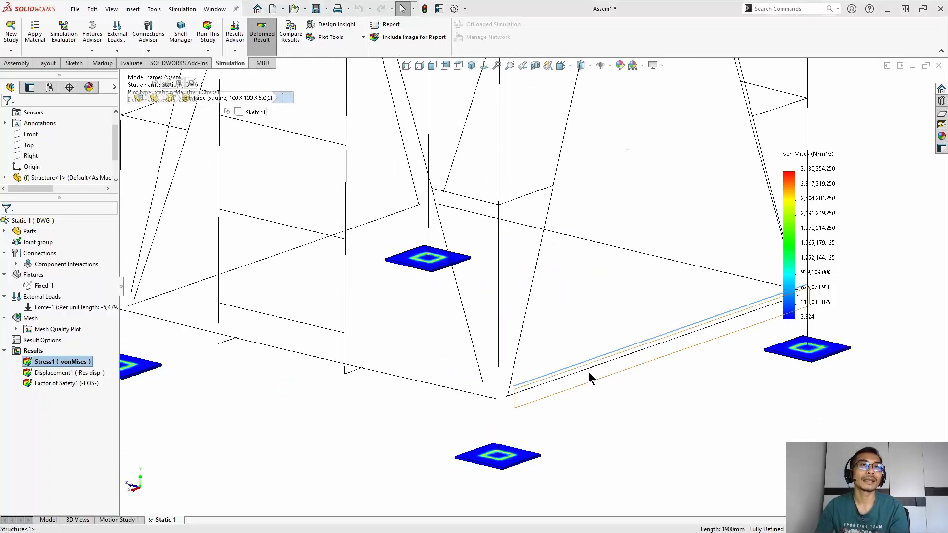
scroll(593, 385, "up", 3)
scroll(601, 405, "down", 1)
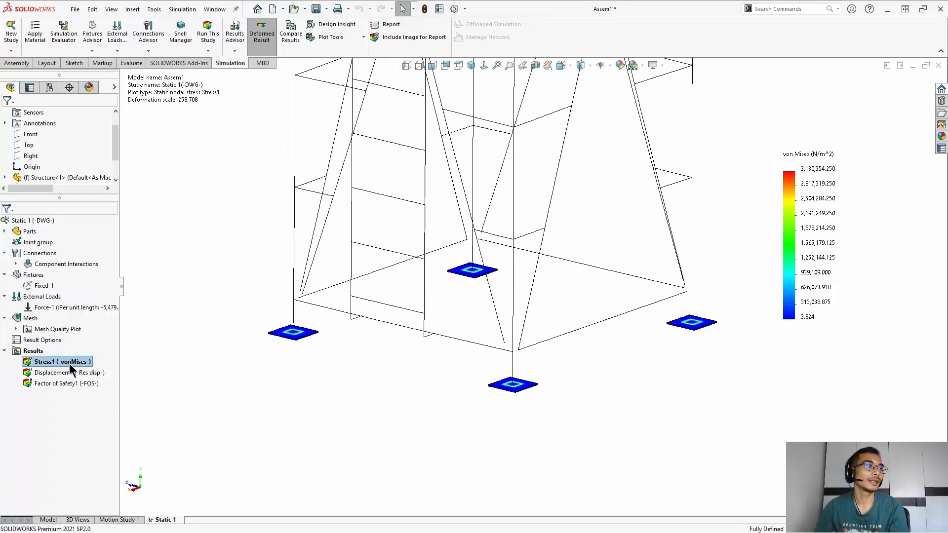
Hide the von Mises stress plot to view the plain tower model, and show the plot again.
right_click(47, 362)
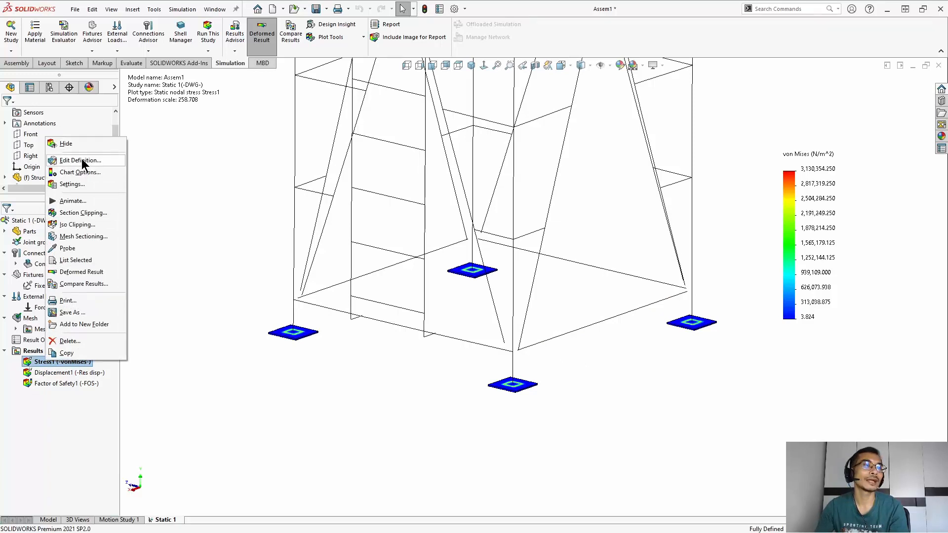
left_click(276, 419)
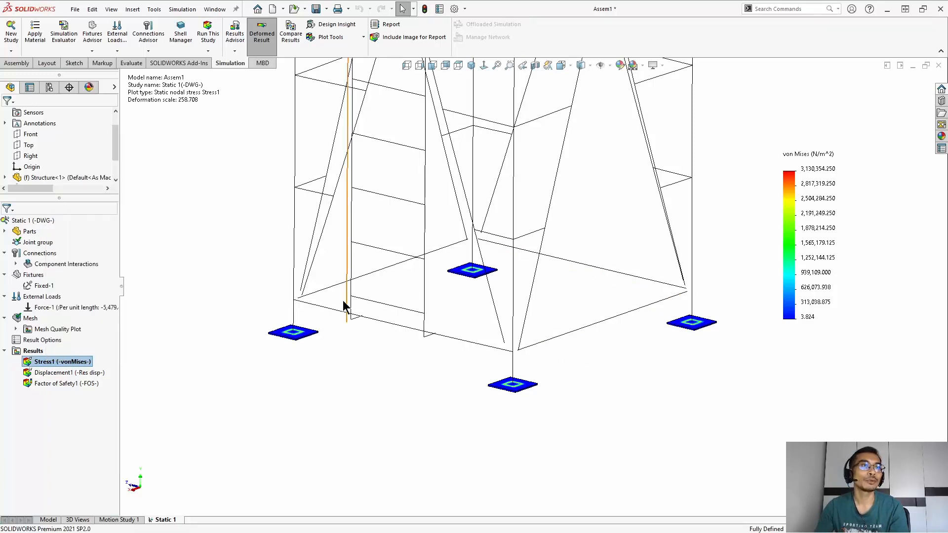
right_click(56, 364)
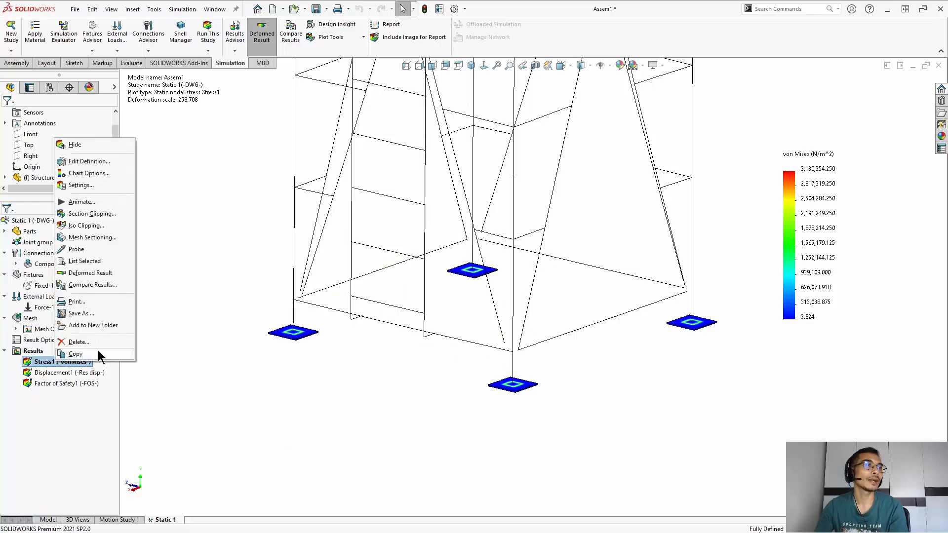
left_click(88, 145)
scroll(290, 369, "up", 8)
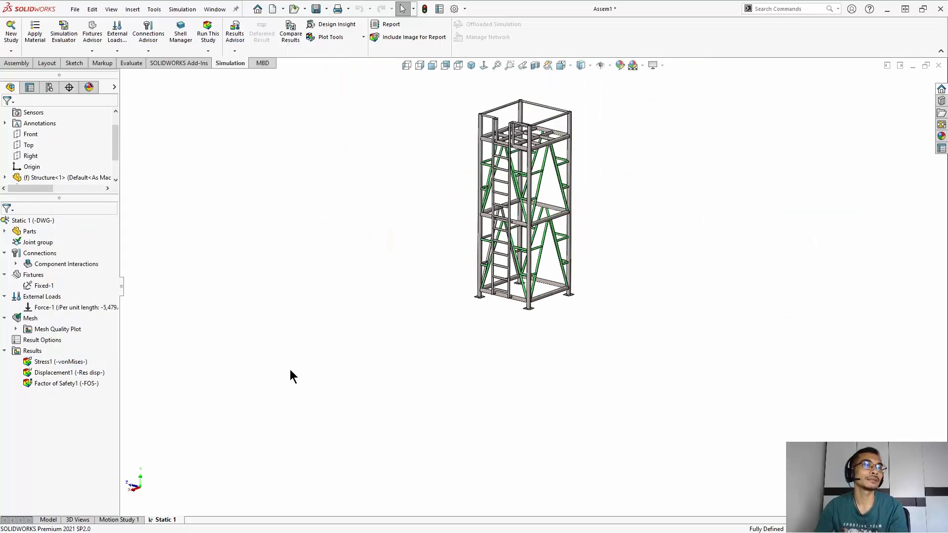
scroll(532, 233, "down", 1)
scroll(536, 216, "up", 1)
scroll(536, 220, "down", 2)
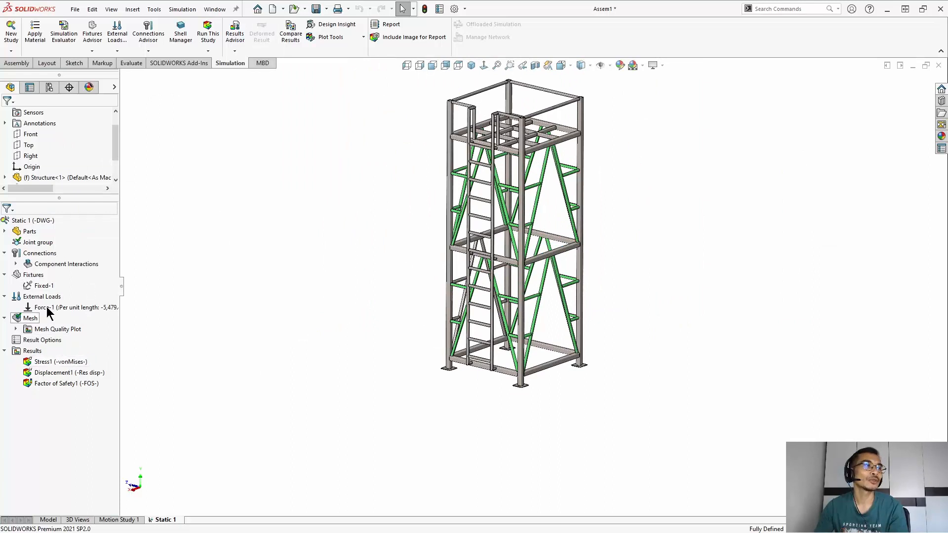
right_click(49, 363)
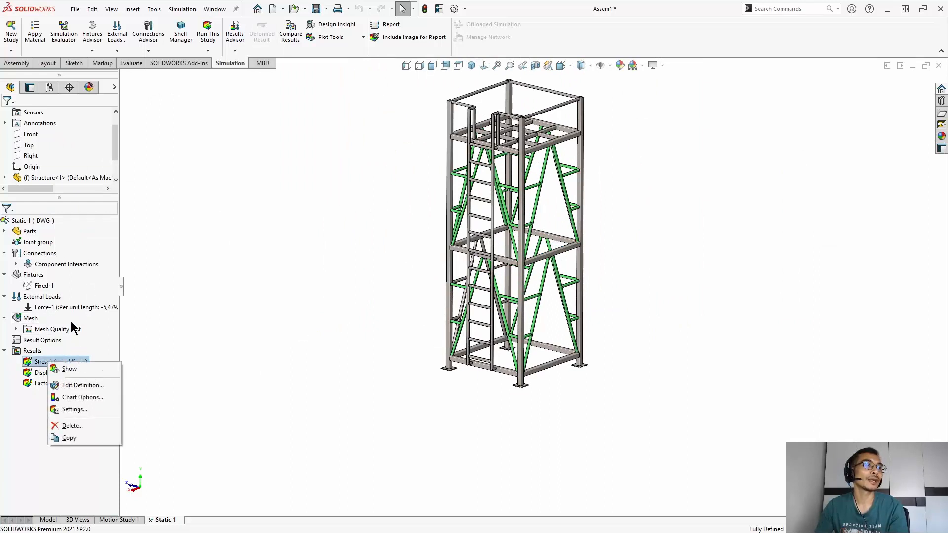
left_click(152, 369)
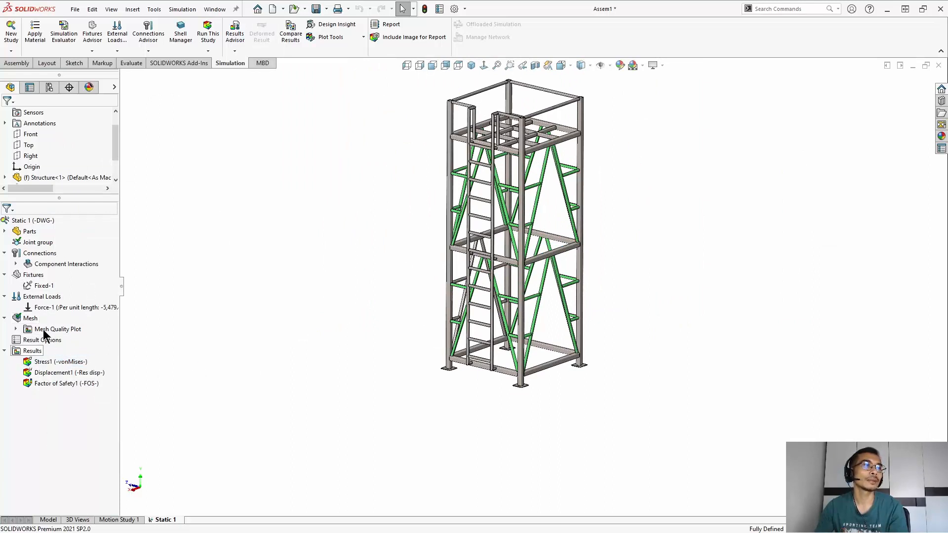
double_click(51, 363)
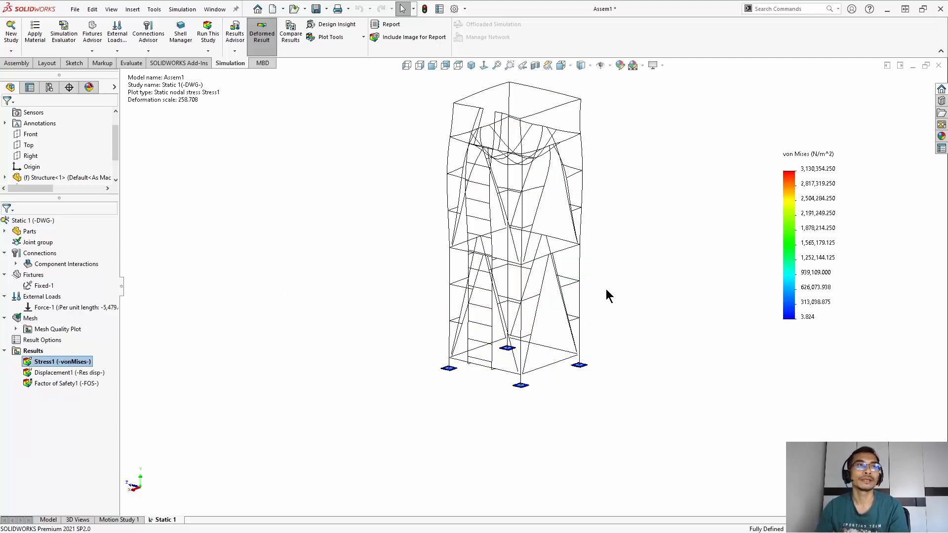
Set the unit of the von Mises stress plot to N/mm^2 (MPa) in its definition.
scroll(606, 288, "down", 3)
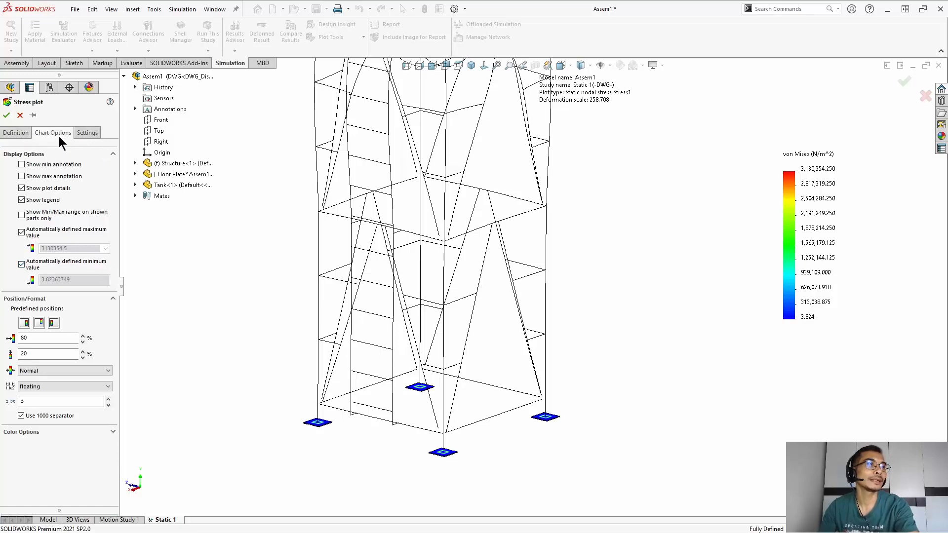
left_click(16, 133)
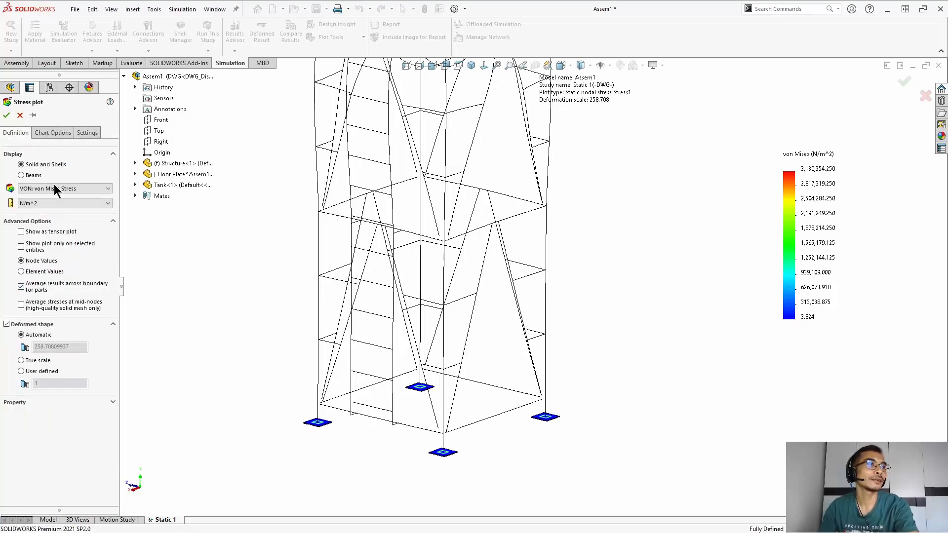
left_click(64, 203)
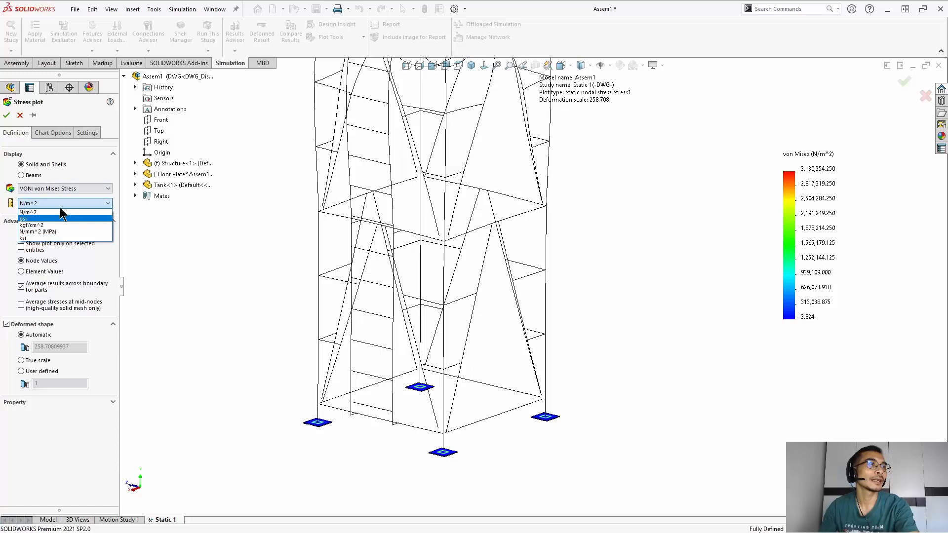
left_click(7, 203)
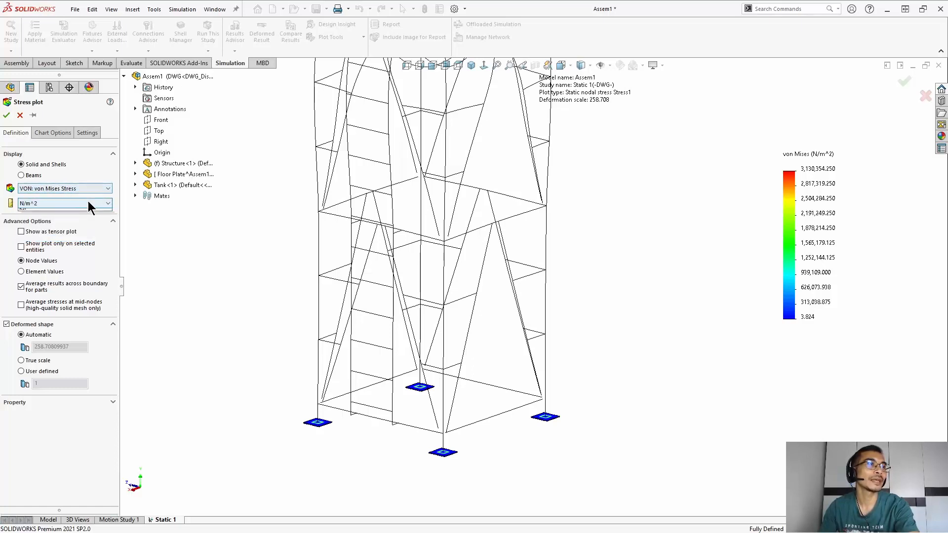
left_click(64, 203)
left_click(83, 232)
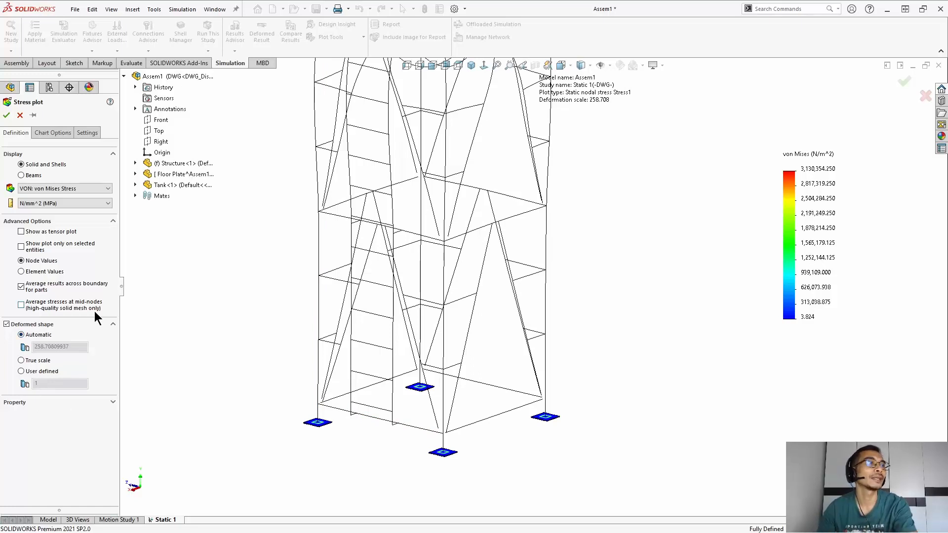
Show the maximum and minimum annotations on the stress plot, keeping the floating number format.
left_click(44, 131)
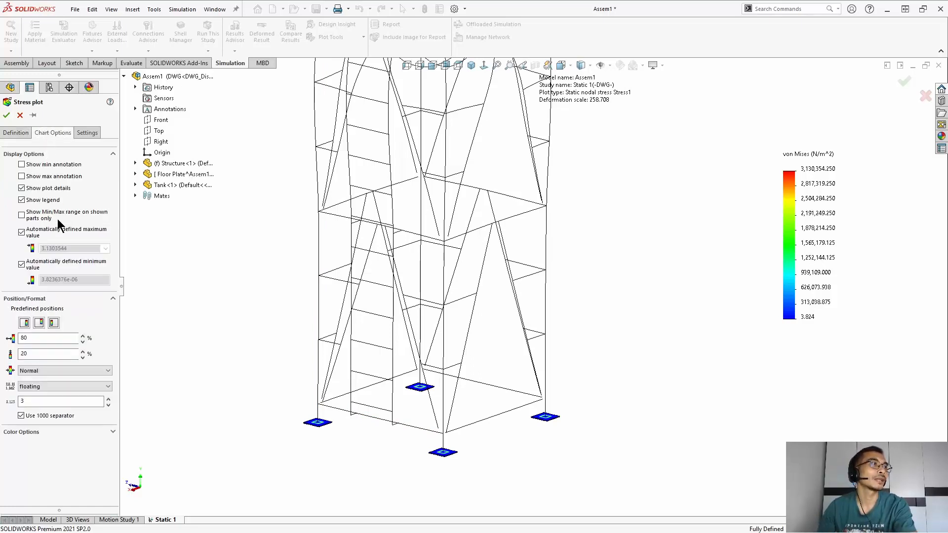
left_click(22, 176)
left_click(21, 165)
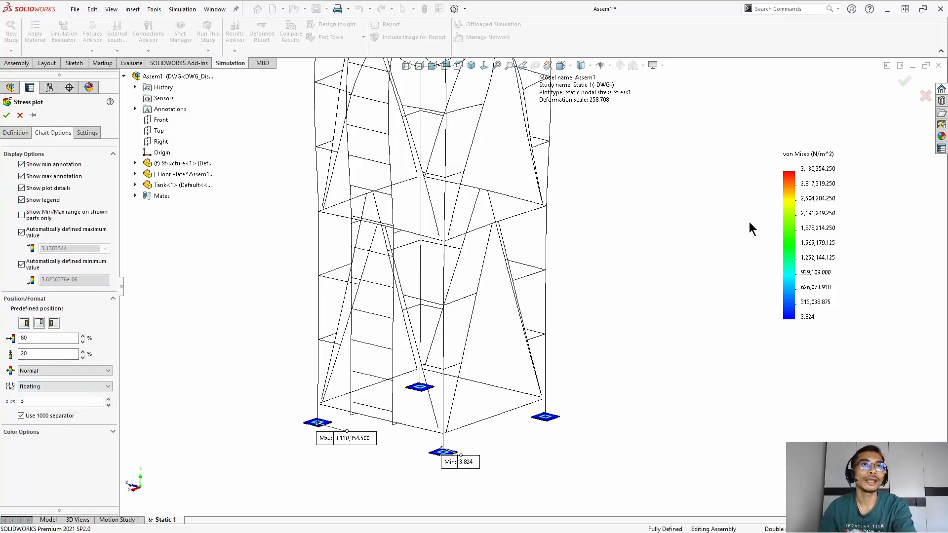
left_click(90, 386)
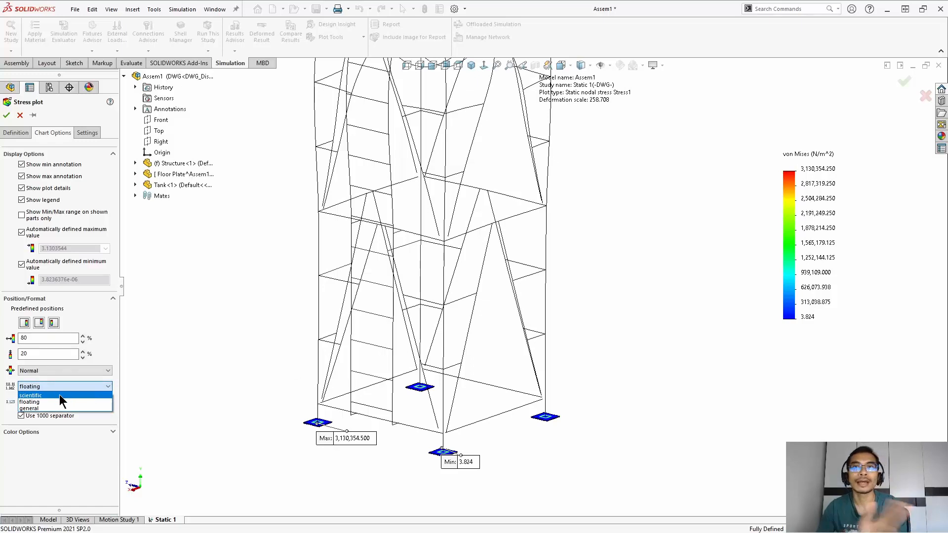
left_click(229, 283)
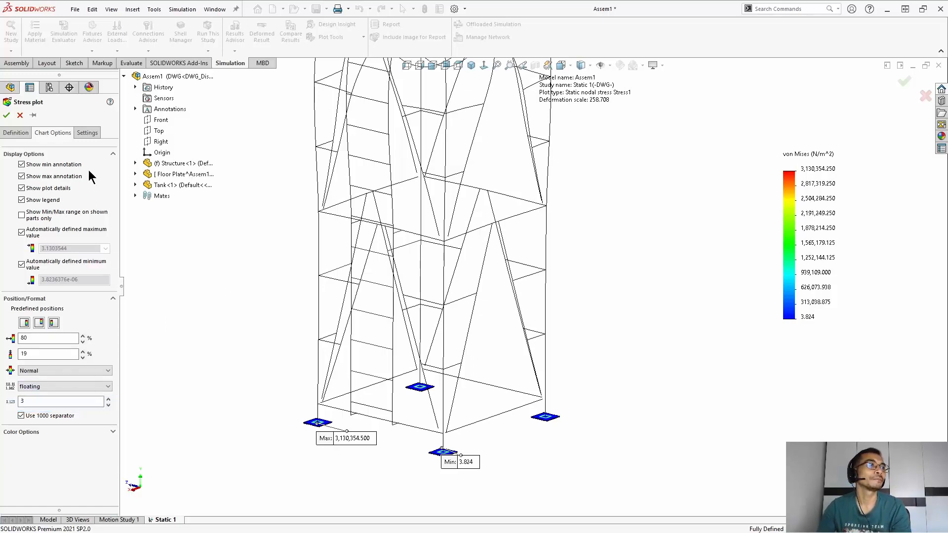
Check the von Mises stress plot's display settings and definition, and apply the plot options.
left_click(87, 133)
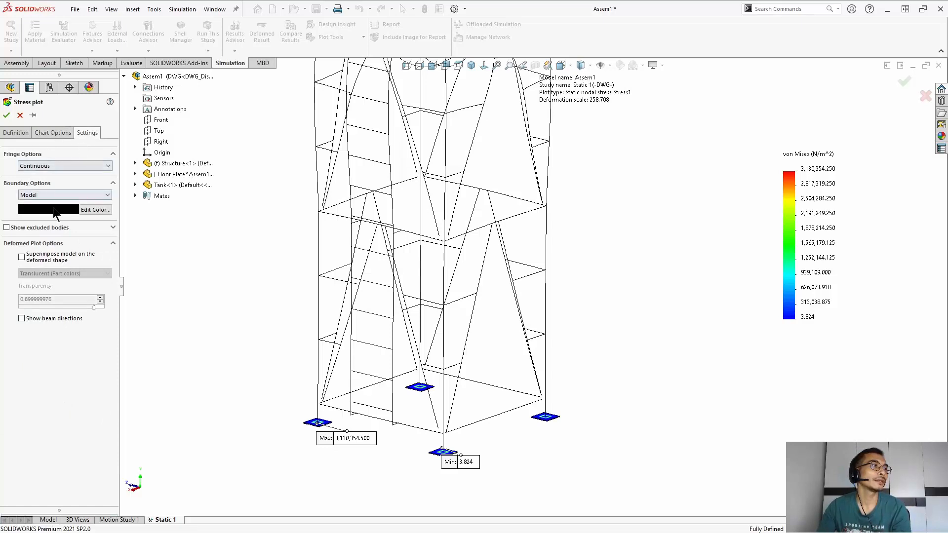
left_click(22, 134)
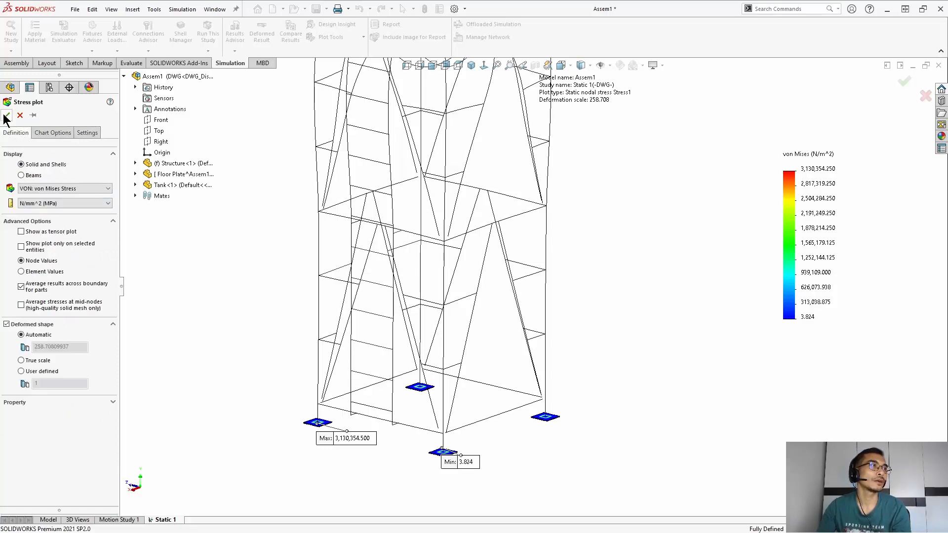
key("Return")
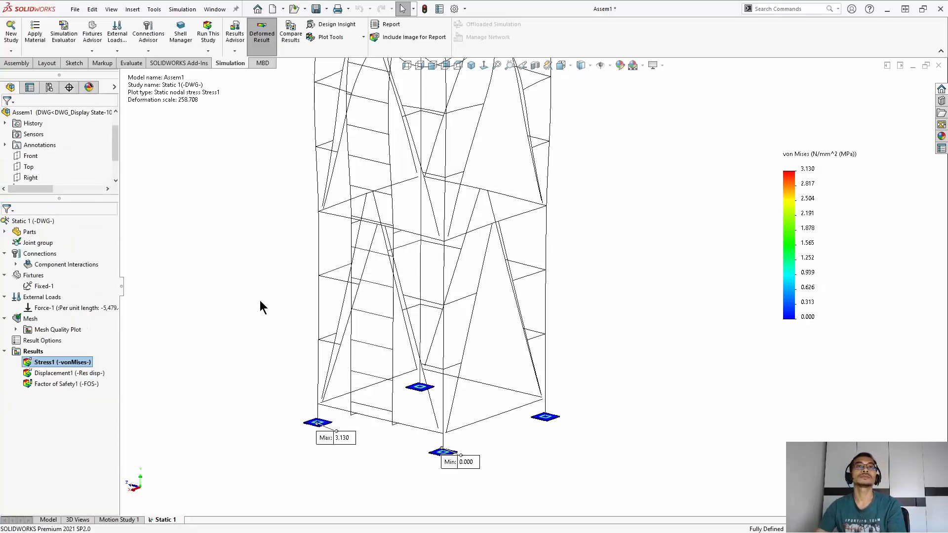
Move the minimum and maximum stress labels slightly away from the tower's base plates.
middle_click_drag(662, 299, 571, 377)
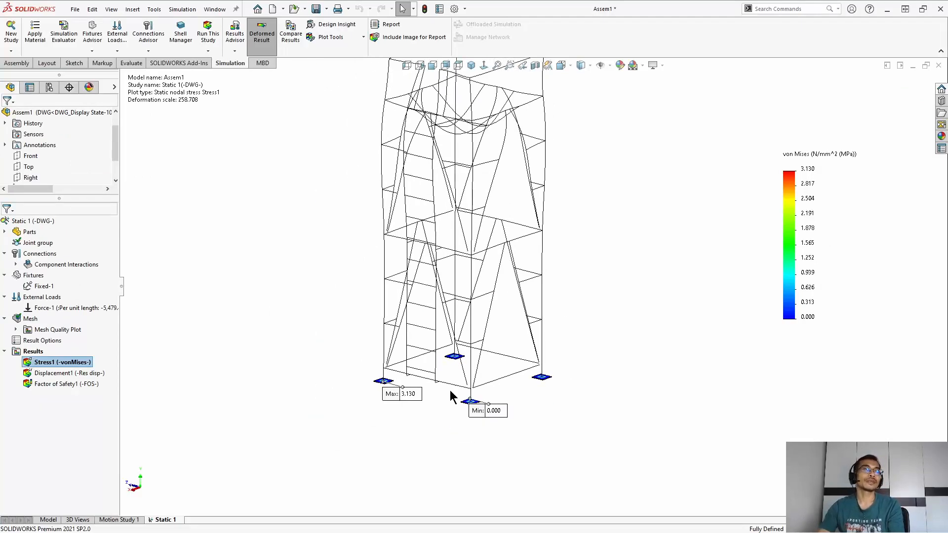
scroll(450, 395, "down", 4)
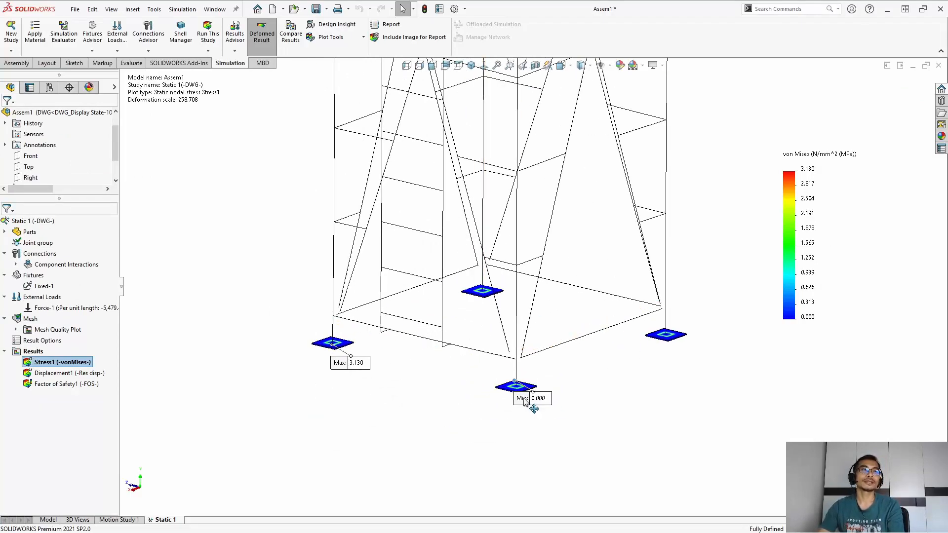
left_click_drag(525, 403, 543, 413)
left_click_drag(350, 365, 351, 373)
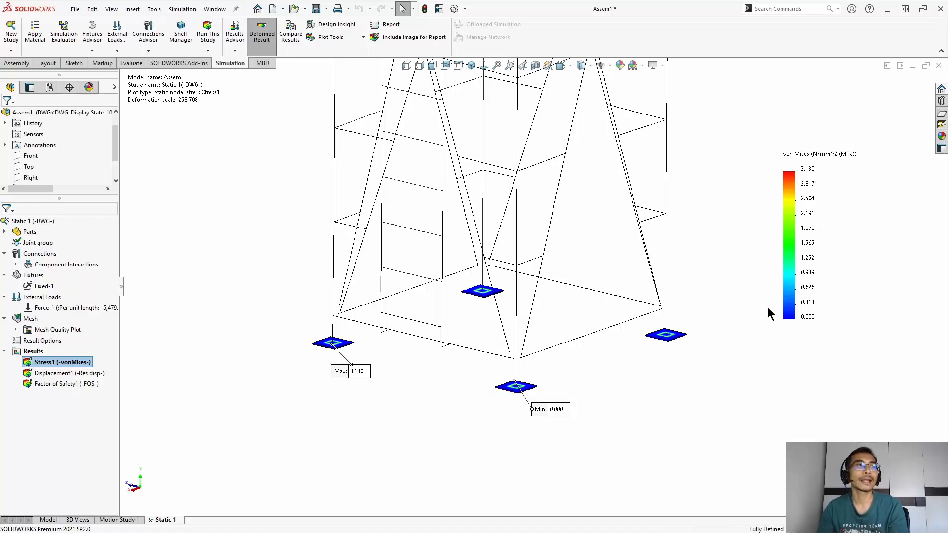
key("z")
scroll(595, 277, "down", 1)
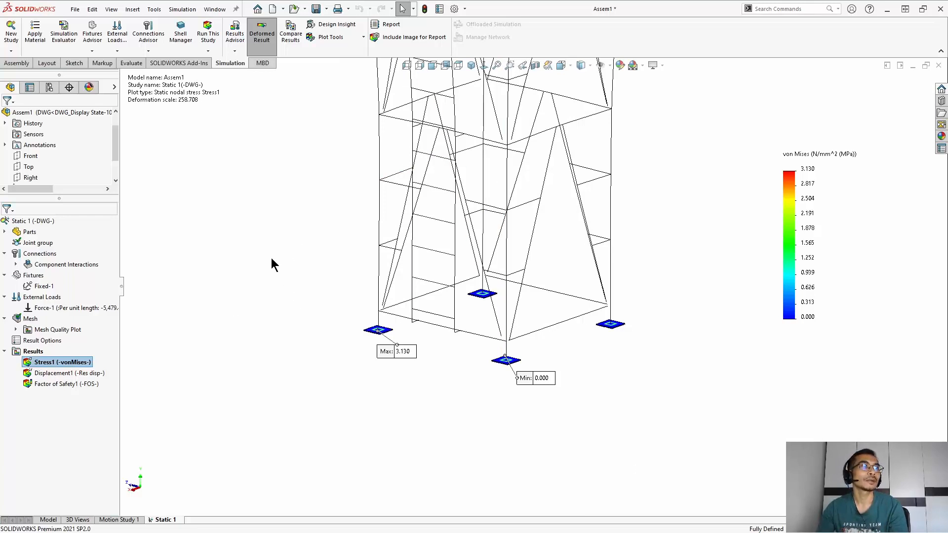
Define a new stress plot for beams in N/mm^2 (MPa) with rendered beam profiles, showing axial and bending stress.
right_click(34, 352)
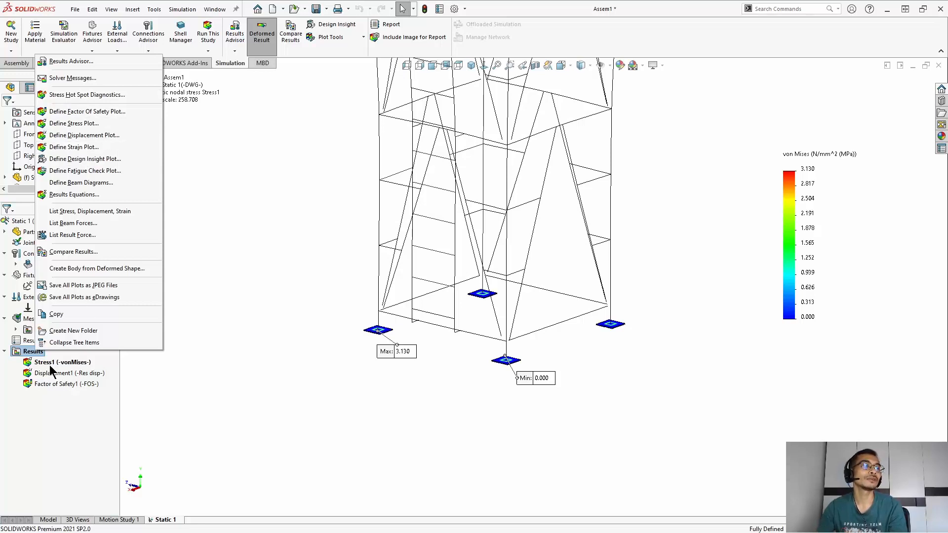
left_click(83, 128)
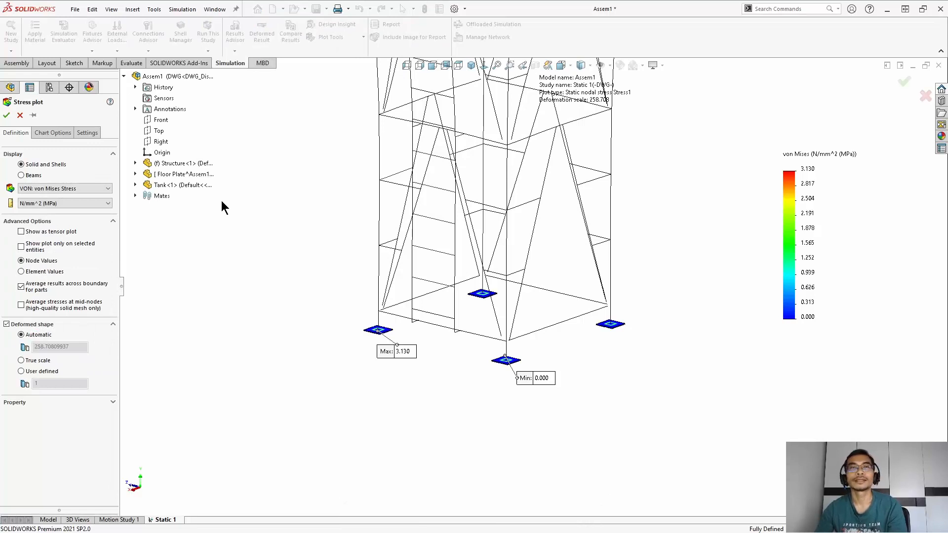
left_click(21, 175)
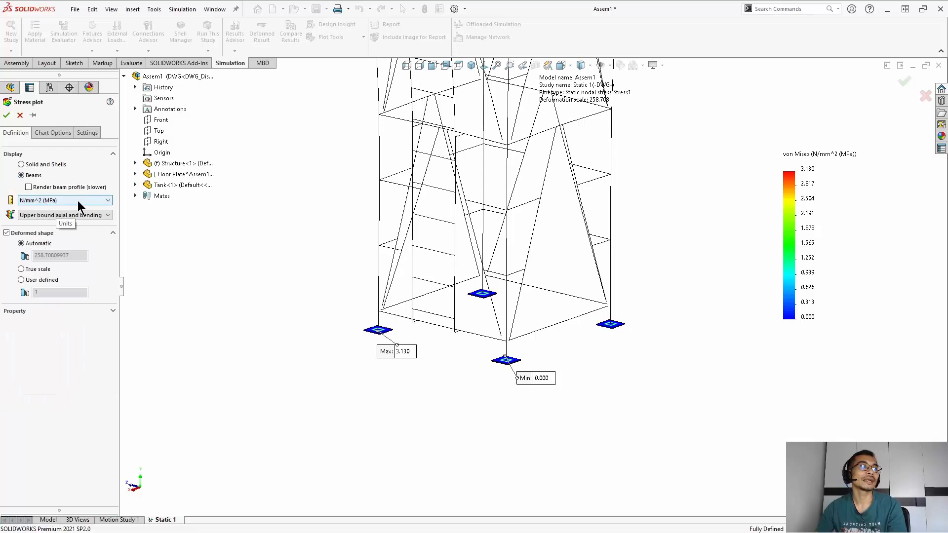
left_click(108, 214)
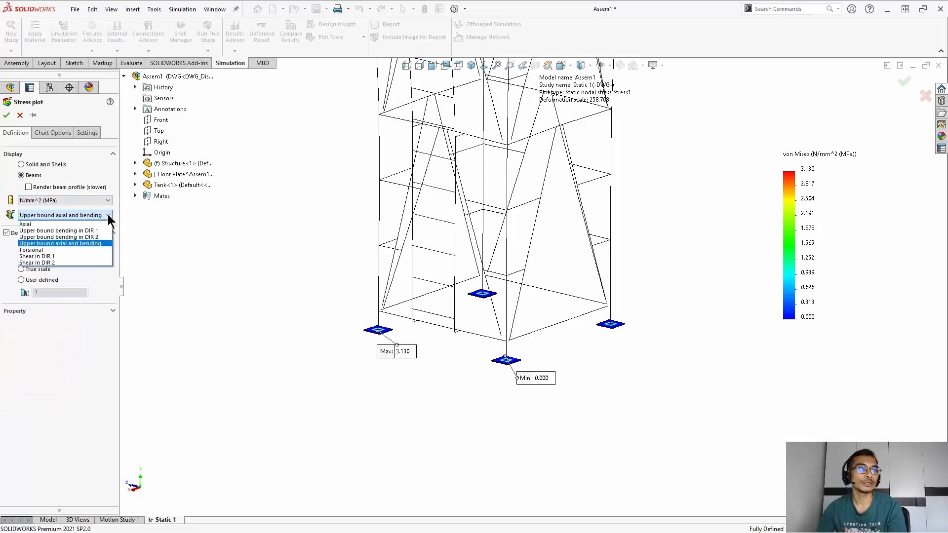
left_click(102, 243)
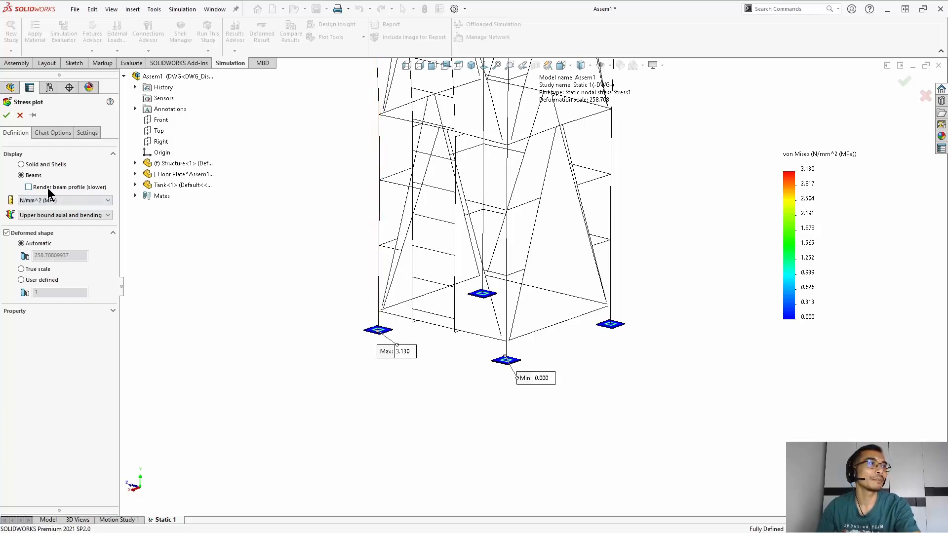
left_click(28, 186)
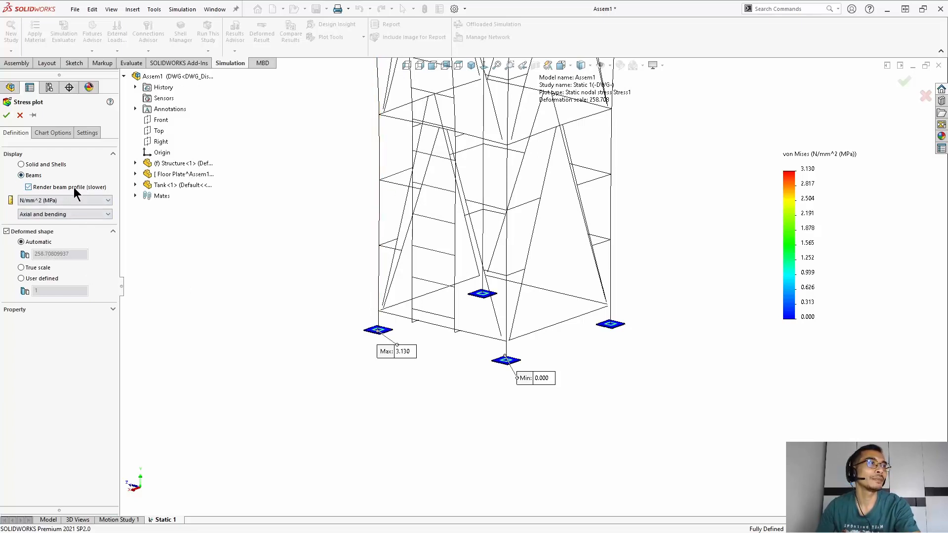
Check the beam plot's chart and display options, keep its definition pinned open, and generate the axial and bending plot.
left_click(56, 133)
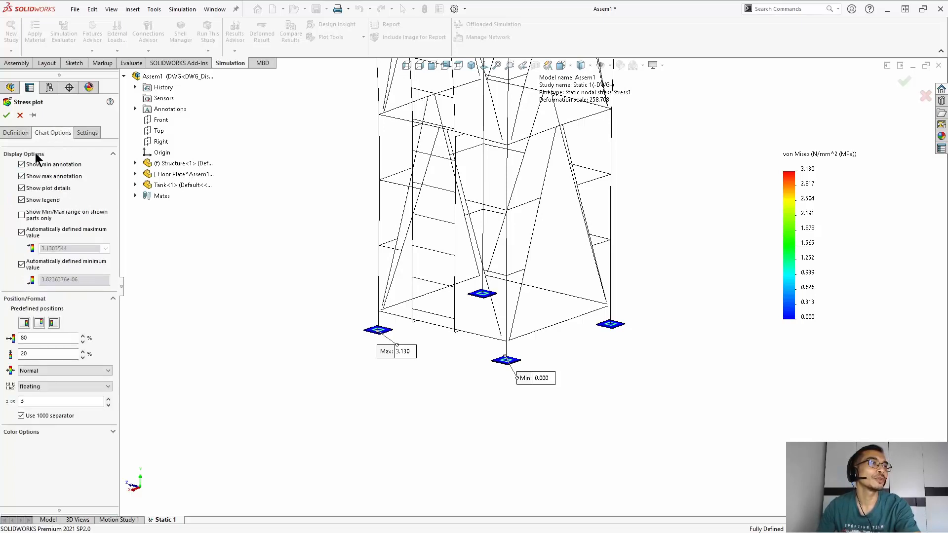
left_click(82, 134)
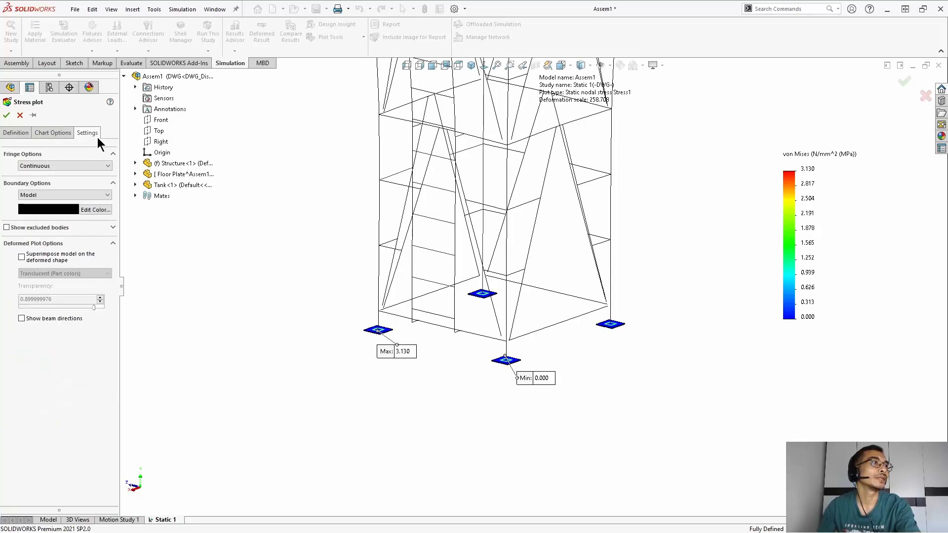
left_click(16, 133)
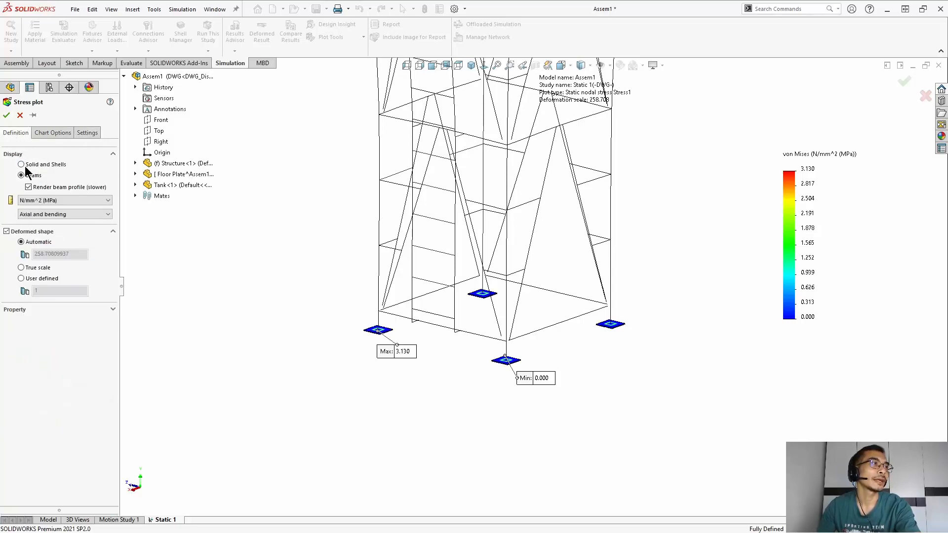
scroll(467, 217, "down", 2)
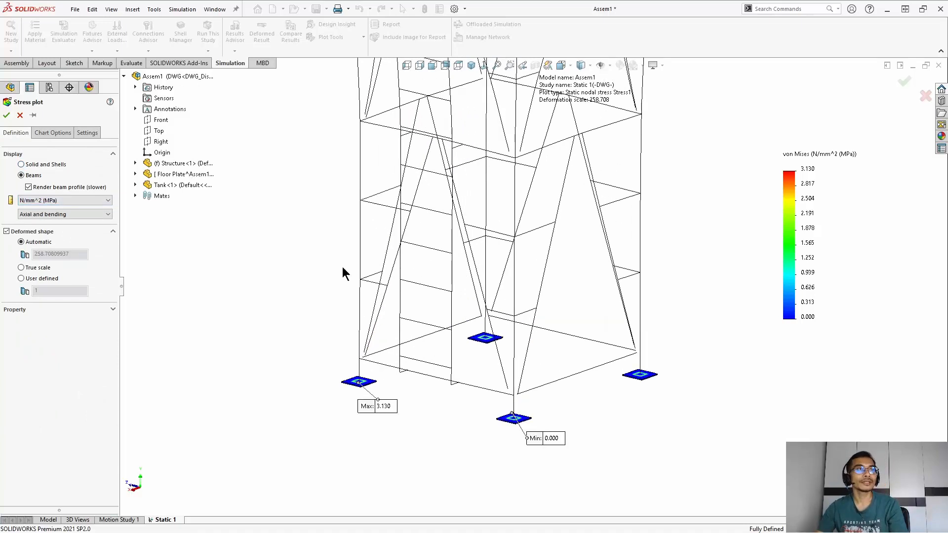
left_click(36, 113)
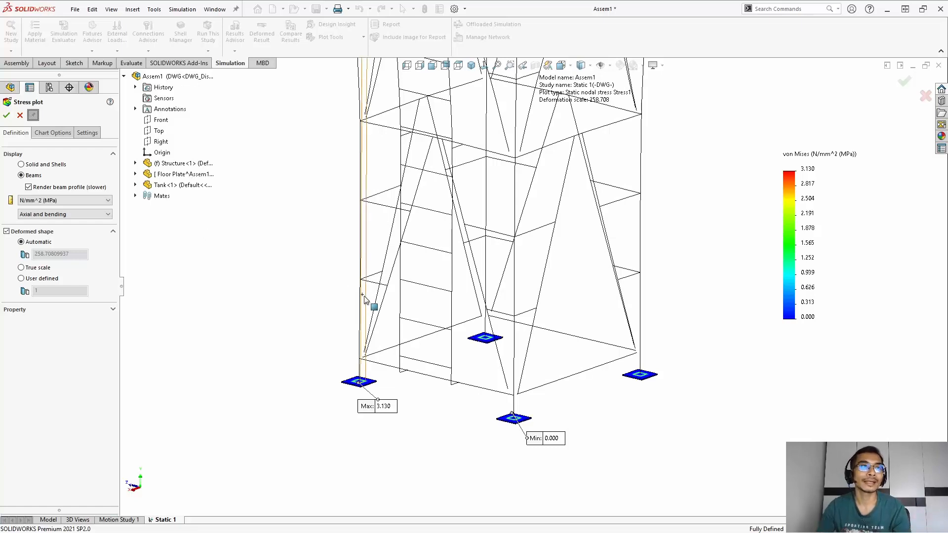
left_click(6, 115)
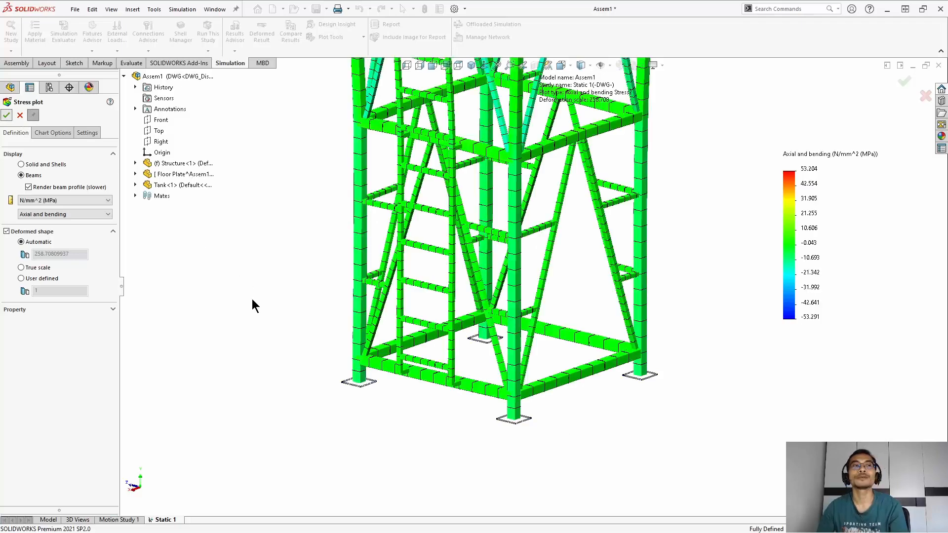
Examine the axial and bending stresses on the whole tower and on the tank support beams near its top.
key("f")
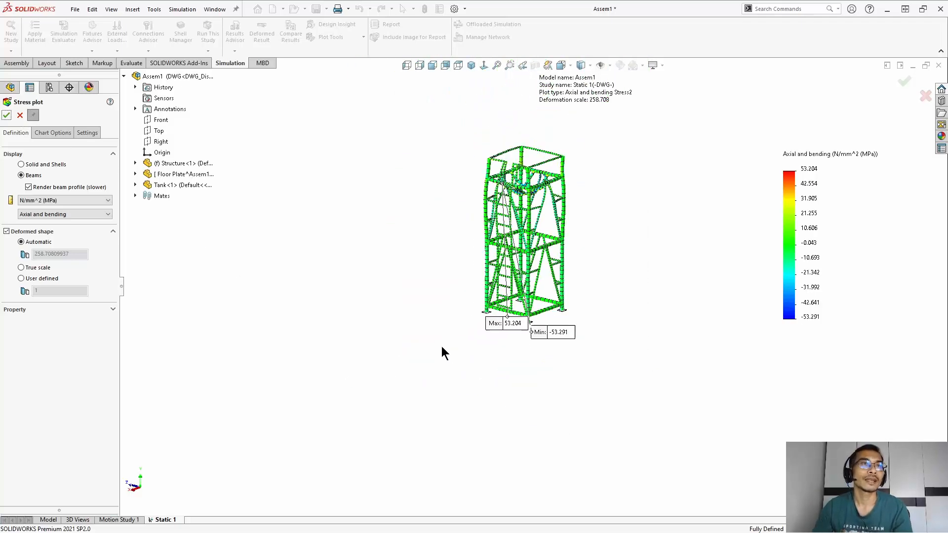
scroll(530, 195, "down", 5)
scroll(528, 190, "down", 2)
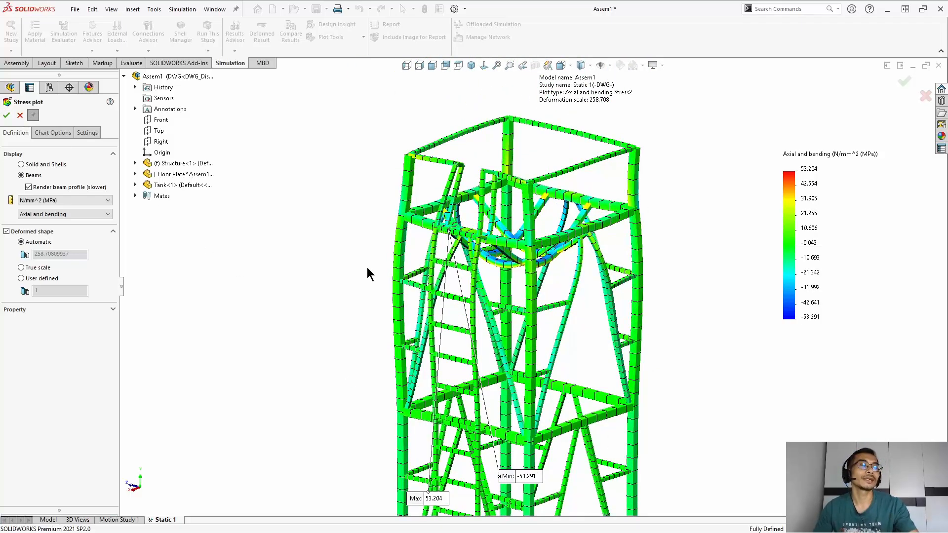
middle_click_drag(367, 267, 362, 265)
middle_click_drag(527, 217, 528, 209)
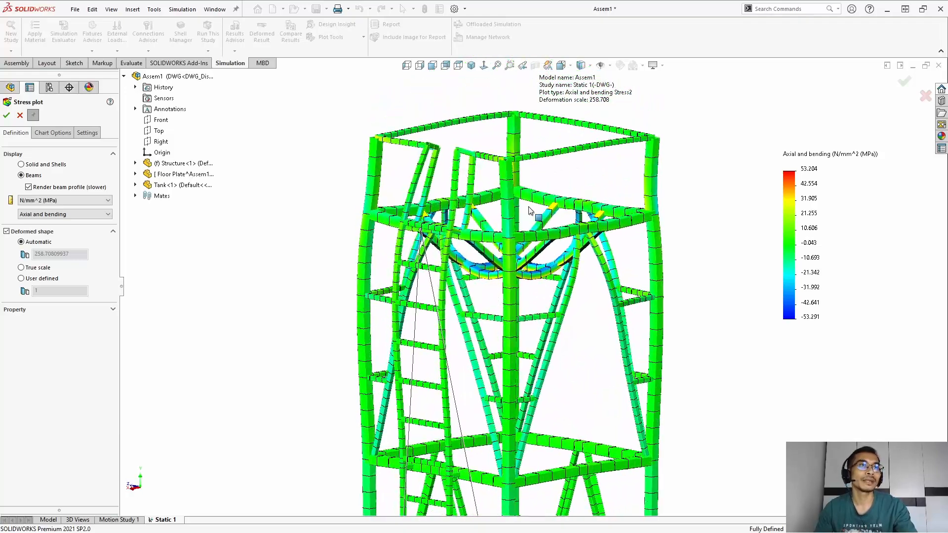
scroll(525, 251, "down", 2)
middle_click_drag(469, 256, 455, 262)
scroll(514, 275, "down", 1)
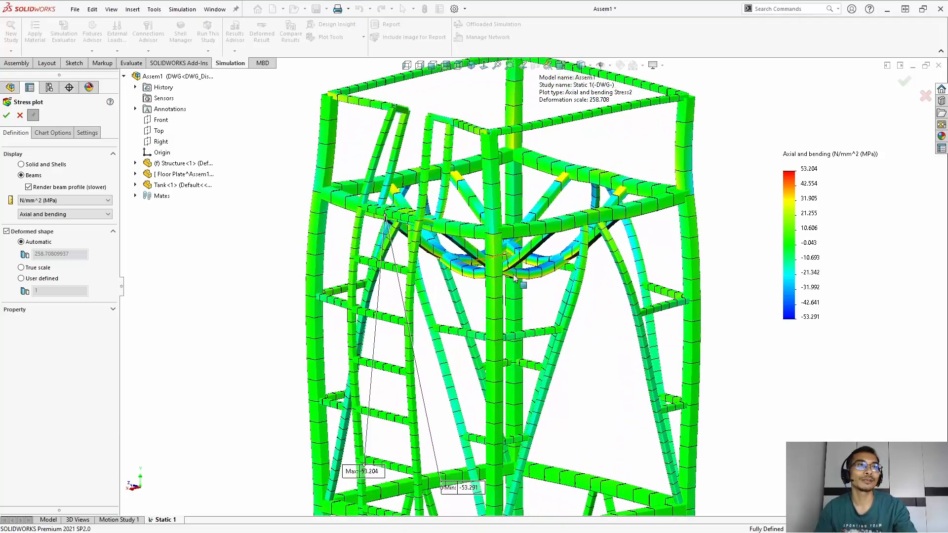
middle_click_drag(527, 265, 527, 266)
middle_click_drag(501, 209, 502, 209)
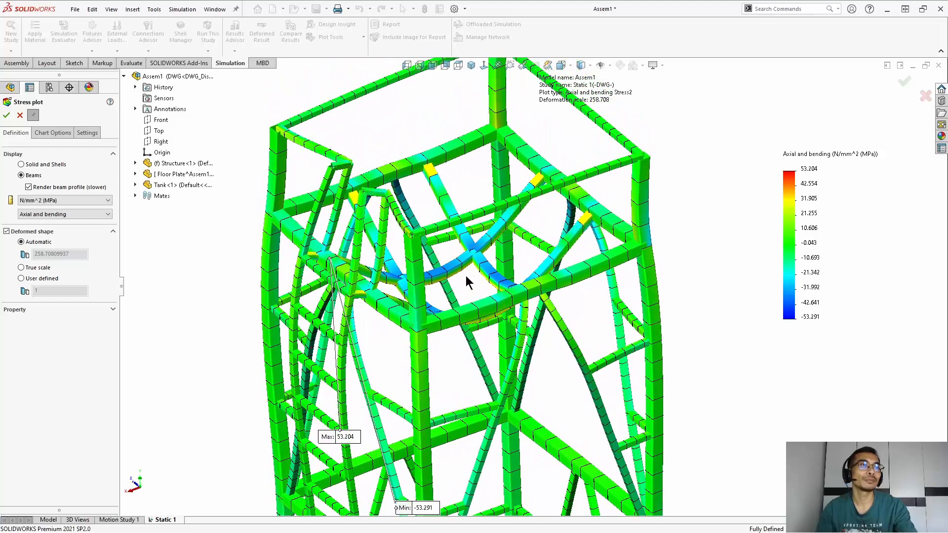
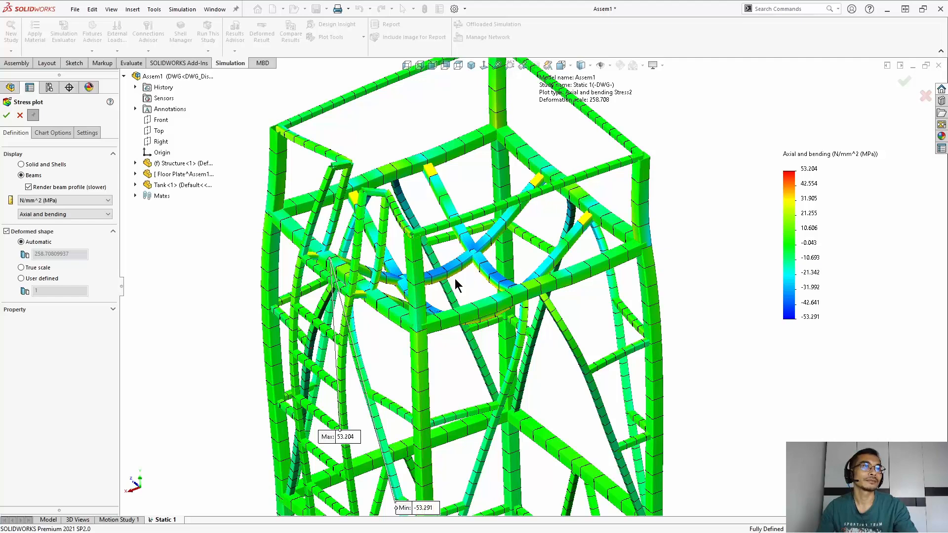
scroll(454, 278, "up", 5)
scroll(490, 251, "down", 6)
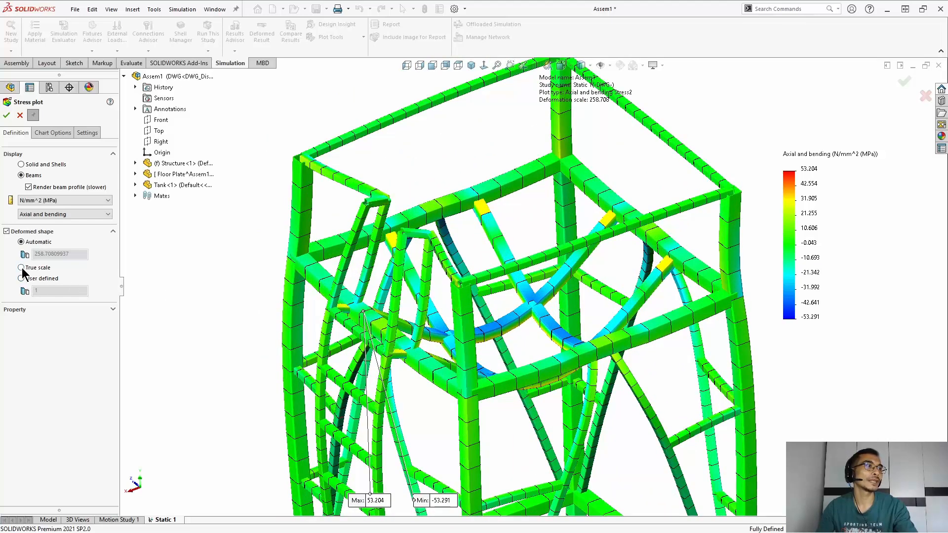
Set the deformed shape to a user-defined scale of 50 and generate the beam stress plot.
left_click(39, 270)
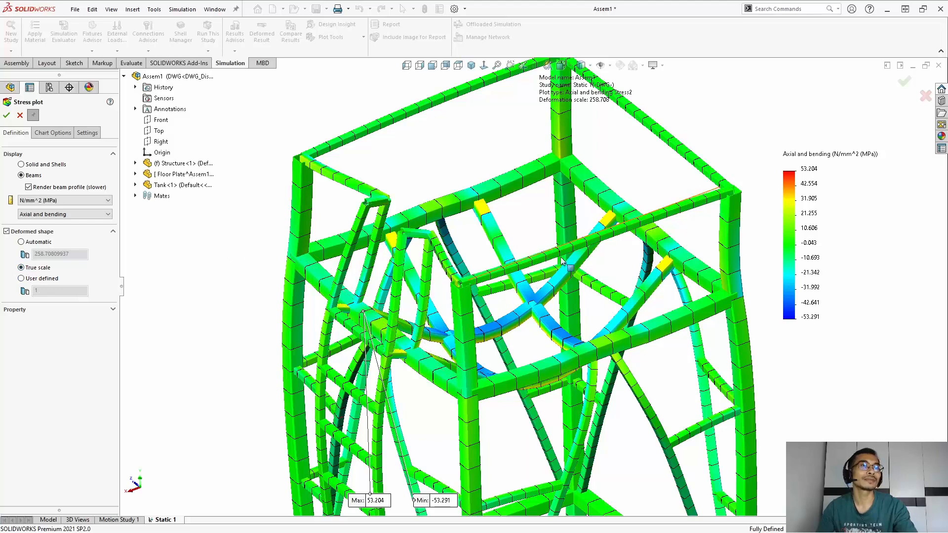
left_click(21, 279)
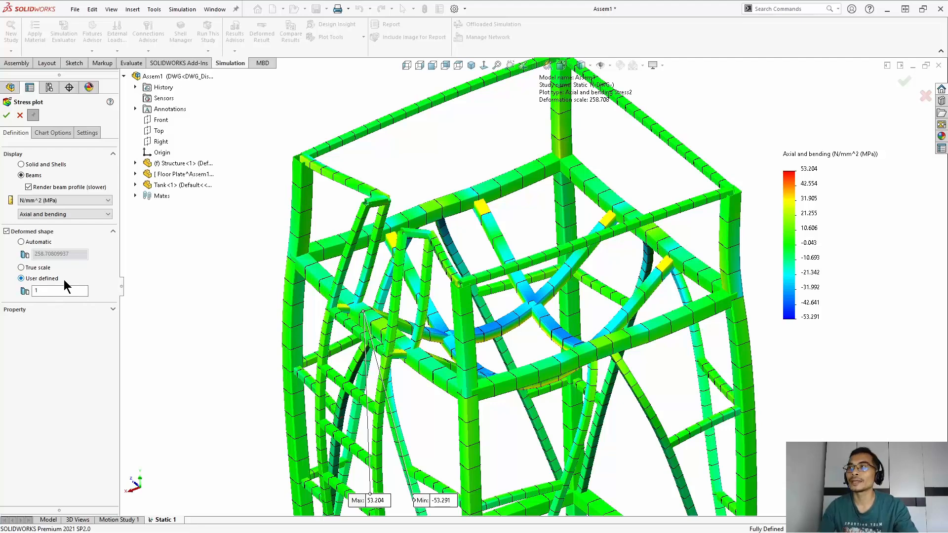
key("Tab")
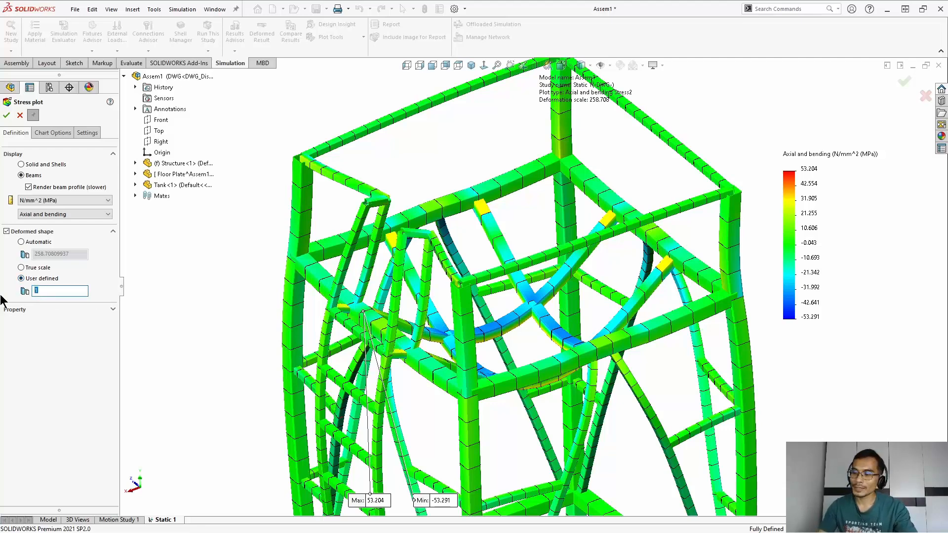
left_click(6, 115)
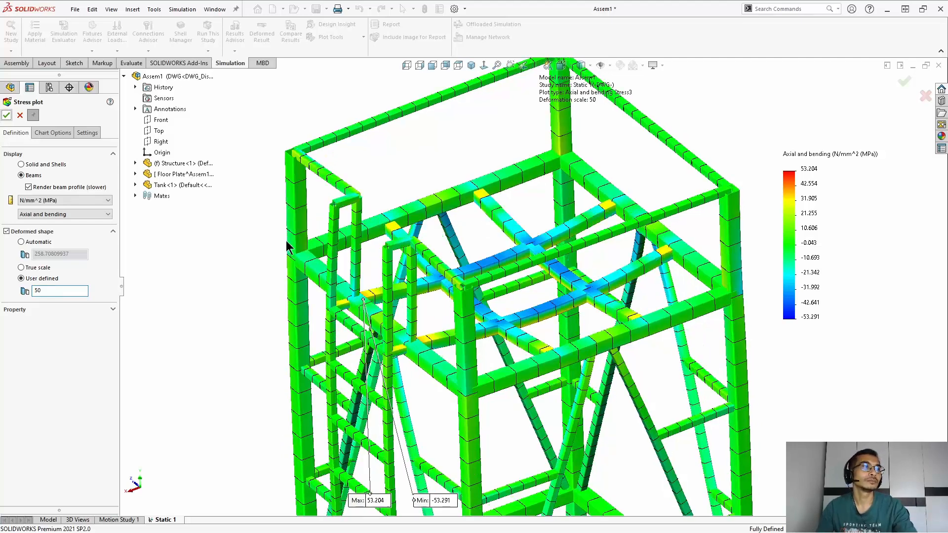
Move the minimum and maximum stress labels beside the tower and inspect the deflection of the tank support beams.
middle_click_drag(344, 249, 336, 236)
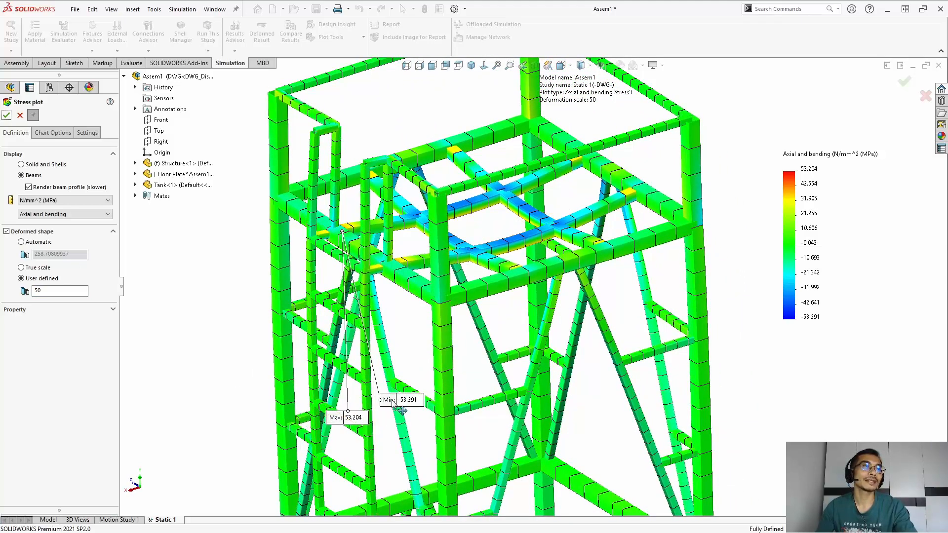
left_click_drag(394, 404, 200, 238)
left_click_drag(346, 419, 257, 346)
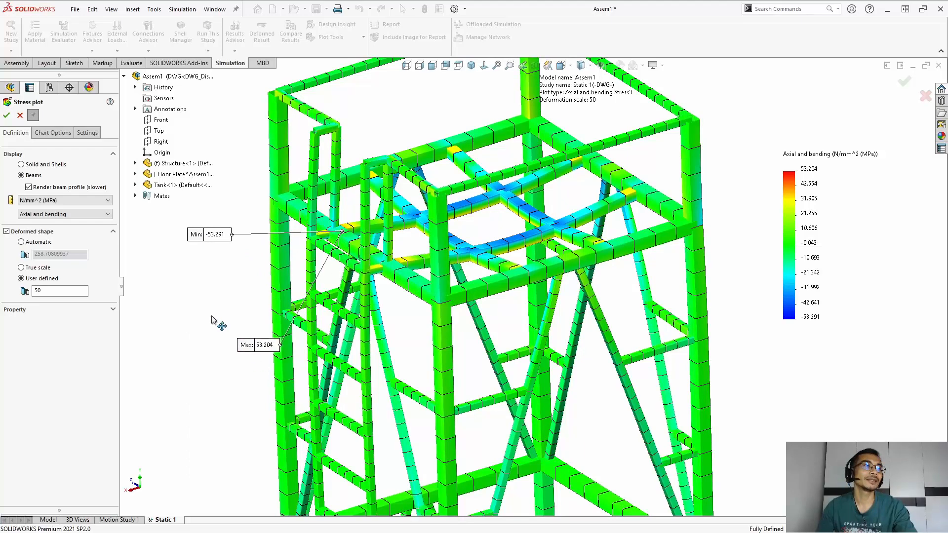
left_click_drag(213, 320, 188, 292)
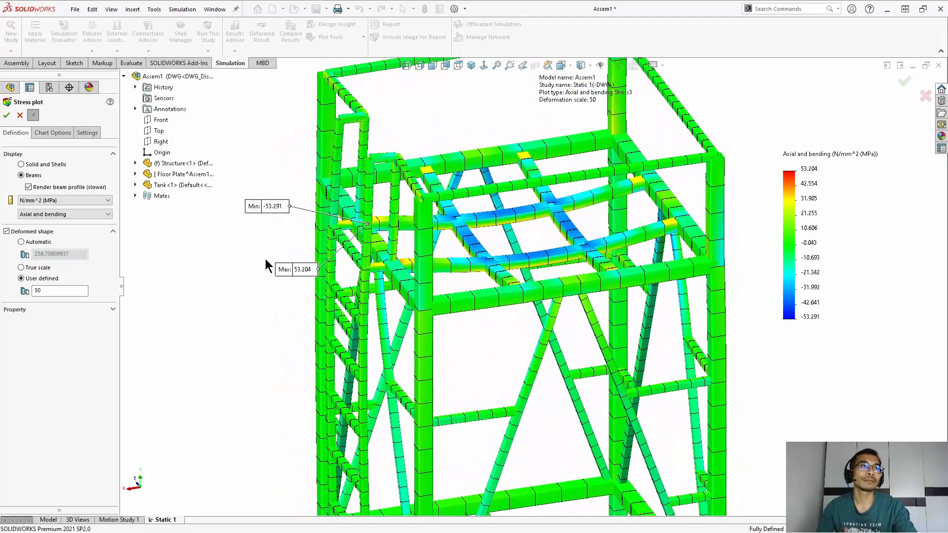
middle_click_drag(265, 259, 243, 238)
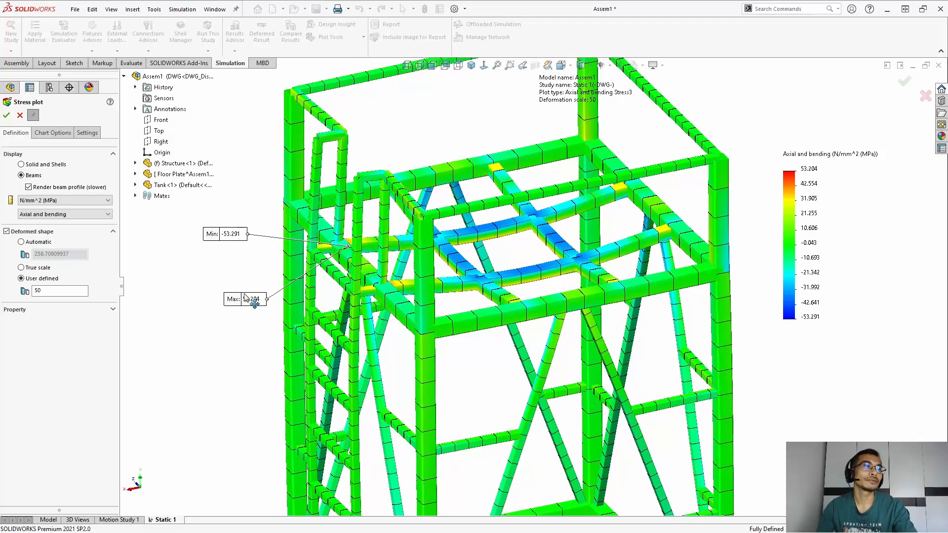
middle_click_drag(245, 298, 405, 327)
middle_click_drag(394, 364, 734, 333)
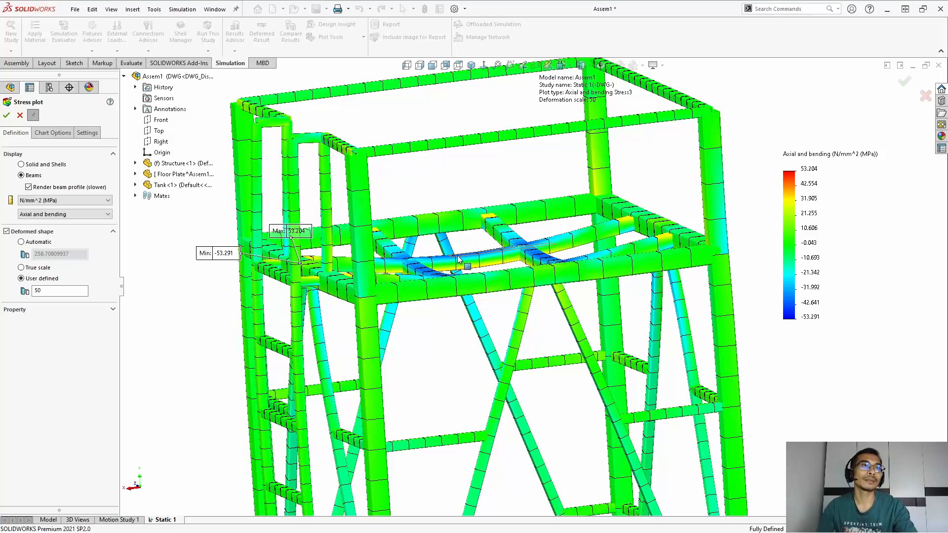
Inspect the axial and bending stress distribution on the tank support beams from below and above against the legend.
middle_click_drag(495, 254, 516, 344)
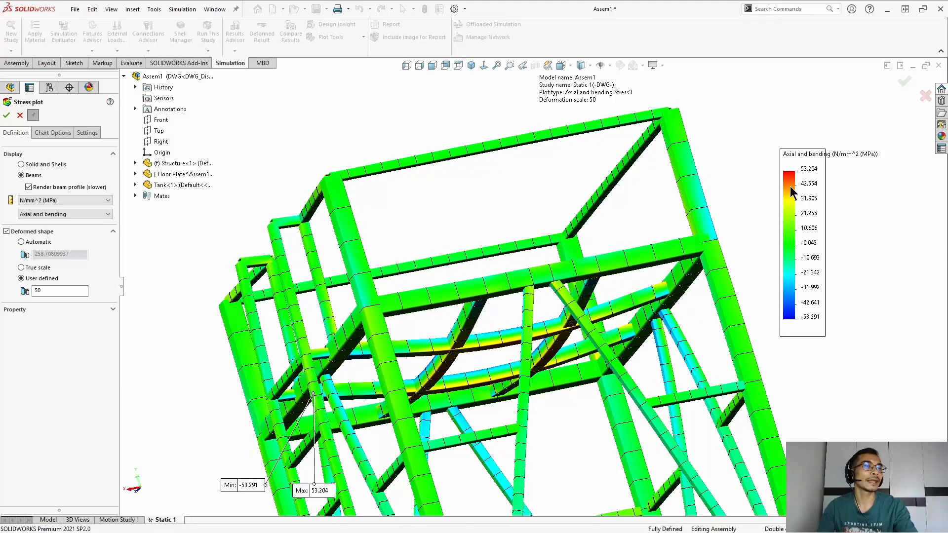
scroll(523, 290, "up", 3)
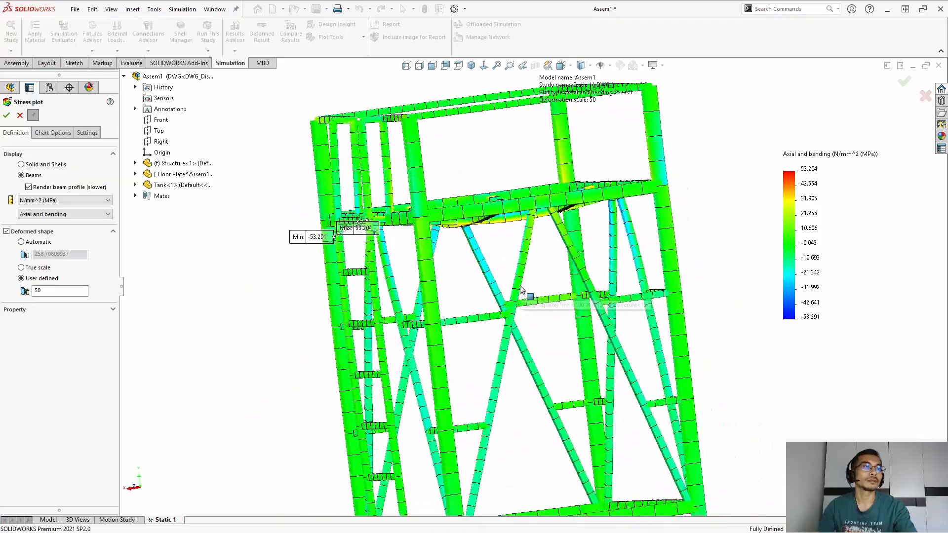
mouse_move(523, 290)
middle_mouse_down()
mouse_move(528, 308)
mouse_move(524, 298)
middle_mouse_up()
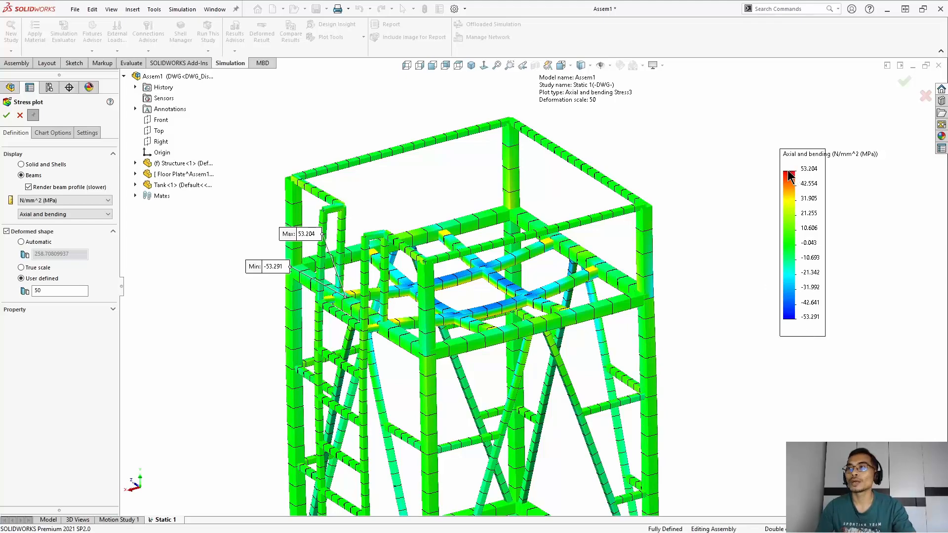
scroll(705, 176, "up", 1)
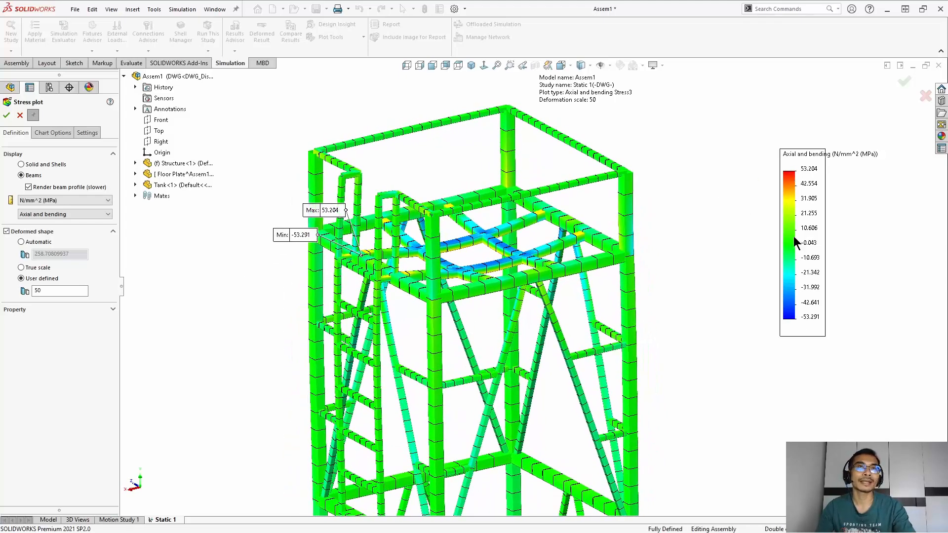
scroll(359, 237, "down", 2)
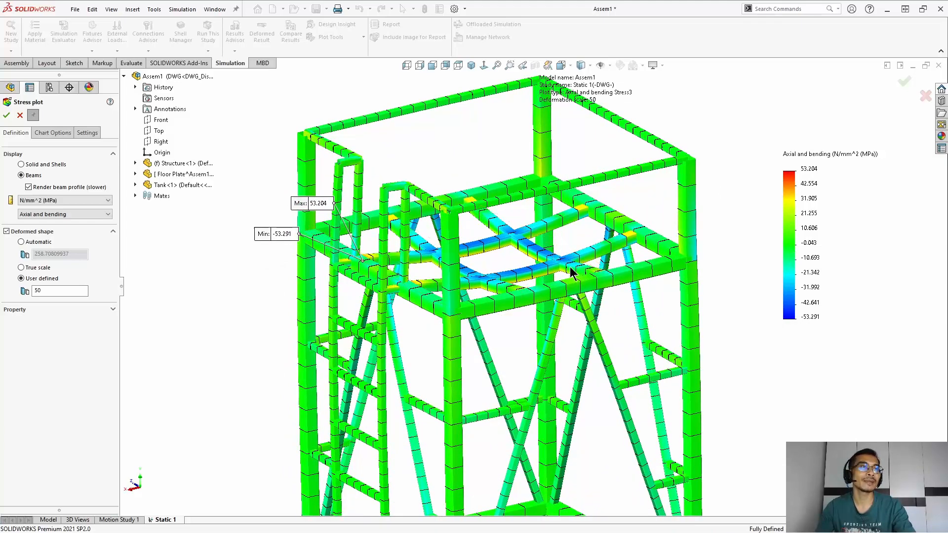
left_click(58, 133)
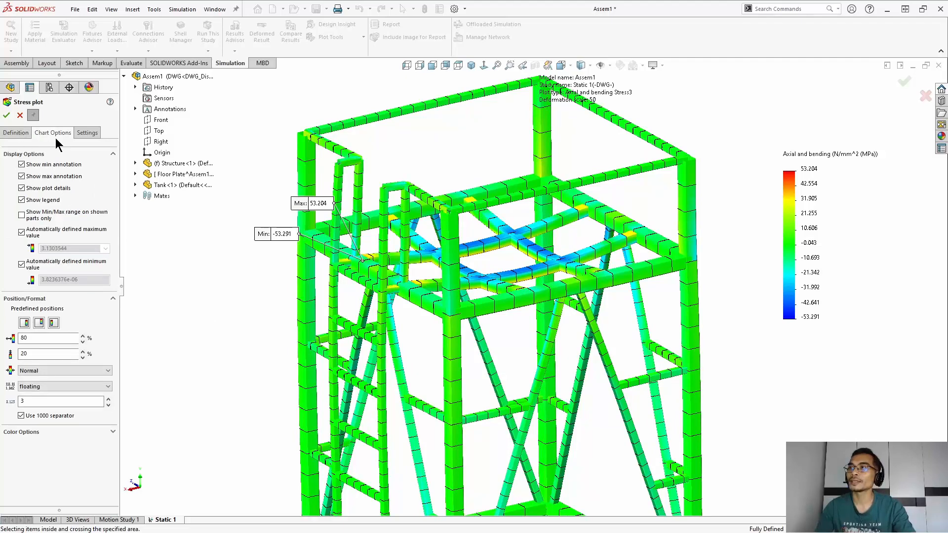
left_click(22, 232)
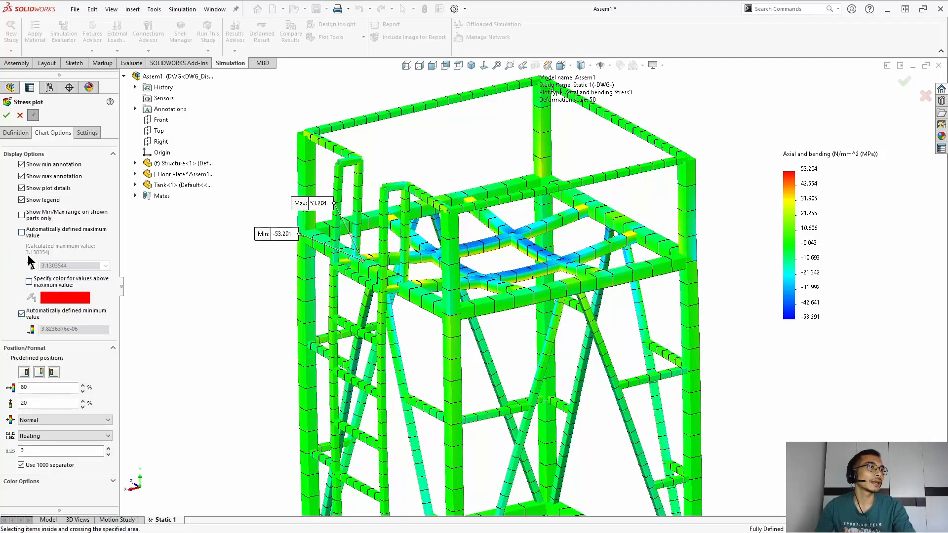
left_click(22, 314)
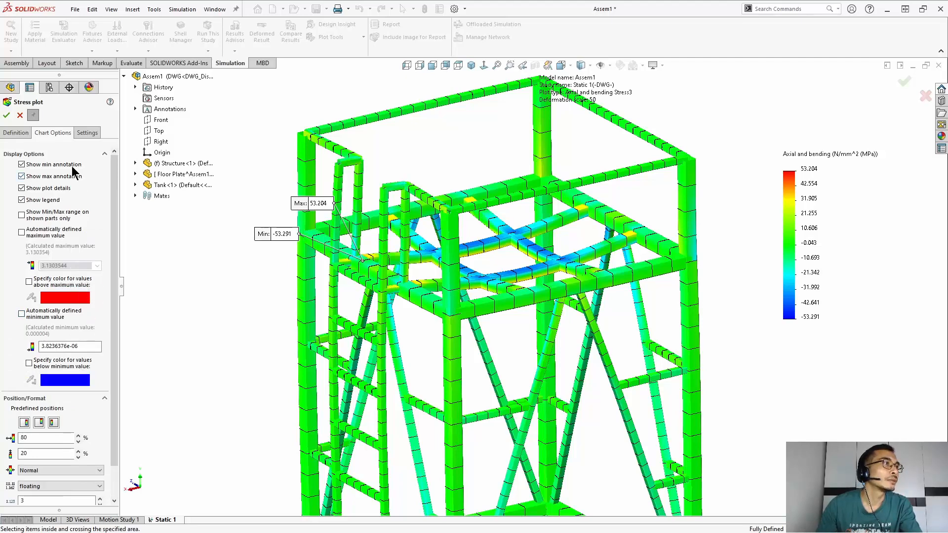
left_click(86, 133)
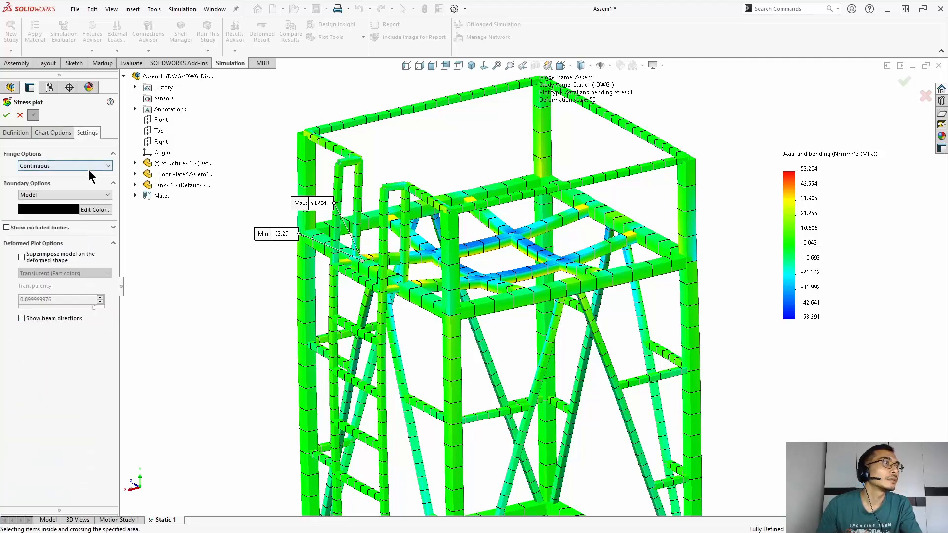
left_click(50, 132)
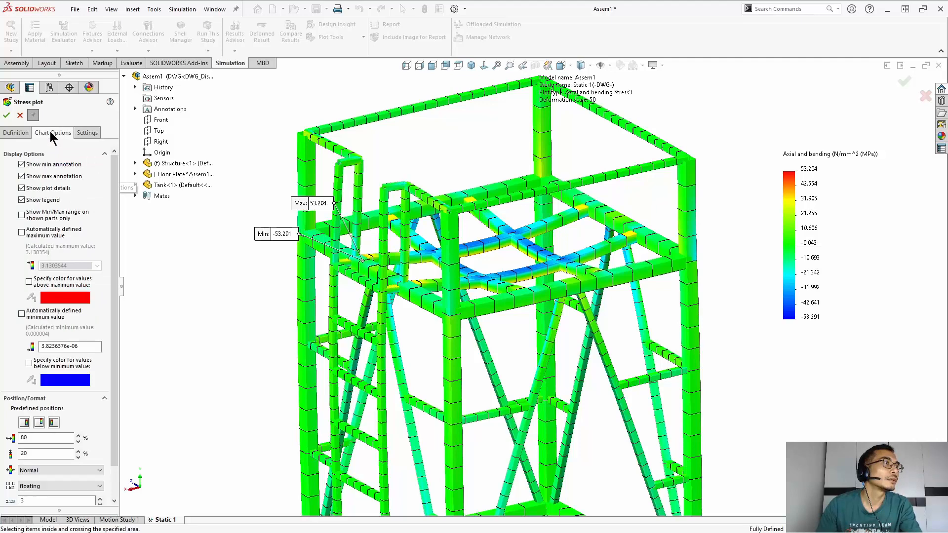
left_click(19, 116)
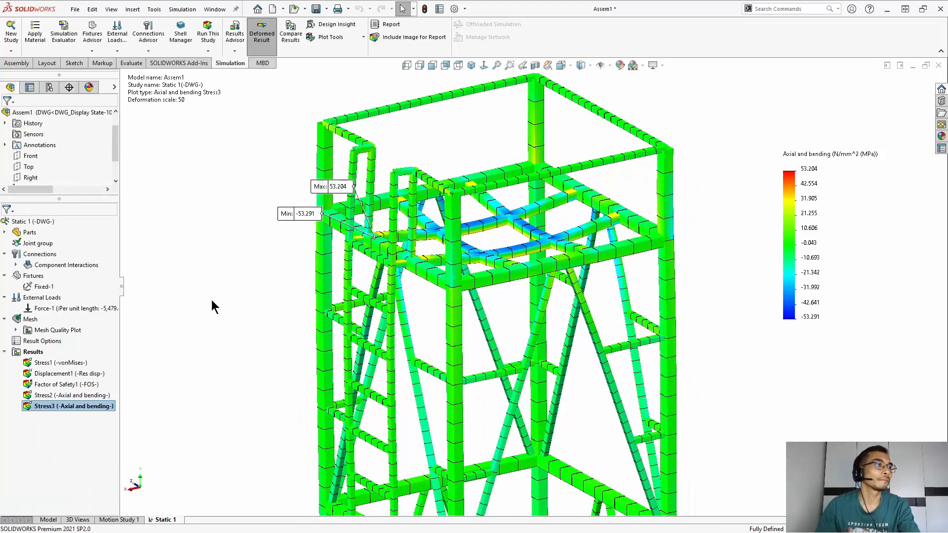
Edit the Stress3 axial and bending plot to use manual legend limits, with a maximum of 30 and a minimum of -30.
left_click(69, 432)
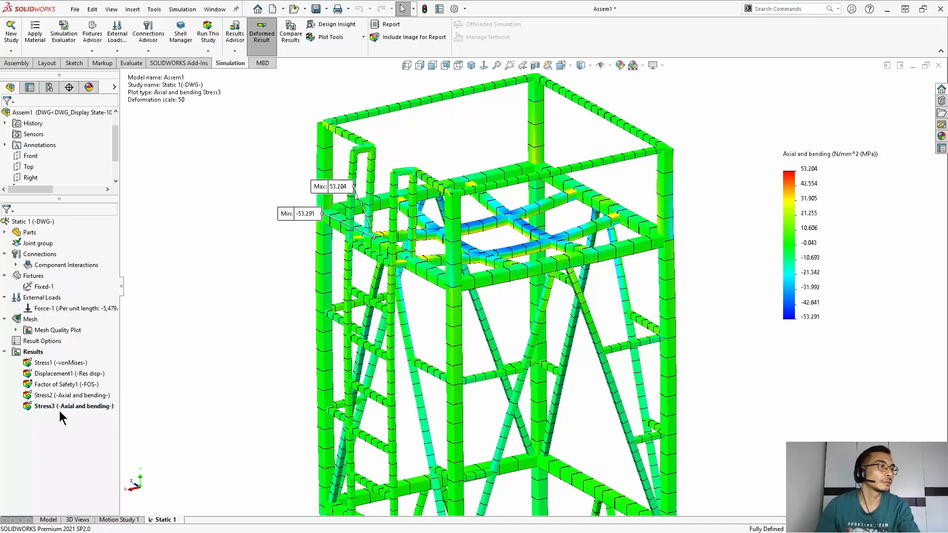
left_click(56, 395)
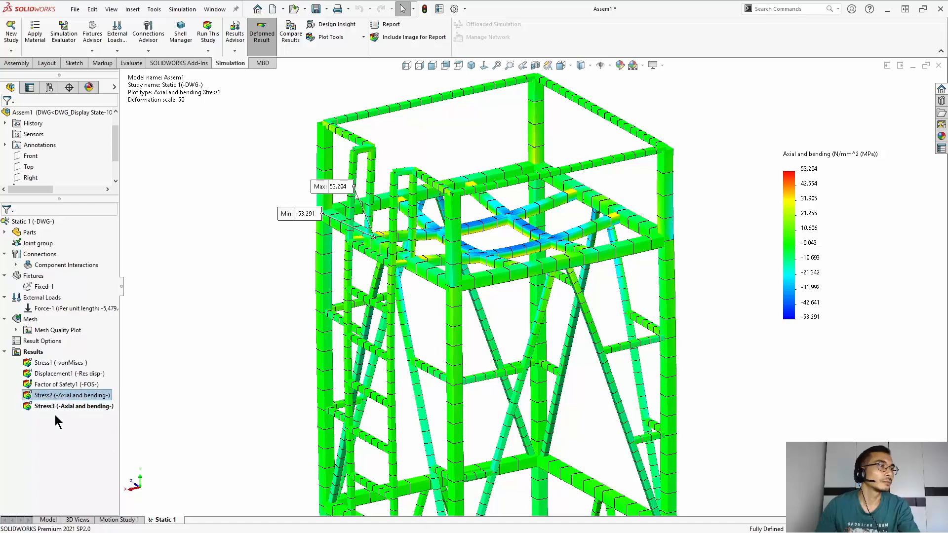
left_click(52, 404)
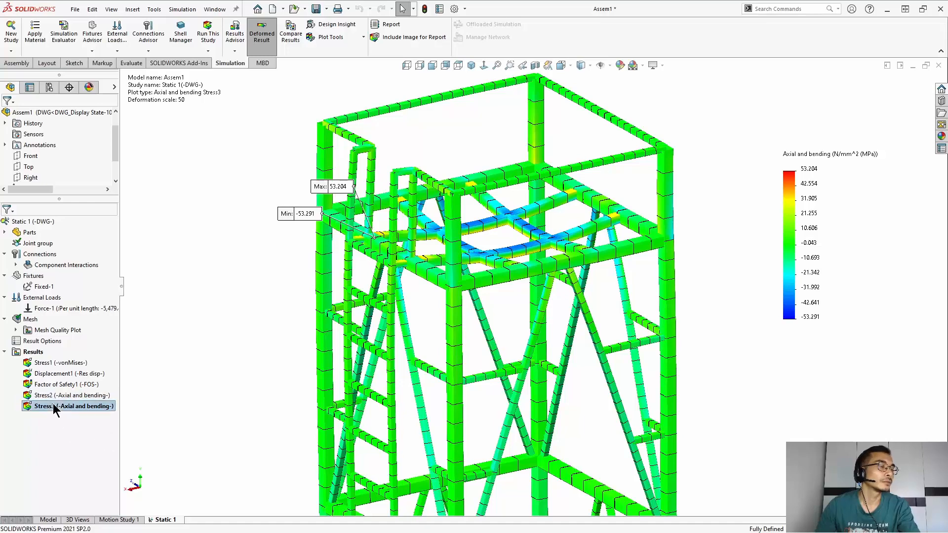
right_click(79, 412)
left_click(98, 242)
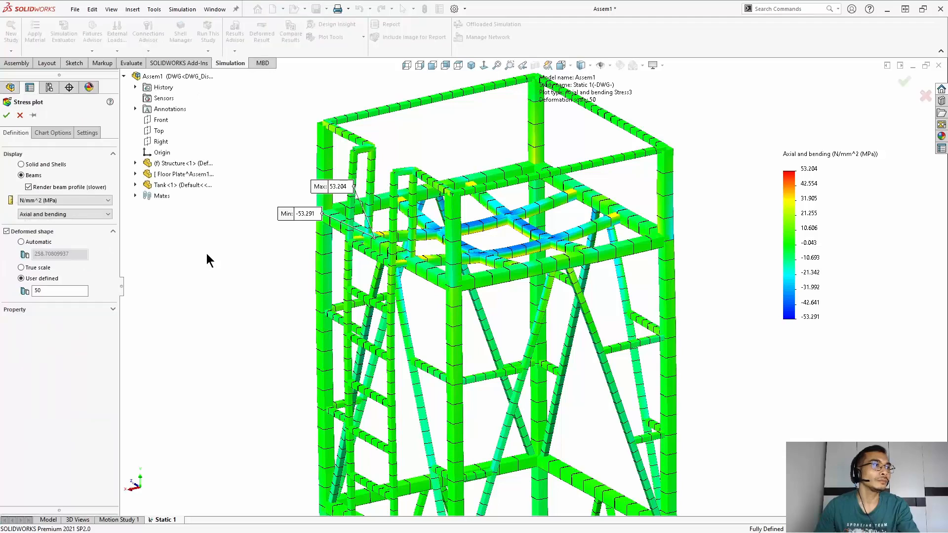
left_click(51, 132)
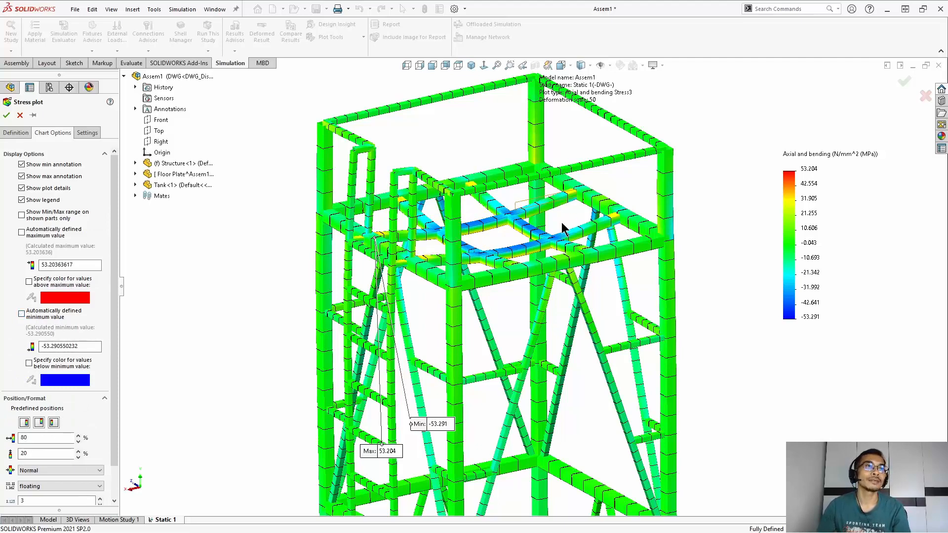
left_click_drag(84, 267, 5, 269)
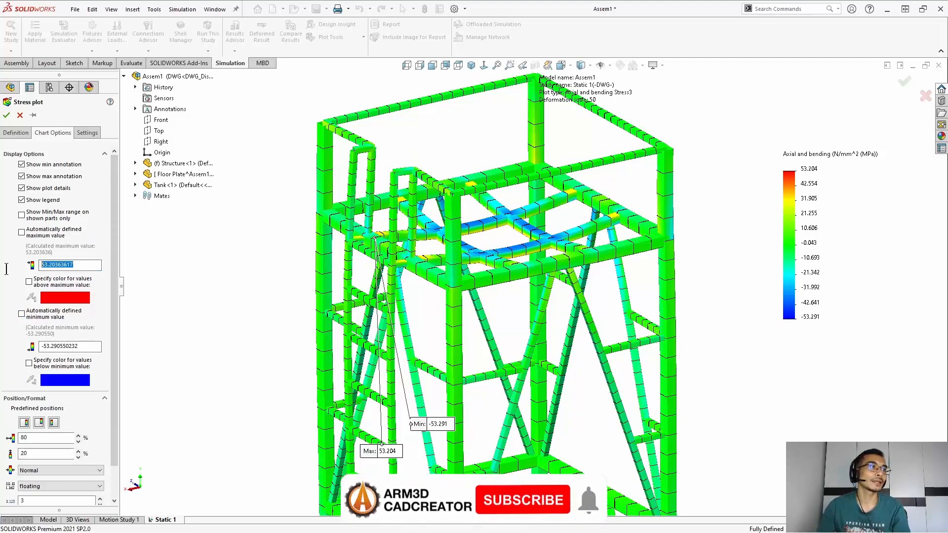
type("30")
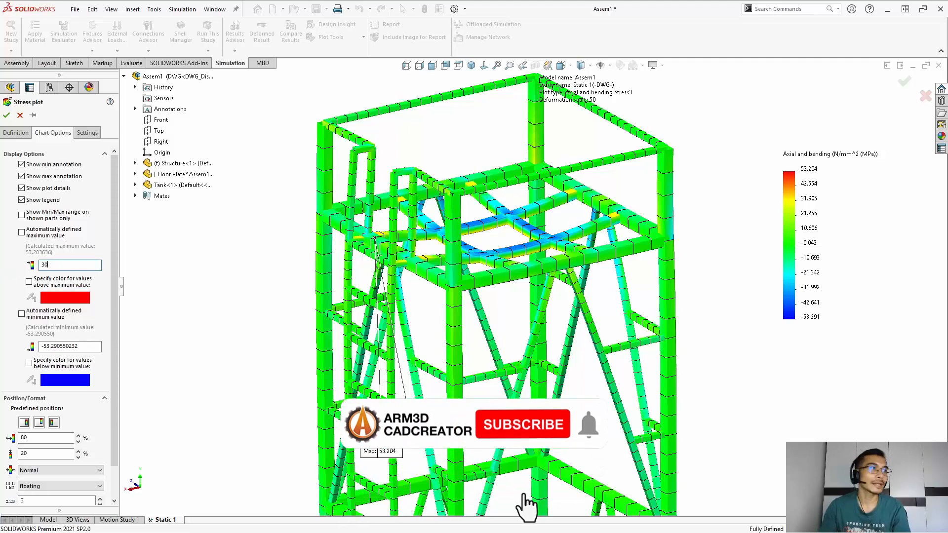
double_click(96, 349)
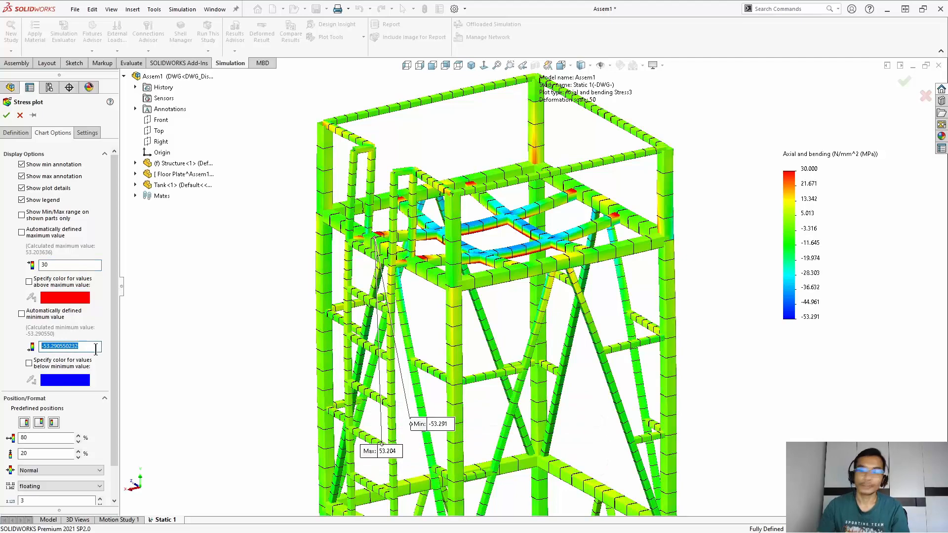
type("-30")
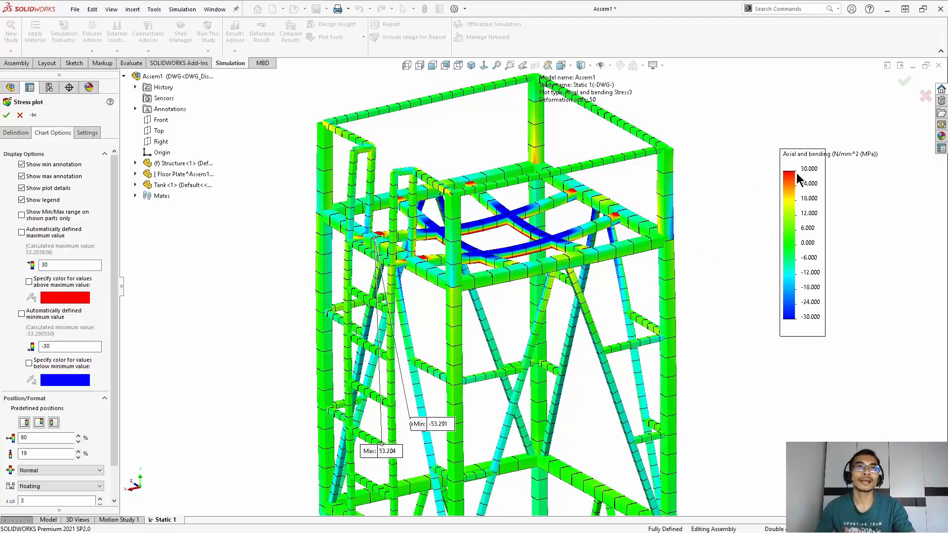
Move the maximum and minimum stress labels to the empty area beside the tower's ladder and accept the stress plot settings.
mouse_move(507, 203)
middle_mouse_down()
mouse_move(558, 245)
mouse_move(542, 243)
middle_mouse_up()
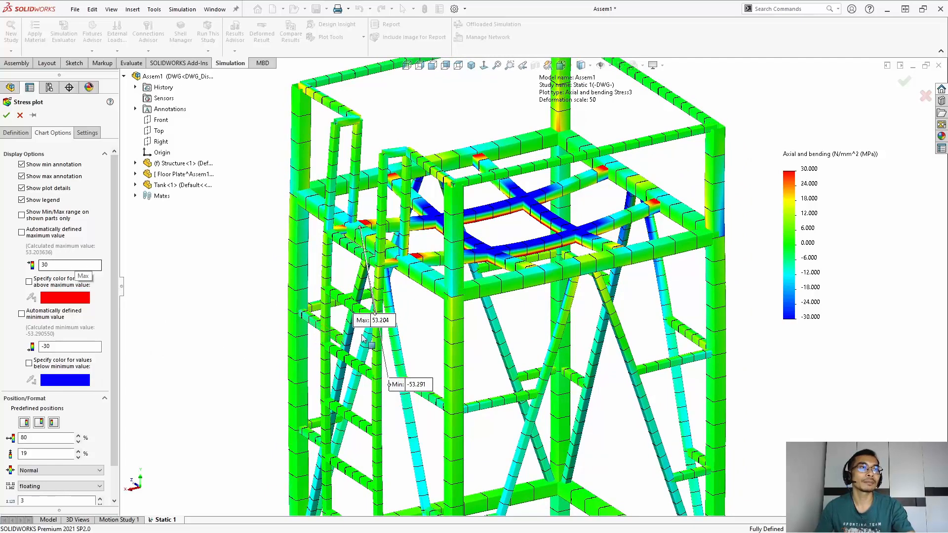
left_click_drag(370, 321, 217, 222)
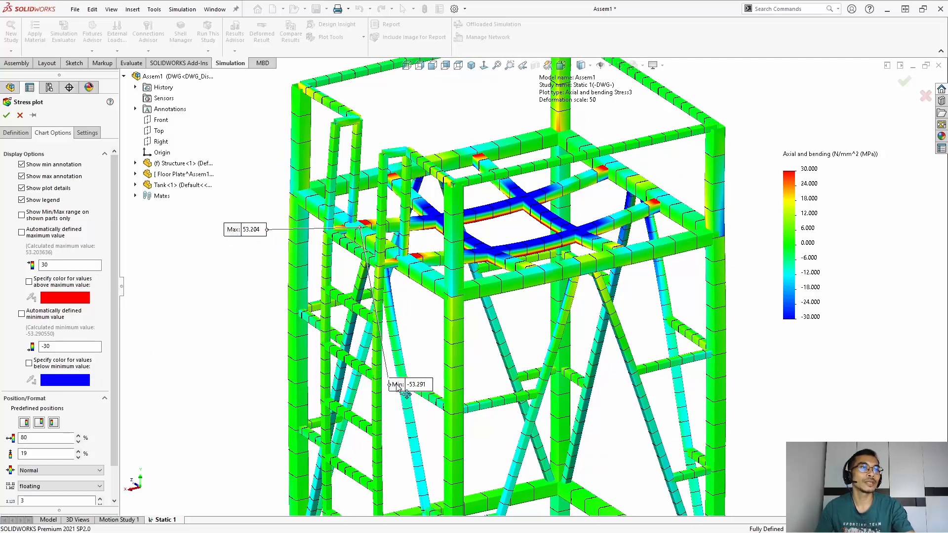
left_click_drag(397, 384, 239, 290)
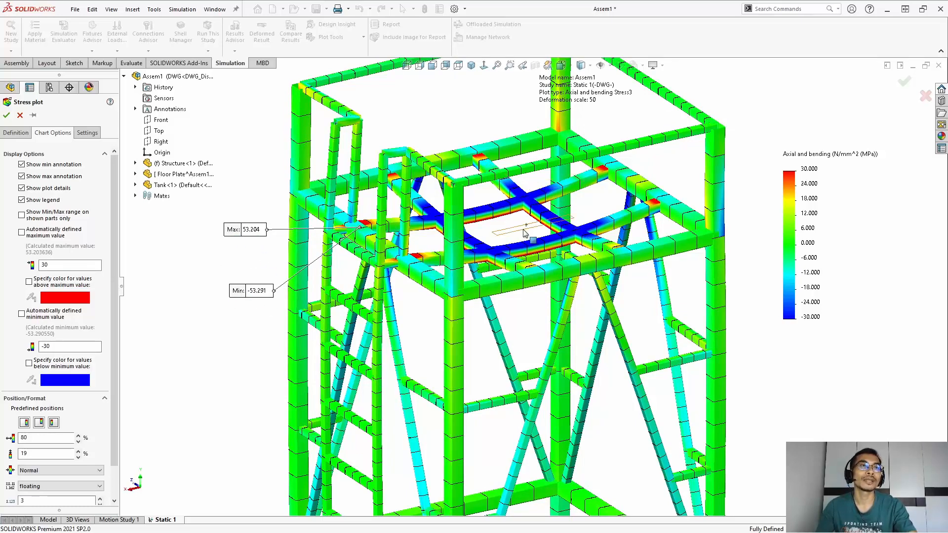
middle_click_drag(529, 223, 535, 227)
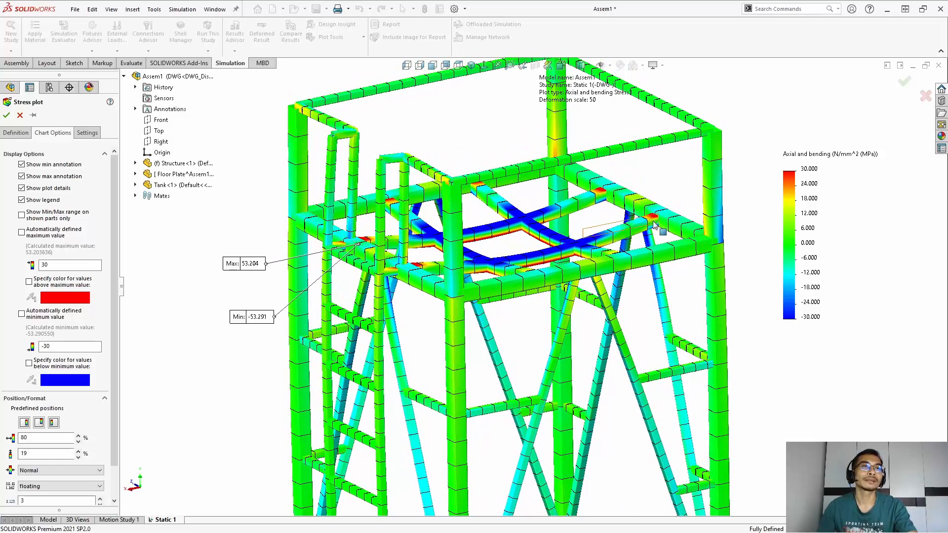
middle_click_drag(603, 261, 658, 258)
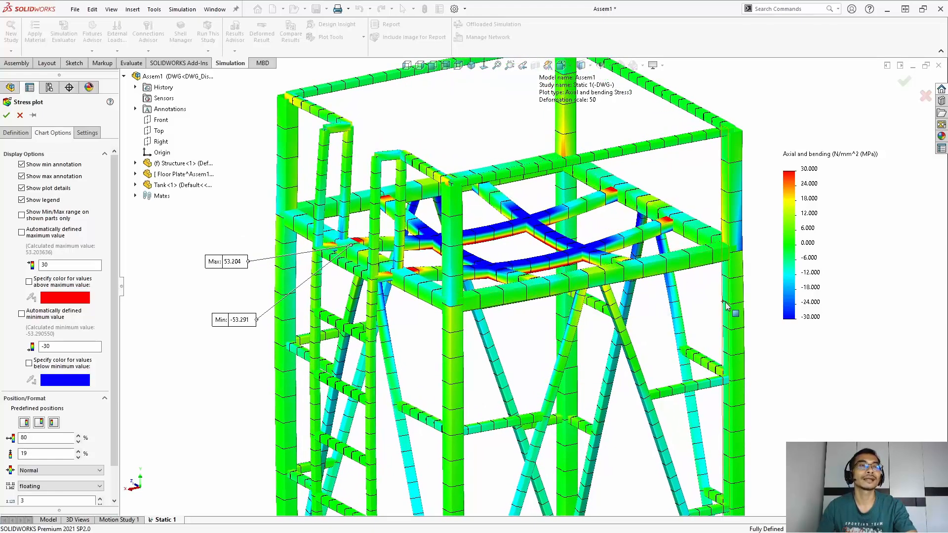
scroll(722, 306, "up", 3)
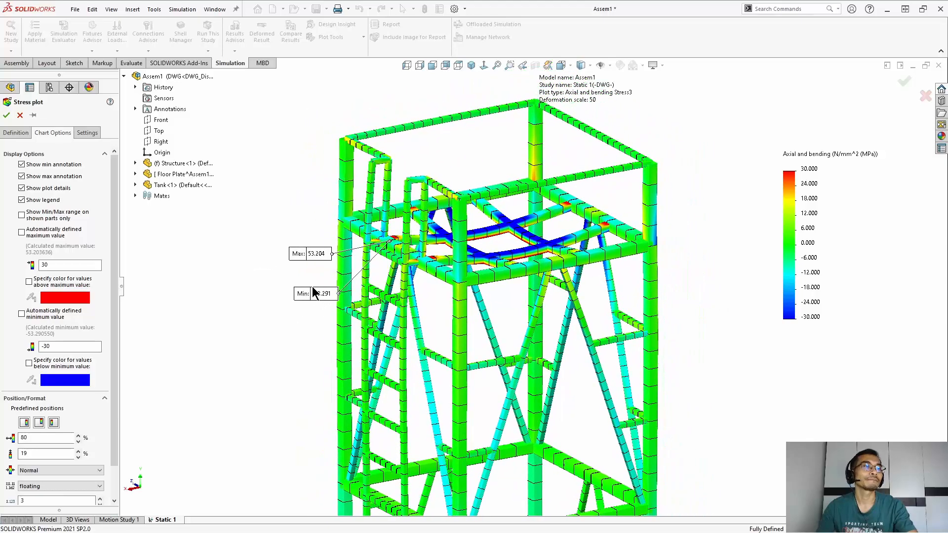
left_click(162, 257)
left_click(7, 116)
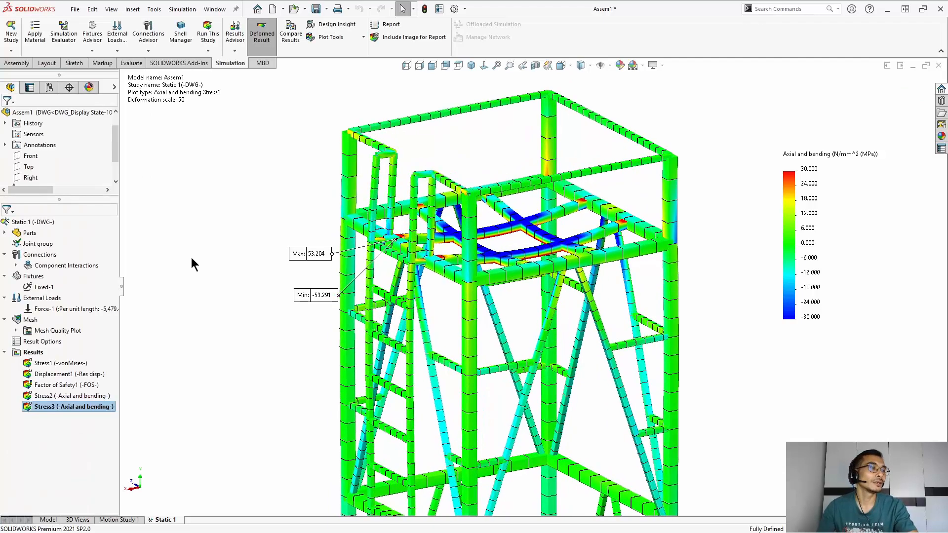
Delete the redundant Stress2 axial and bending plot from the study results.
right_click(60, 396)
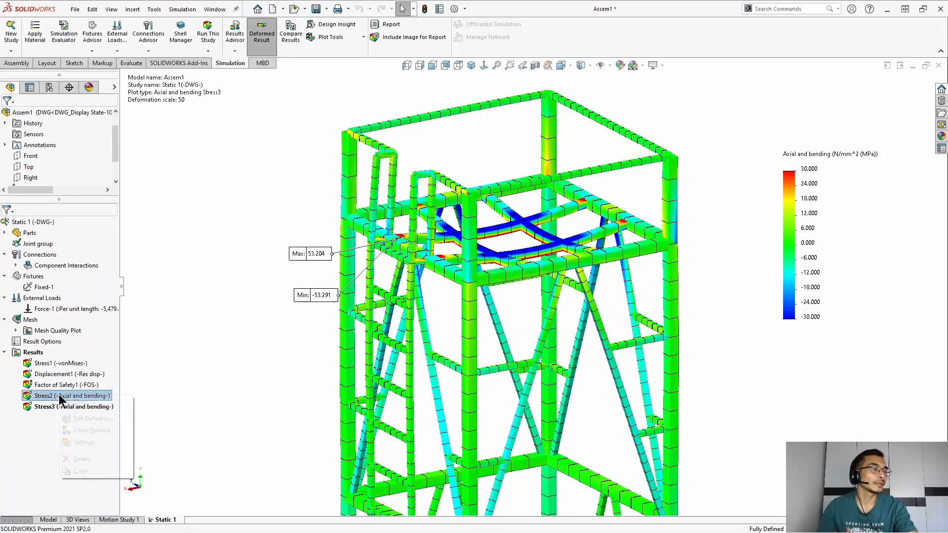
left_click(84, 459)
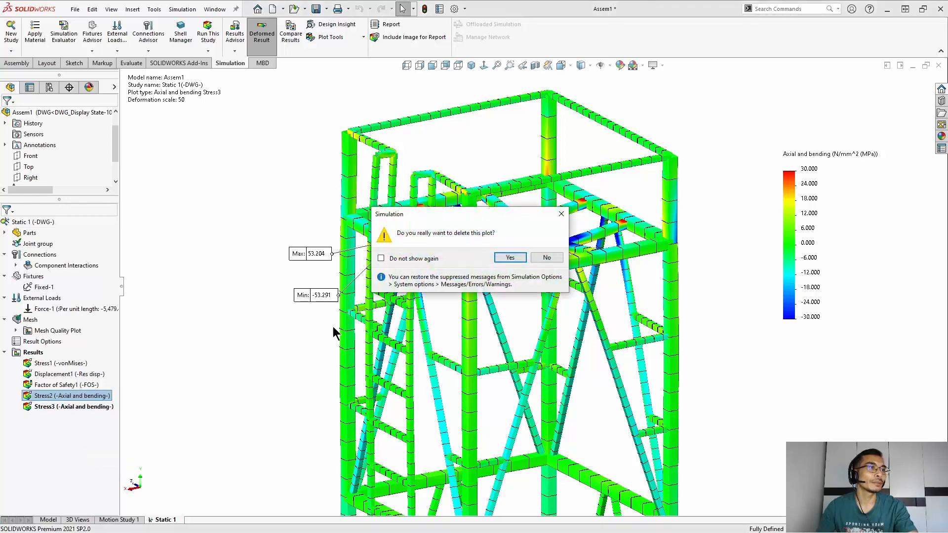
left_click(509, 257)
scroll(264, 220, "up", 2)
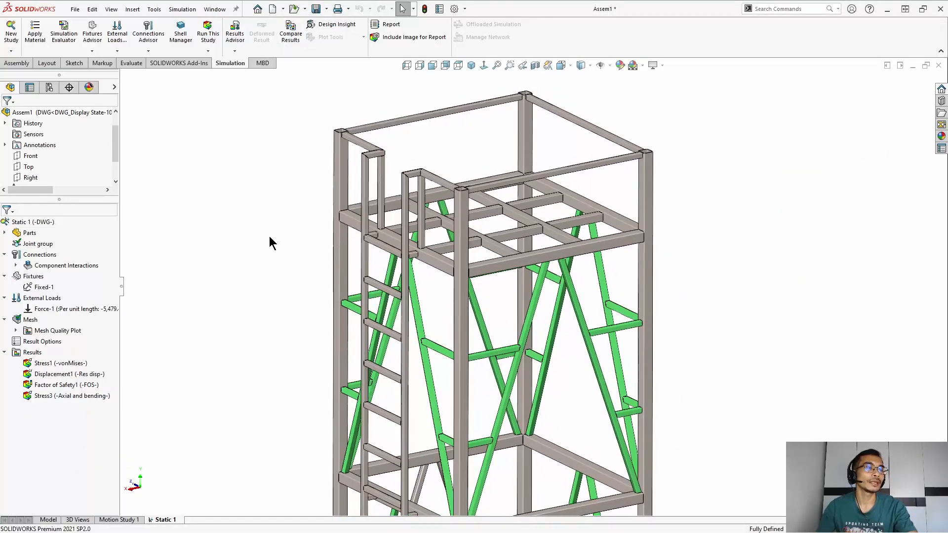
scroll(52, 281, "down", 1)
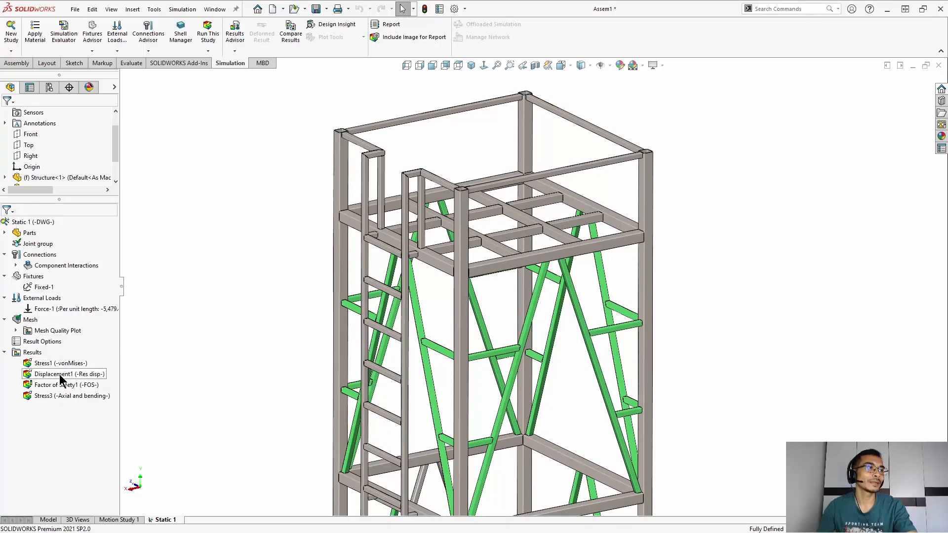
Show the Displacement1 plot and edit its definition to use a user-defined deformation scale of 50.
double_click(60, 375)
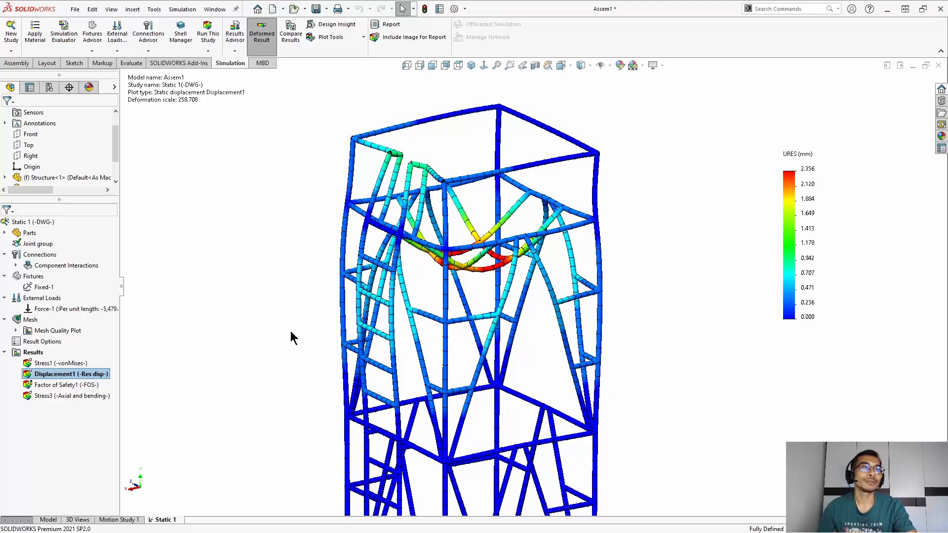
scroll(290, 332, "down", 2)
scroll(289, 330, "down", 1)
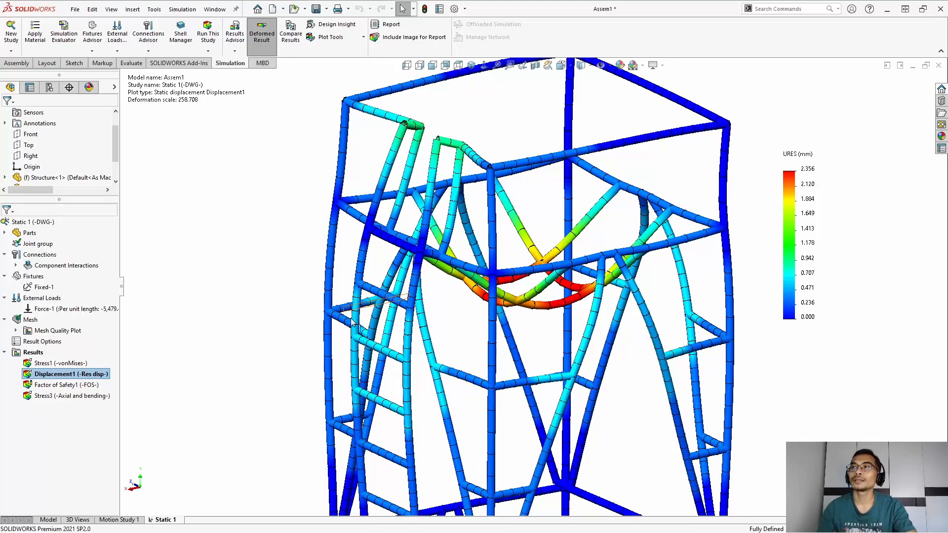
scroll(264, 313, "up", 3)
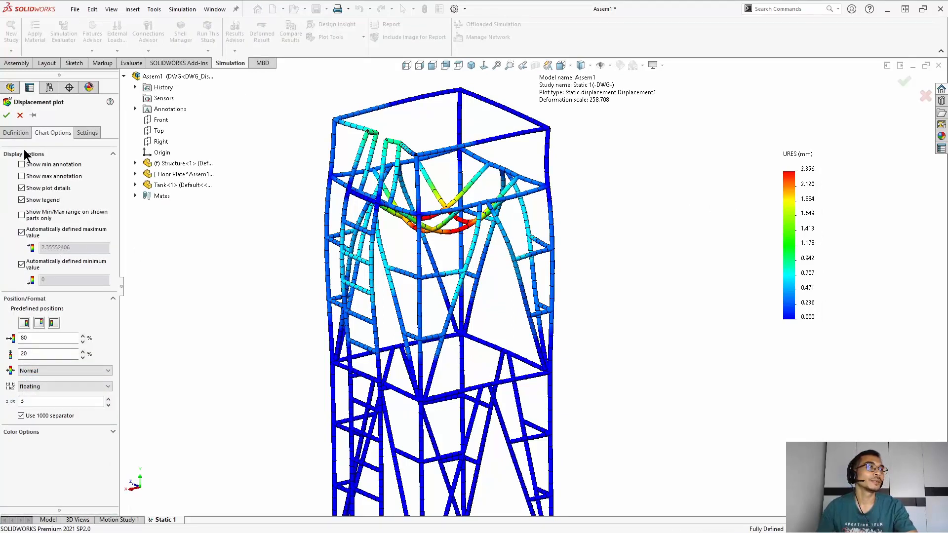
left_click(15, 132)
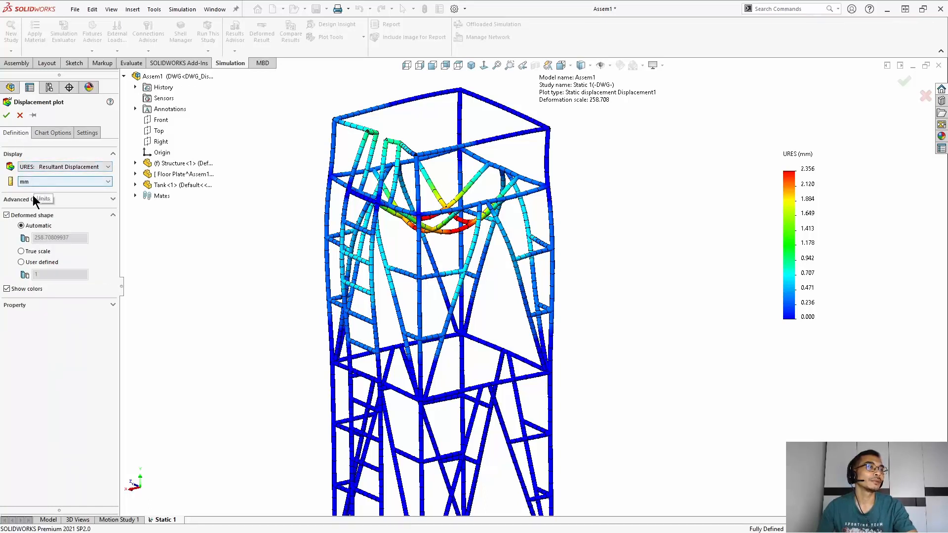
left_click(32, 200)
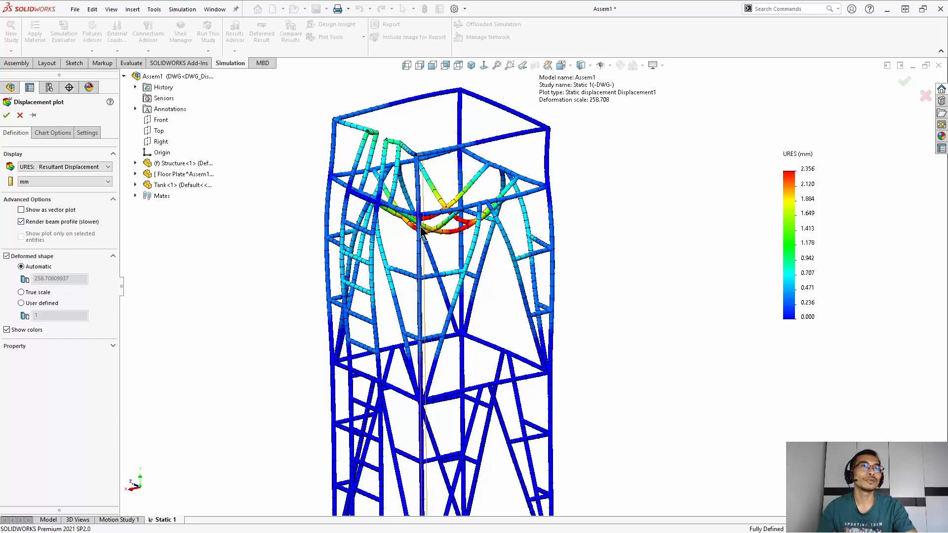
left_click(21, 304)
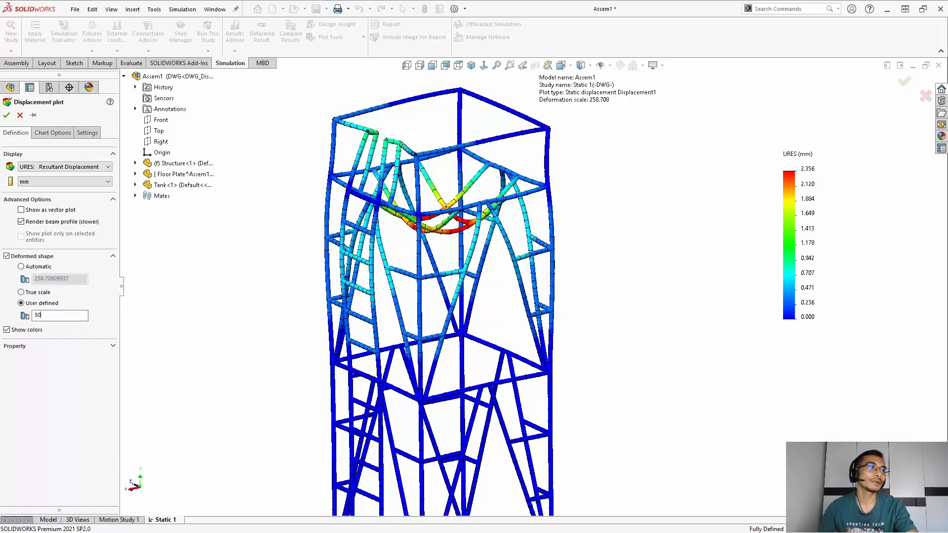
Turn on the minimum and maximum annotations for the displacement plot and apply the settings.
left_click(45, 131)
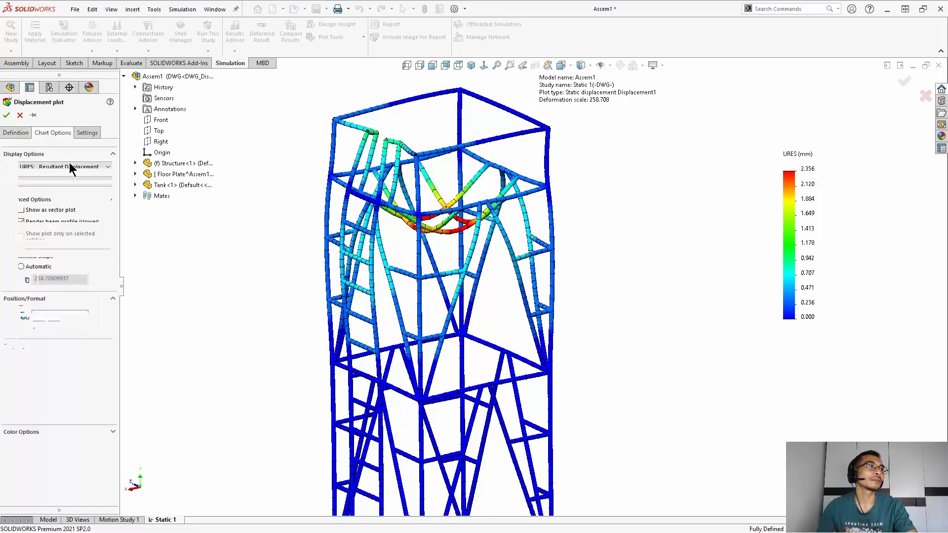
left_click(21, 175)
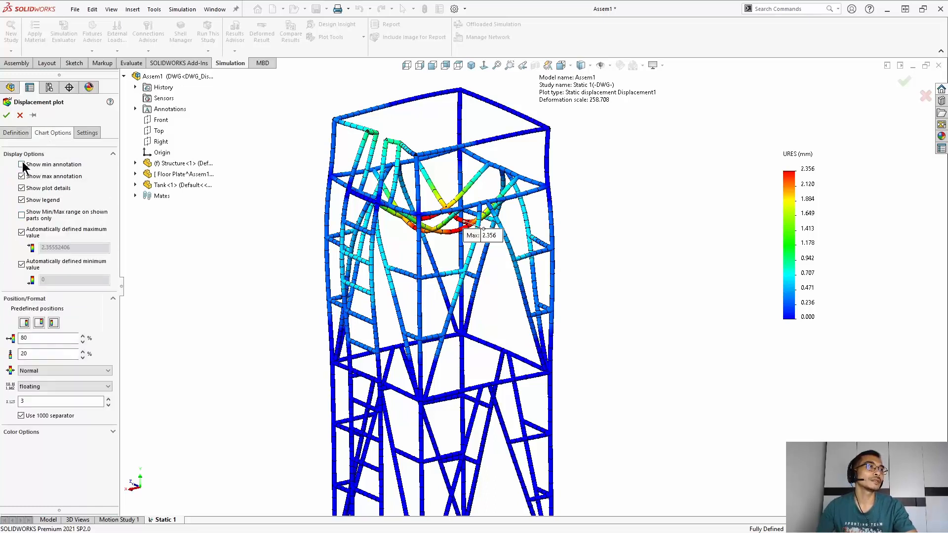
left_click(22, 164)
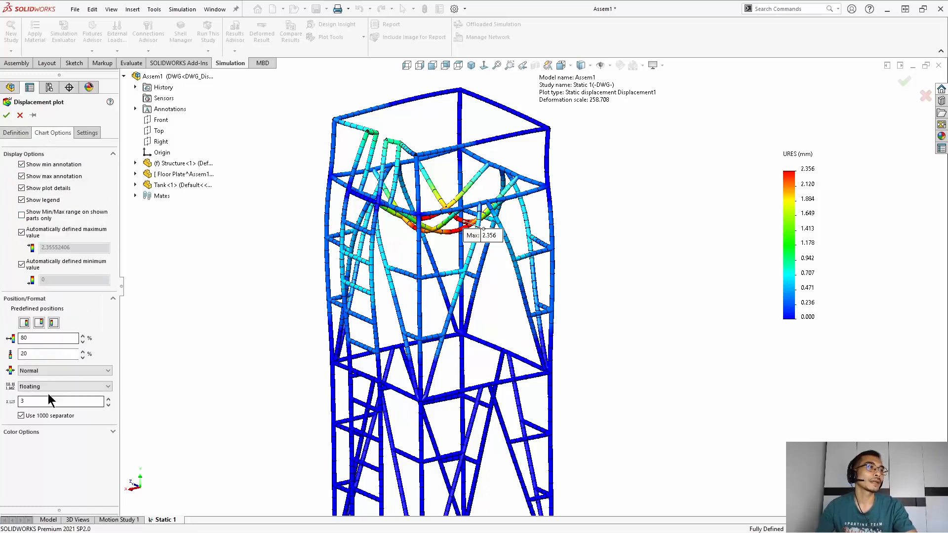
left_click(83, 133)
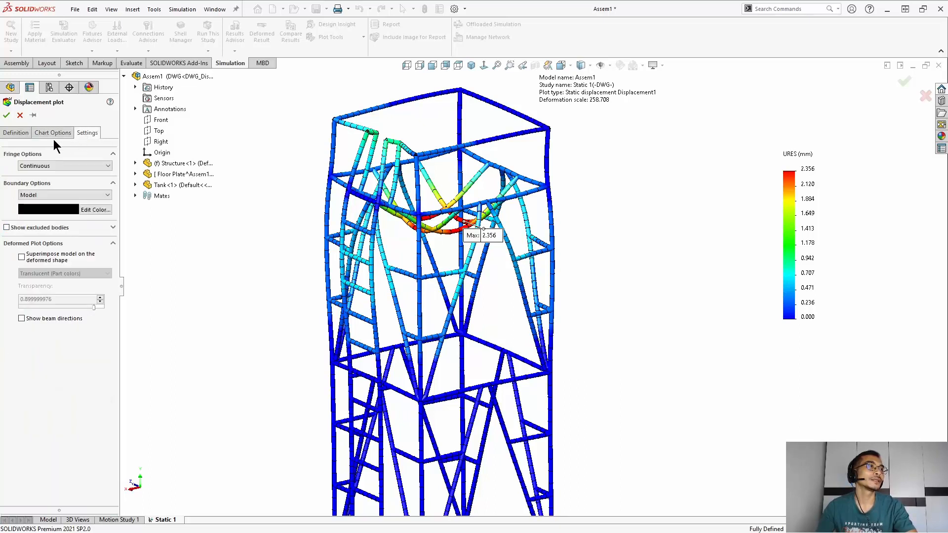
left_click(21, 134)
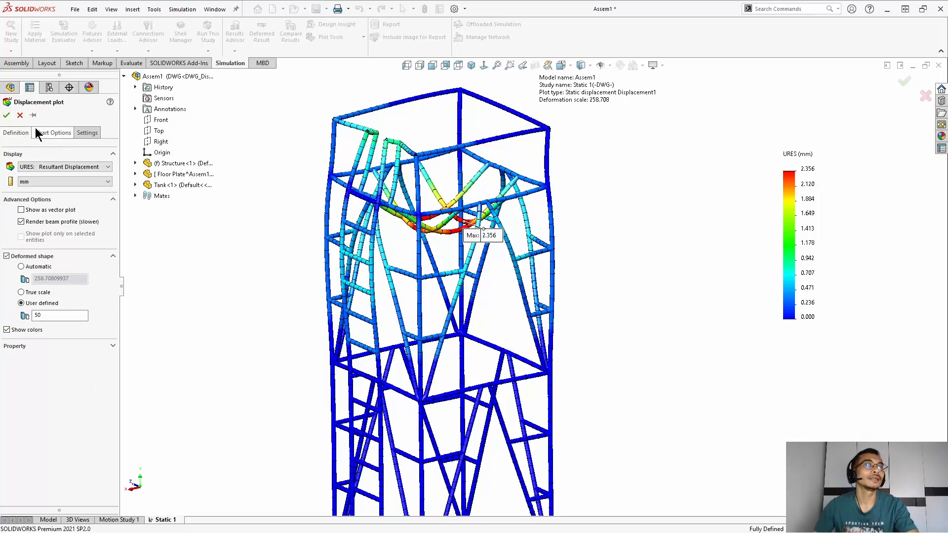
left_click(7, 115)
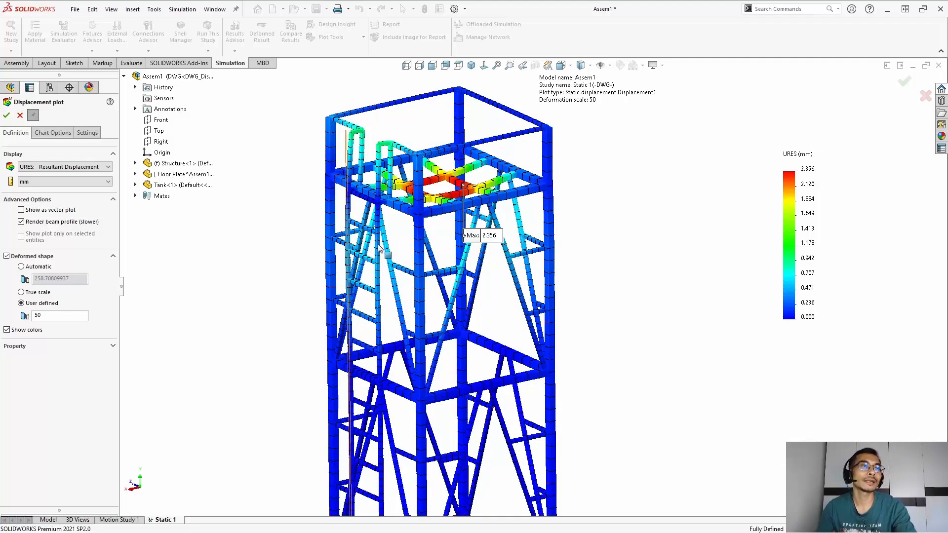
Move the maximum displacement label clear of the loaded platform beams, into the open space between the braces below.
mouse_move(481, 236)
left_mouse_down()
mouse_move(603, 213)
mouse_move(575, 217)
left_mouse_up()
middle_click_drag(583, 224, 578, 231, "ctrl")
scroll(451, 255, "down", 2)
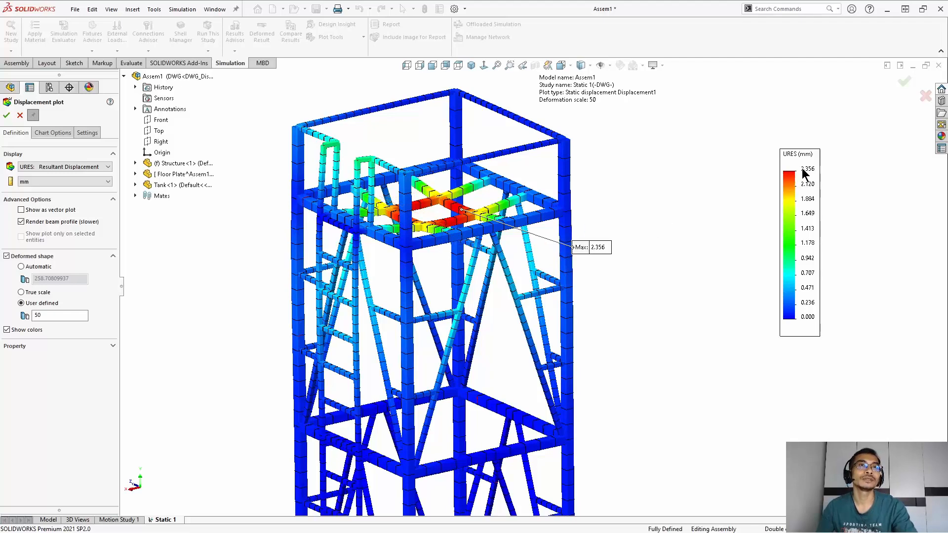
left_click_drag(590, 249, 437, 282)
scroll(452, 217, "down", 2)
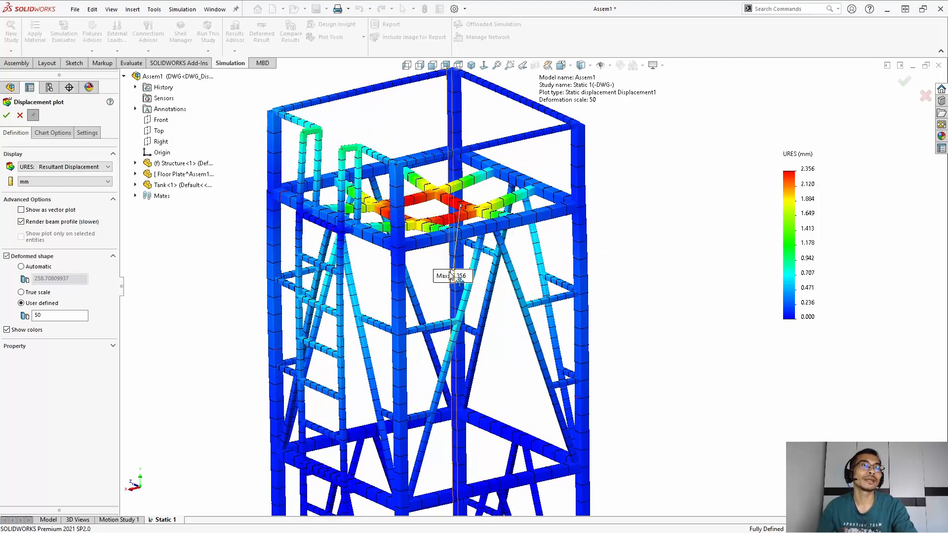
left_click_drag(449, 279, 667, 227)
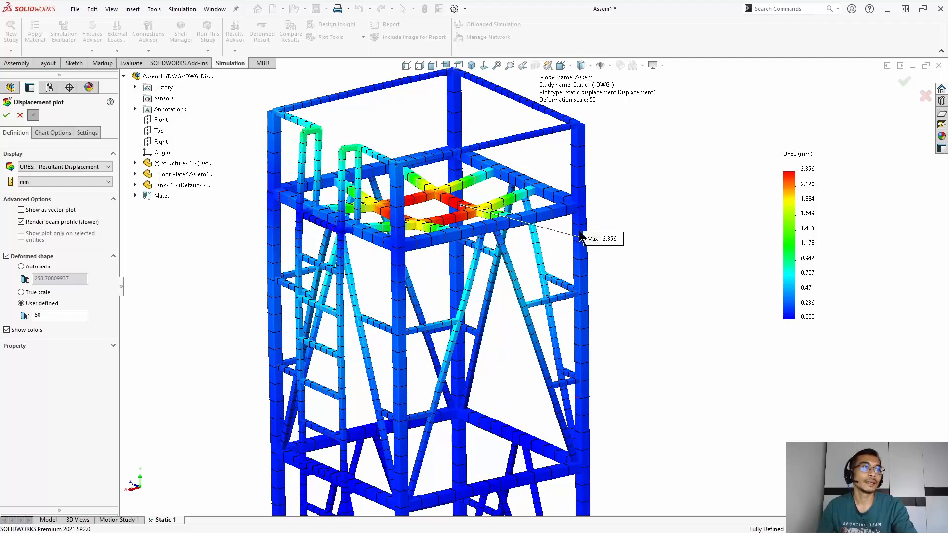
scroll(591, 230, "up", 5)
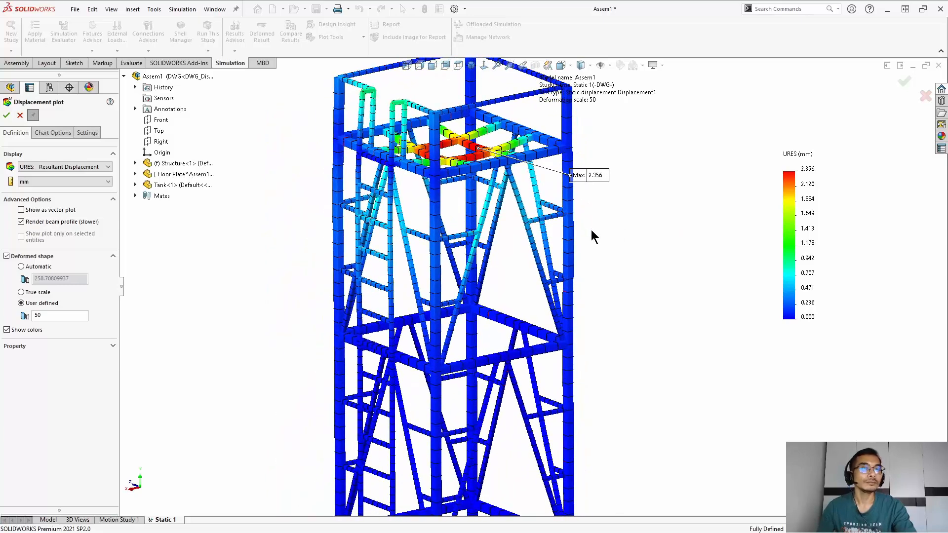
scroll(592, 236, "down", 3)
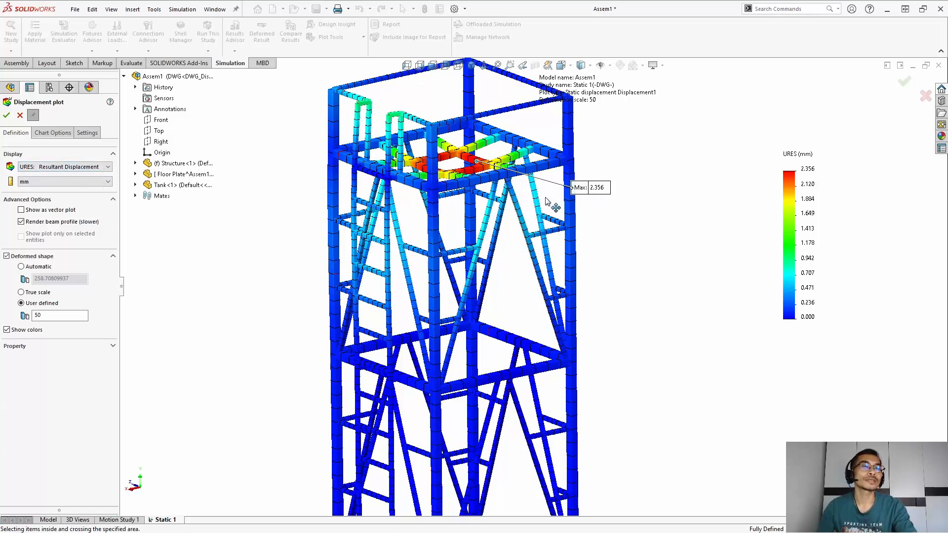
left_click_drag(583, 192, 545, 201)
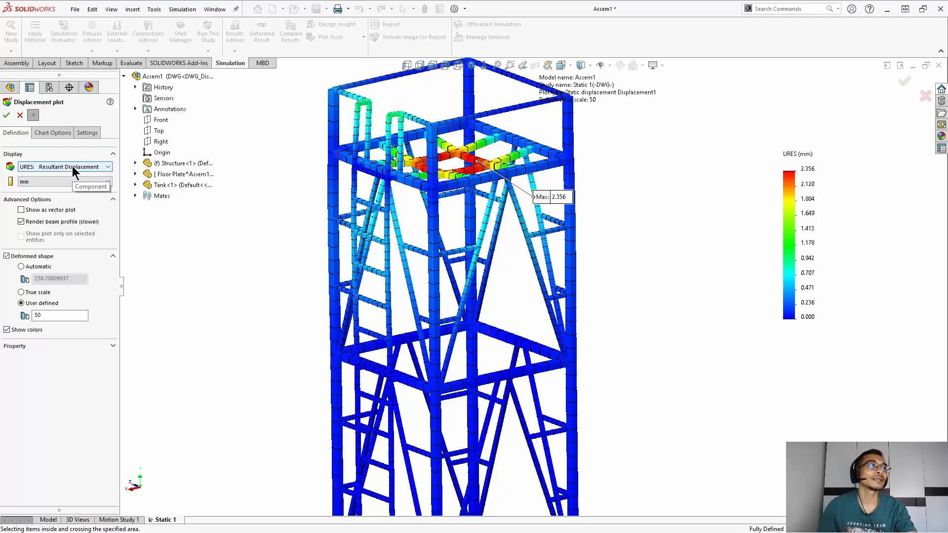
scroll(302, 180, "down", 2)
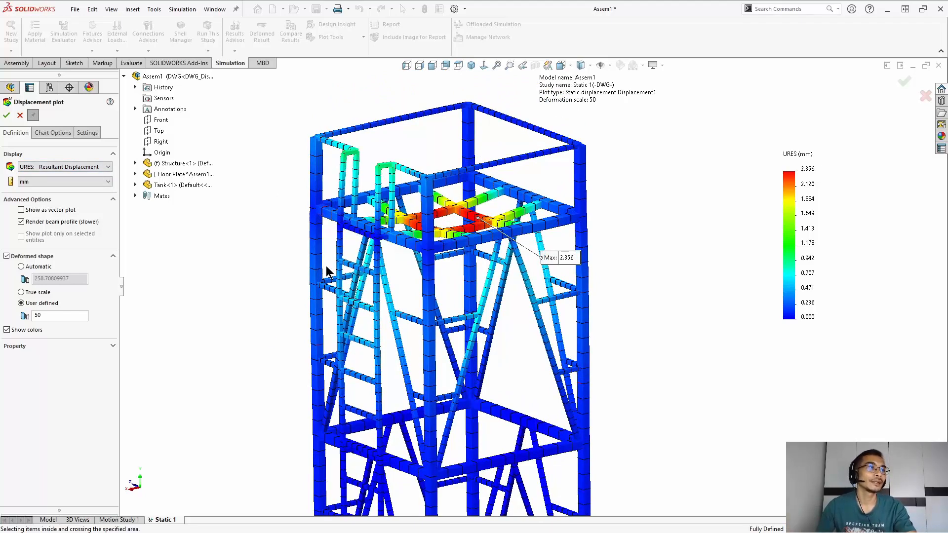
middle_click_drag(435, 246, 434, 241)
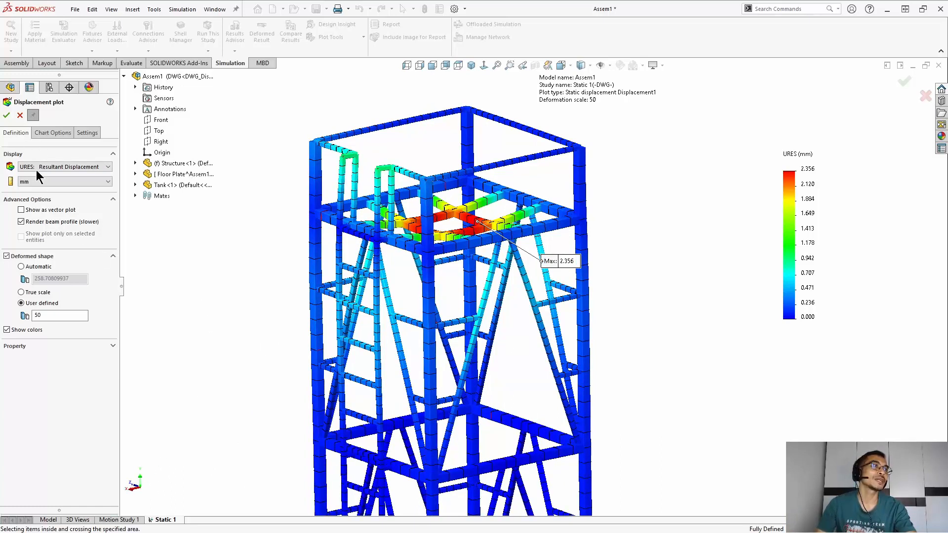
Change the displayed displacement component to UY: Y Displacement and apply it.
left_click(54, 168)
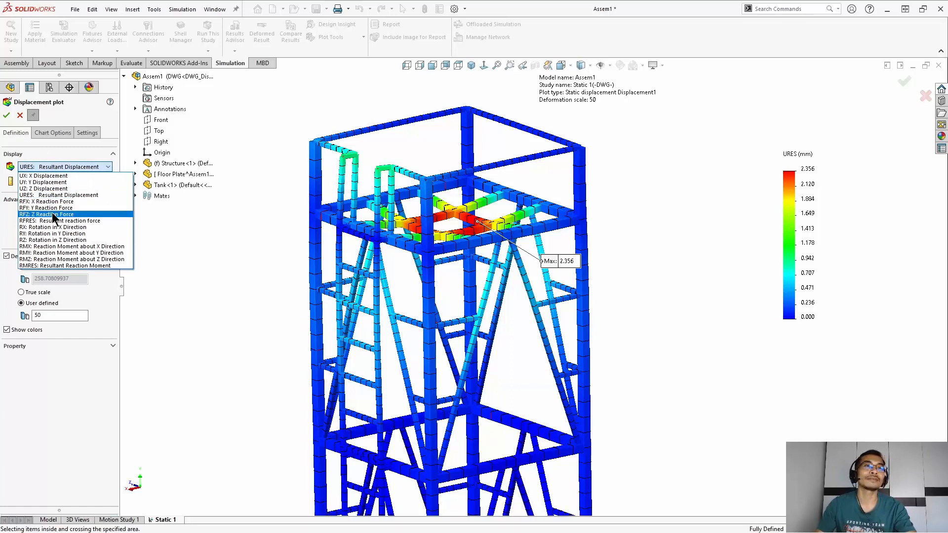
left_click(51, 183)
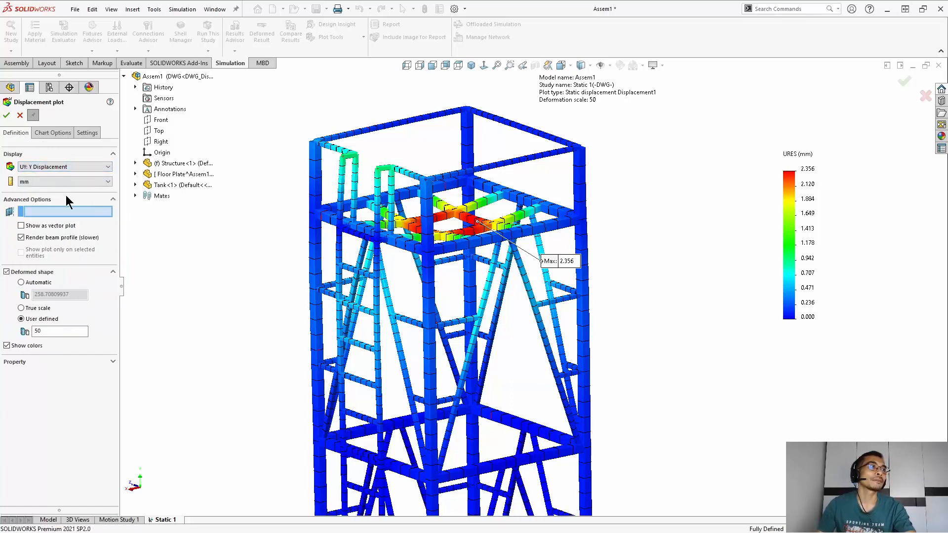
left_click(6, 115)
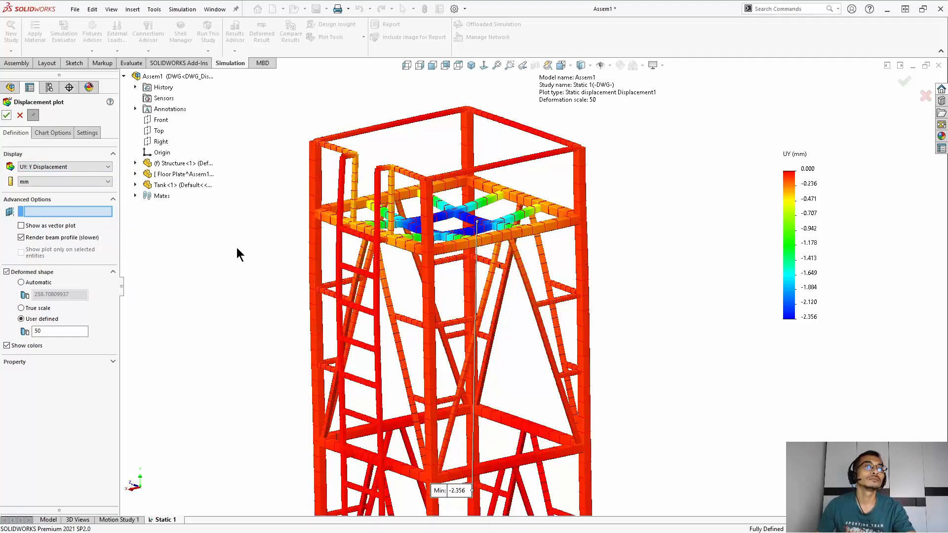
Move the minimum Y displacement label up between the braces beneath the platform and examine the vertical deflection of the support beams.
scroll(246, 251, "up", 3)
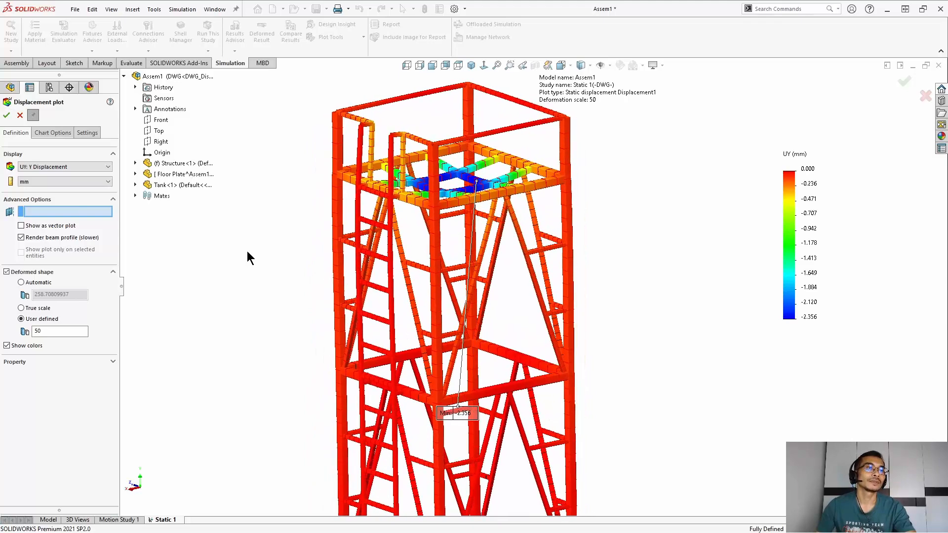
left_click_drag(461, 413, 551, 237)
scroll(267, 209, "down", 3)
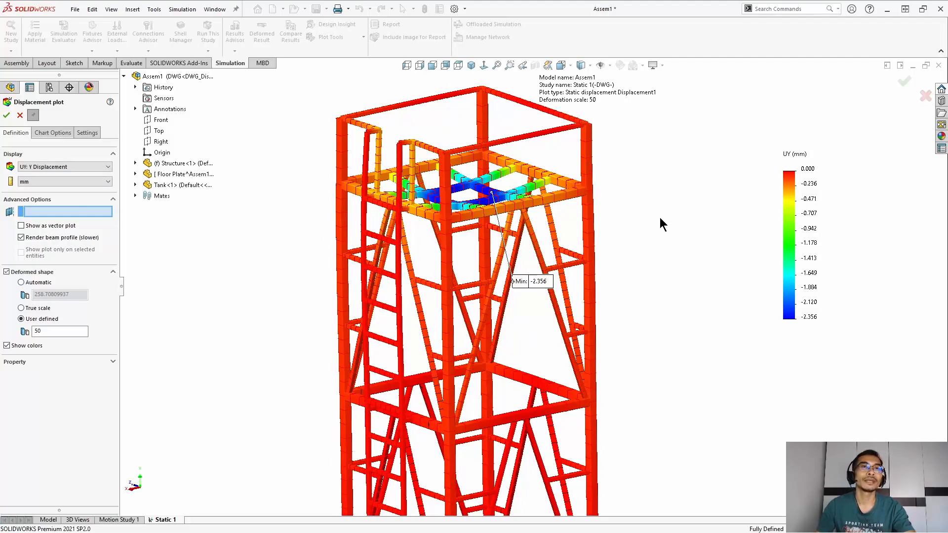
scroll(494, 198, "down", 1)
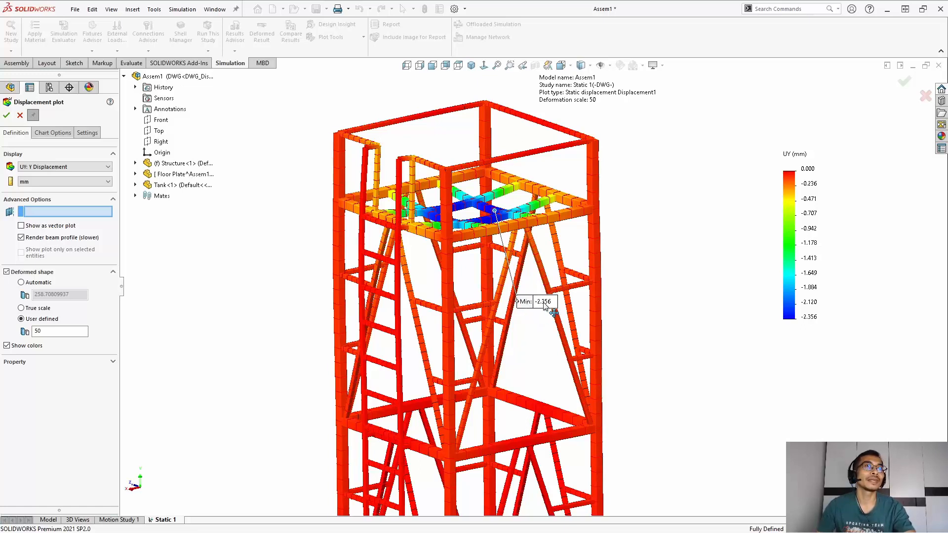
scroll(294, 259, "up", 2)
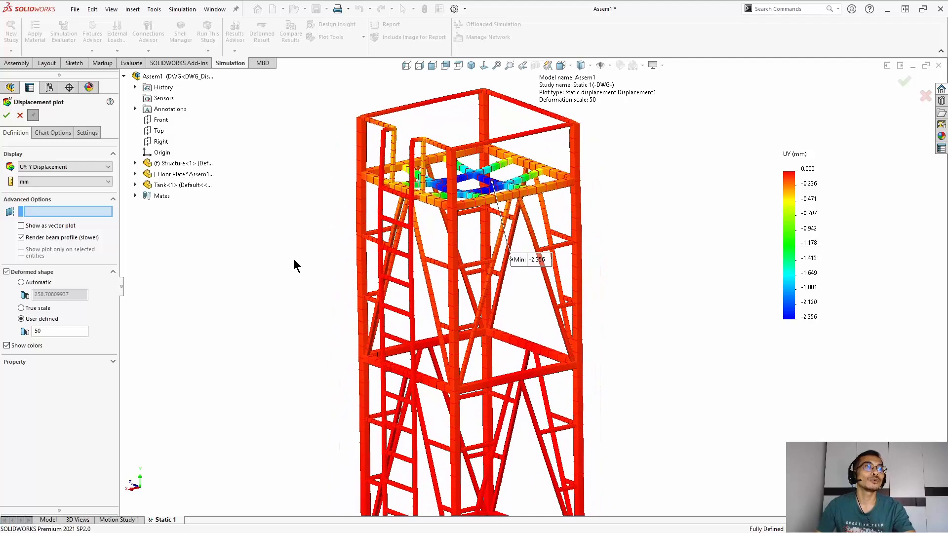
scroll(293, 258, "down", 1)
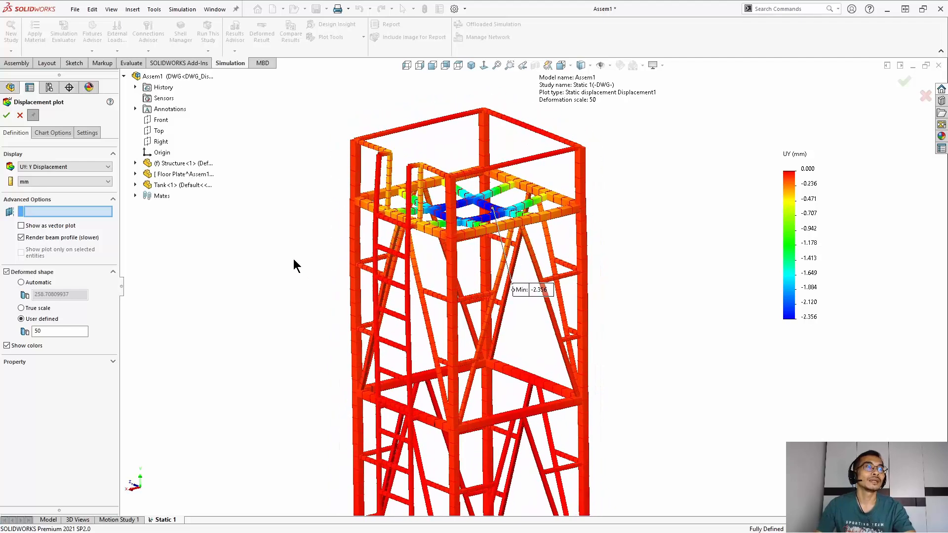
Set the displacement component back to URES: Resultant Displacement and accept the plot settings.
left_click(45, 166)
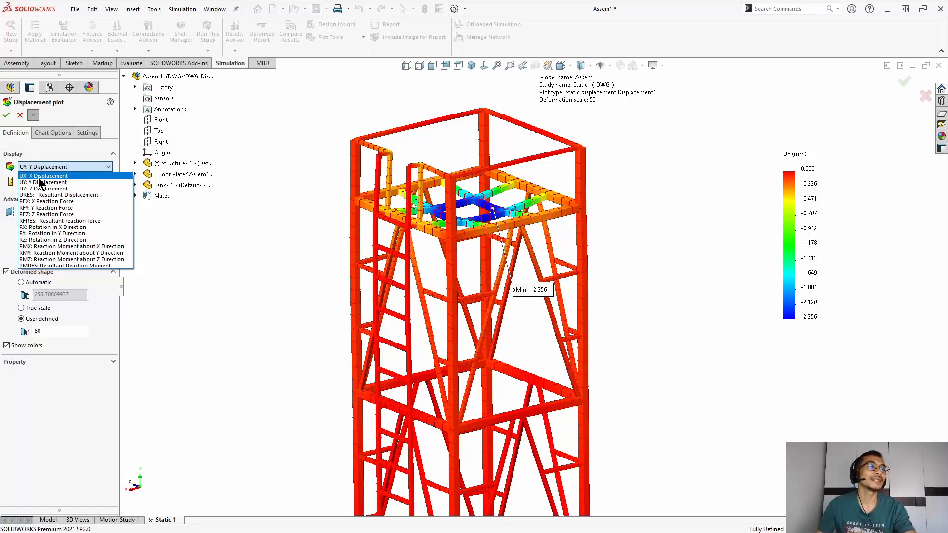
left_click(49, 195)
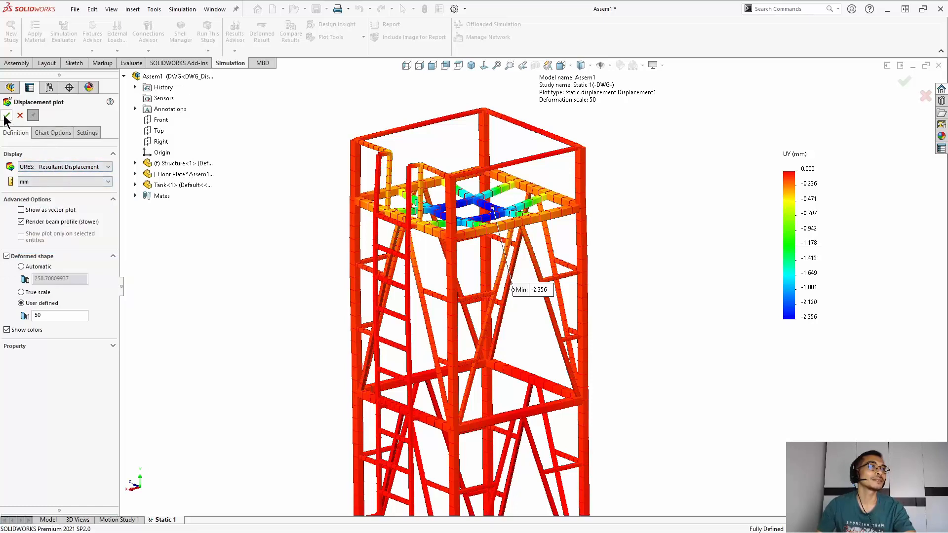
left_click(33, 115)
left_click(7, 116)
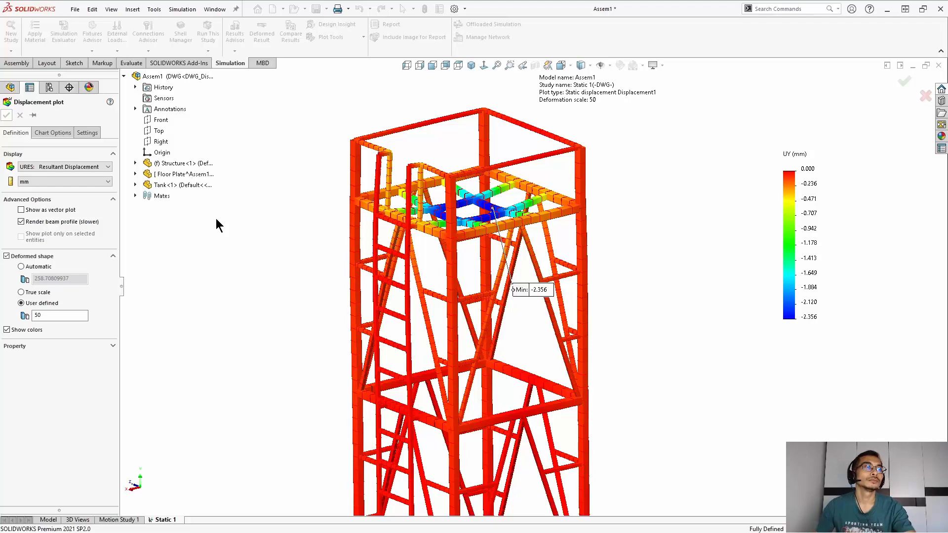
Fit the whole tower in view and move the minimum displacement label to the empty area below the front foot.
key("f")
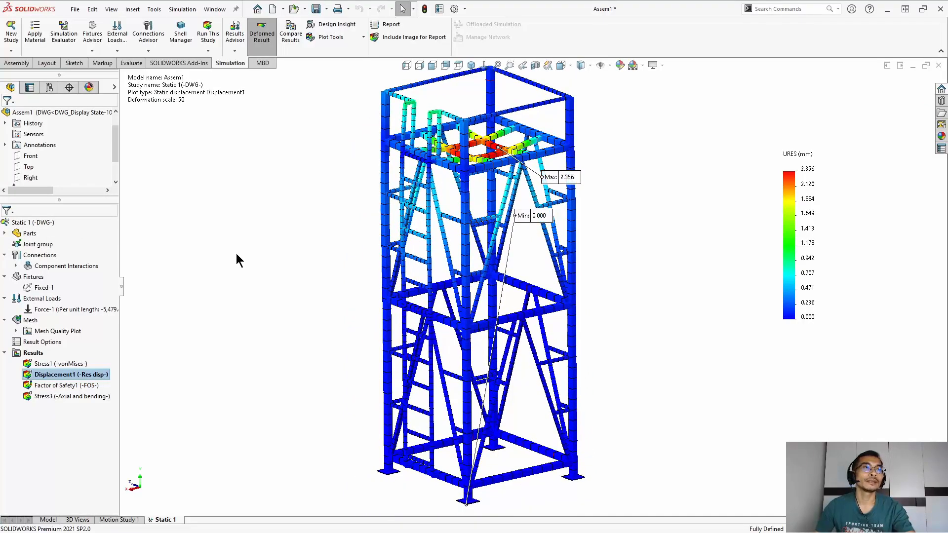
left_click_drag(534, 215, 429, 405)
scroll(309, 384, "up", 2)
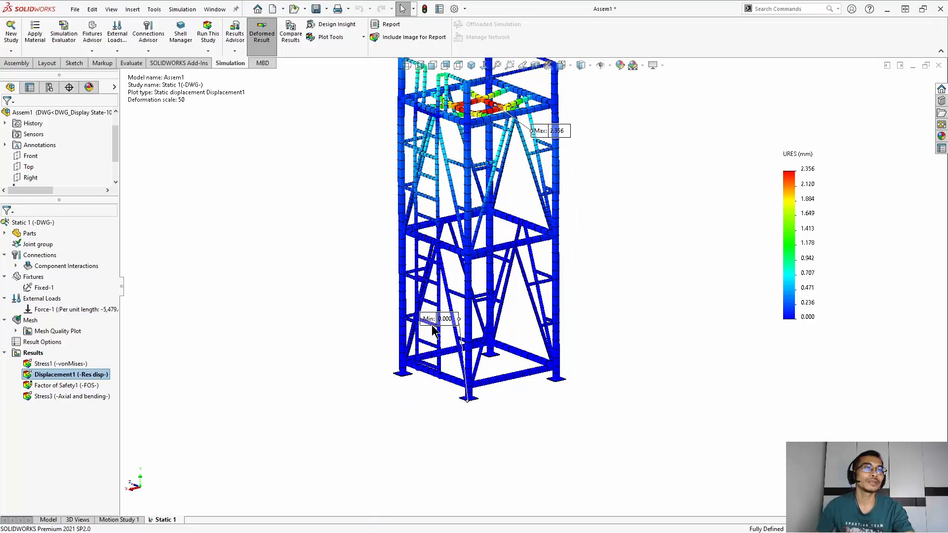
left_click_drag(431, 324, 457, 453)
key("f")
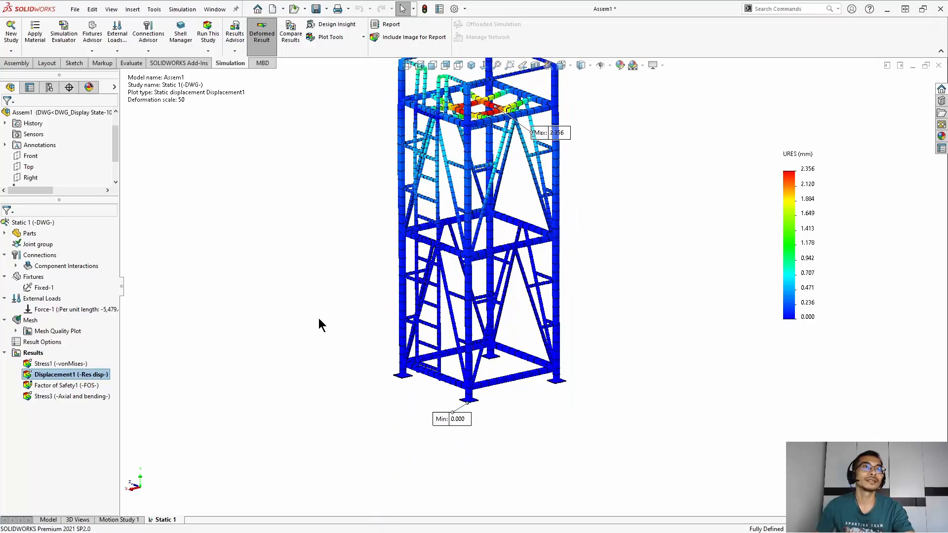
scroll(507, 124, "down", 2)
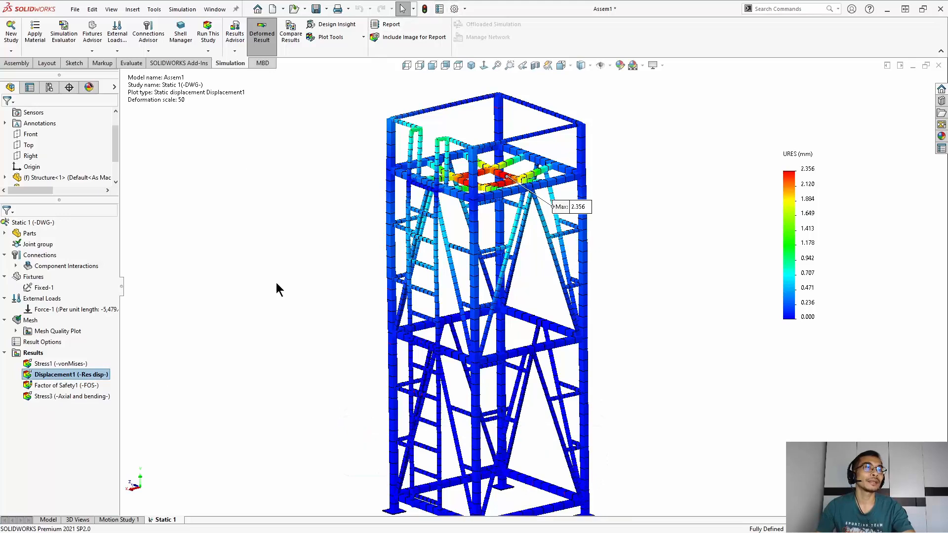
Define a factor of safety plot for all bodies with the Automatic criterion, keeping the default multiplication factor.
right_click(33, 354)
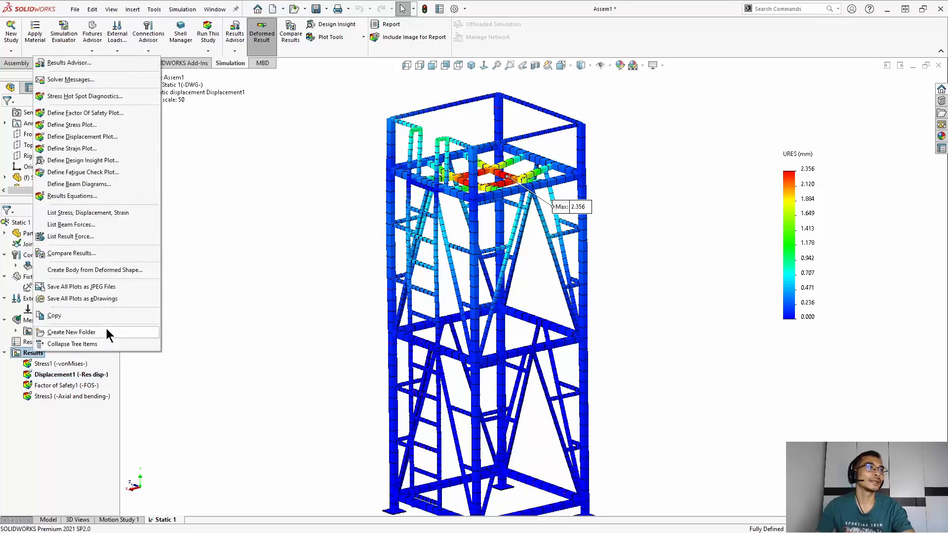
left_click(87, 113)
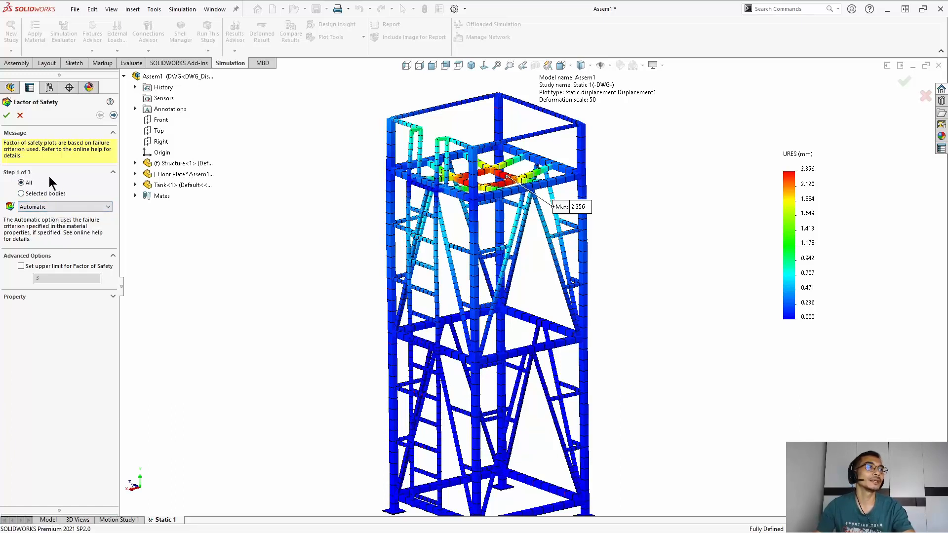
left_click(113, 115)
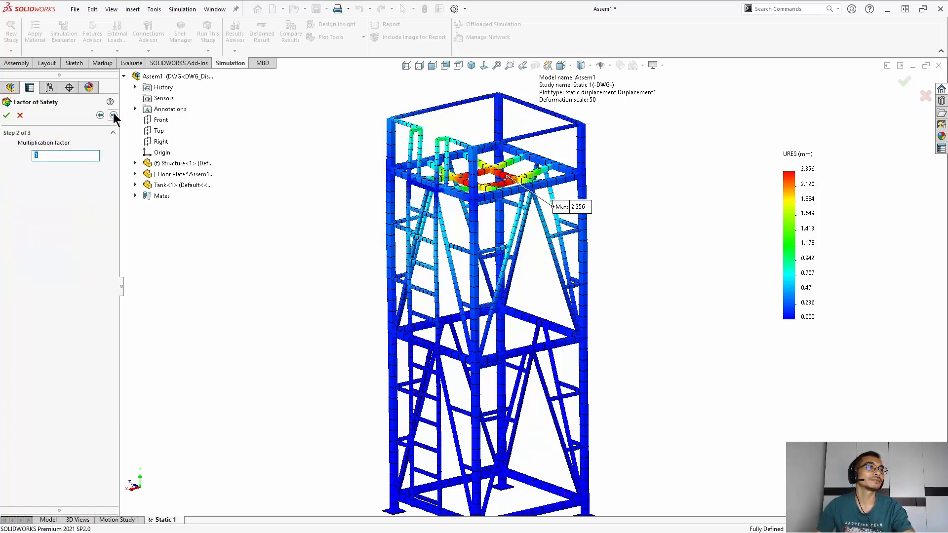
left_click(113, 115)
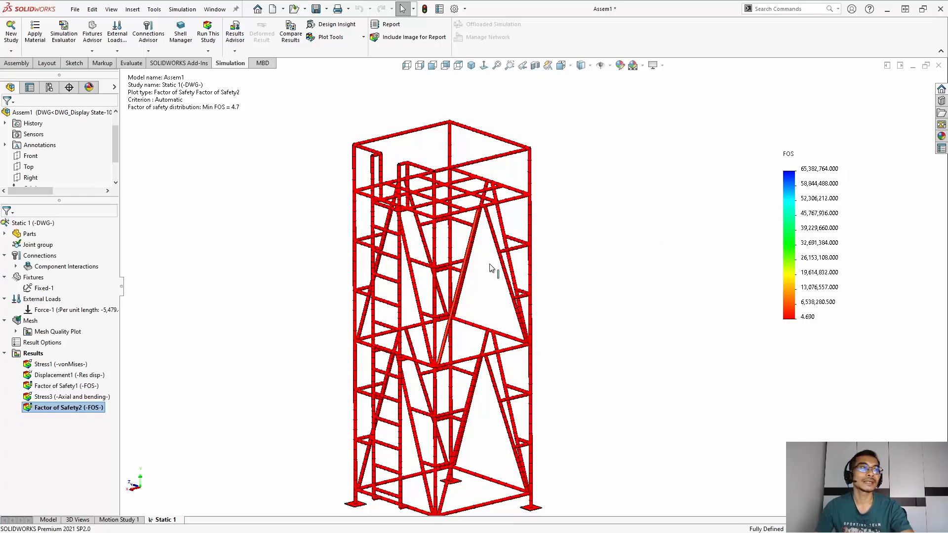
Show the minimum and maximum annotations on the factor of safety plot, disable both automatic legend limits, and set the maximum to 100.
double_click(732, 207)
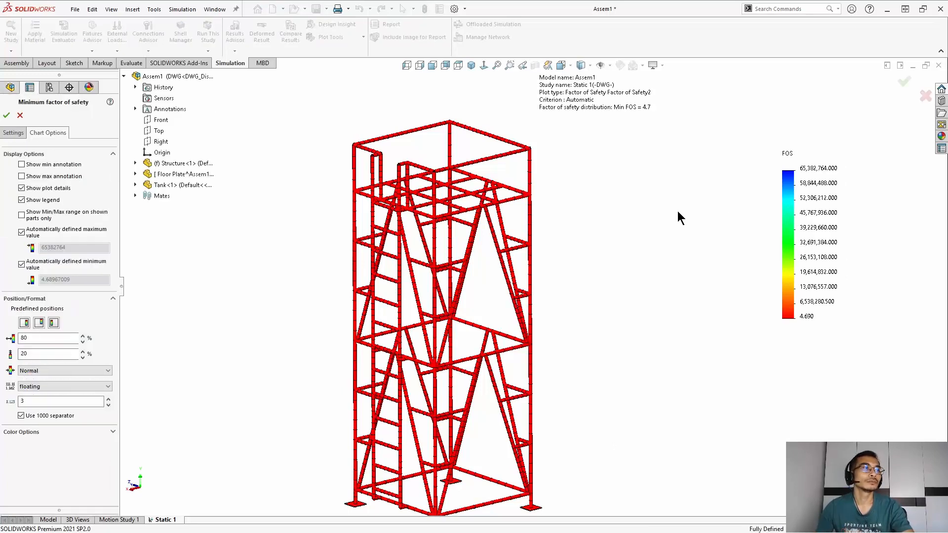
left_click(21, 164)
left_click(21, 176)
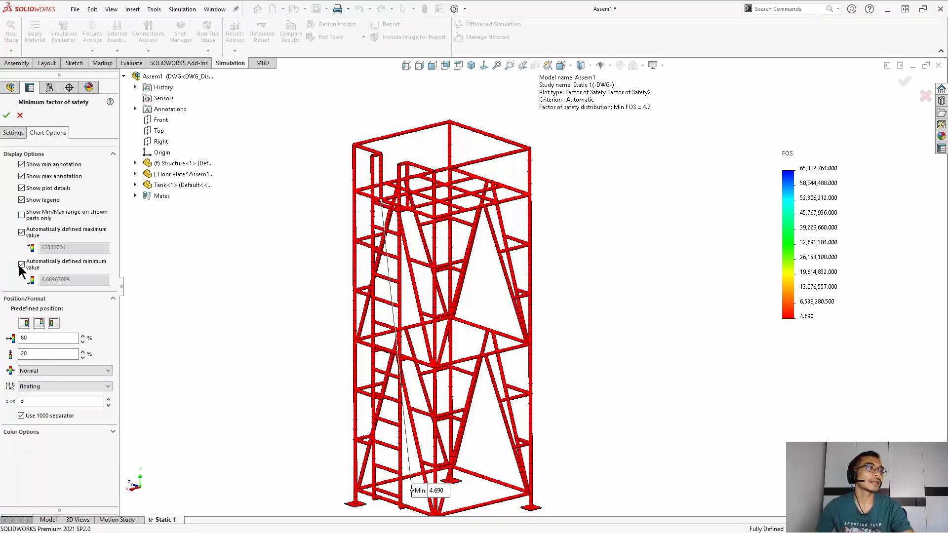
left_click(22, 232)
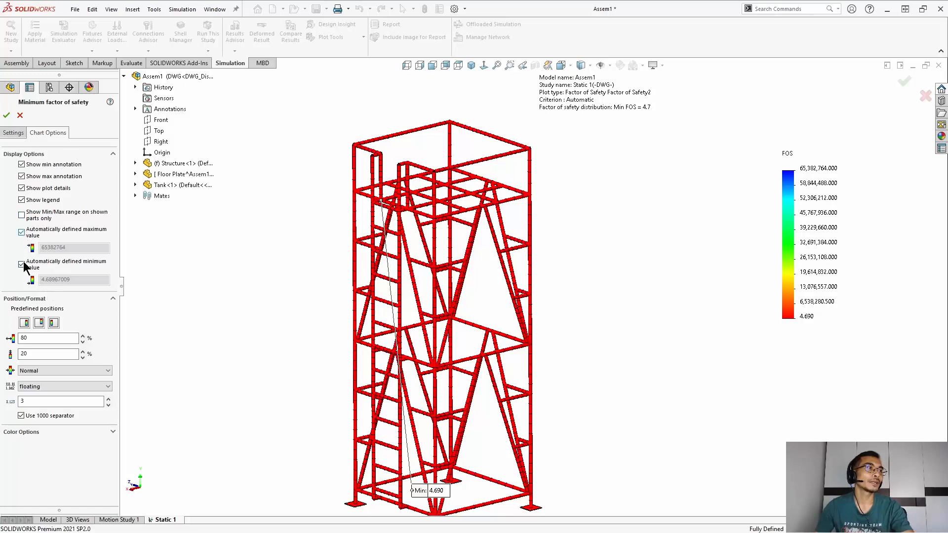
left_click(21, 314)
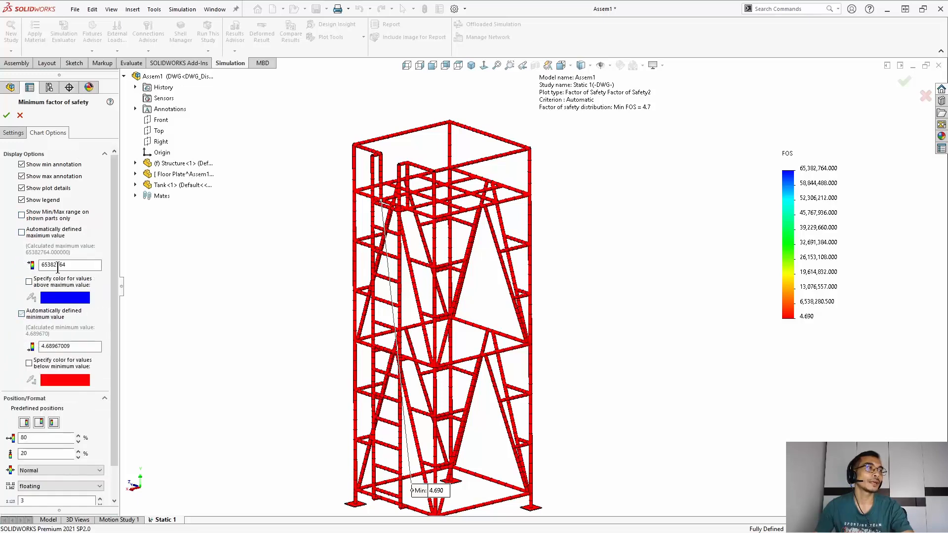
double_click(59, 265)
type("100")
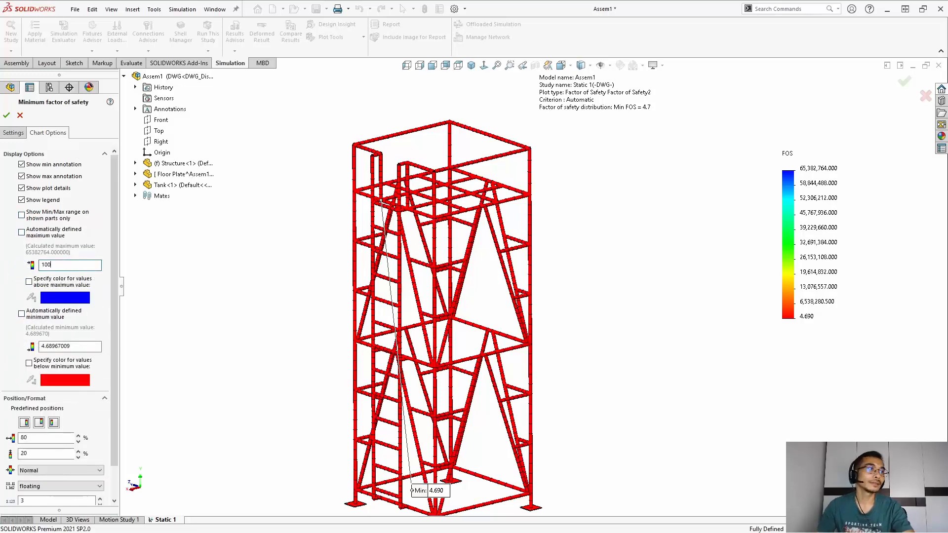
left_click(199, 282)
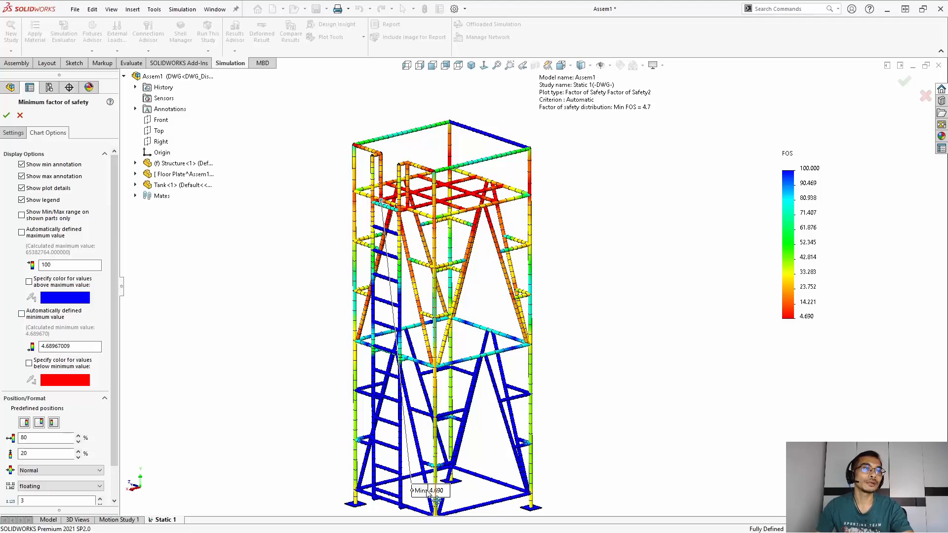
Move the minimum label beside the upper ladder and the maximum label near the tower's front foot, and accept the chart options.
mouse_move(422, 490)
left_mouse_down()
mouse_move(299, 214)
mouse_move(293, 226)
left_mouse_up()
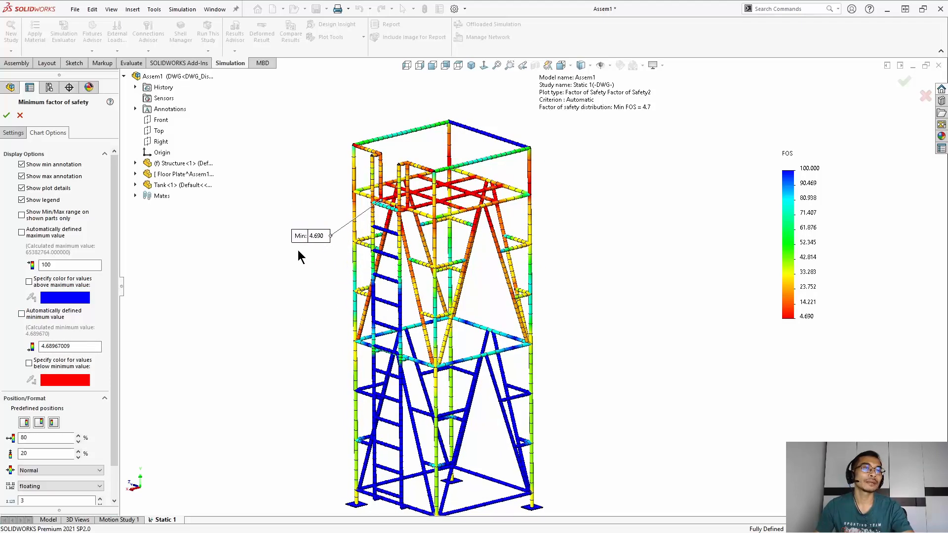
middle_click_drag(298, 250, 299, 250)
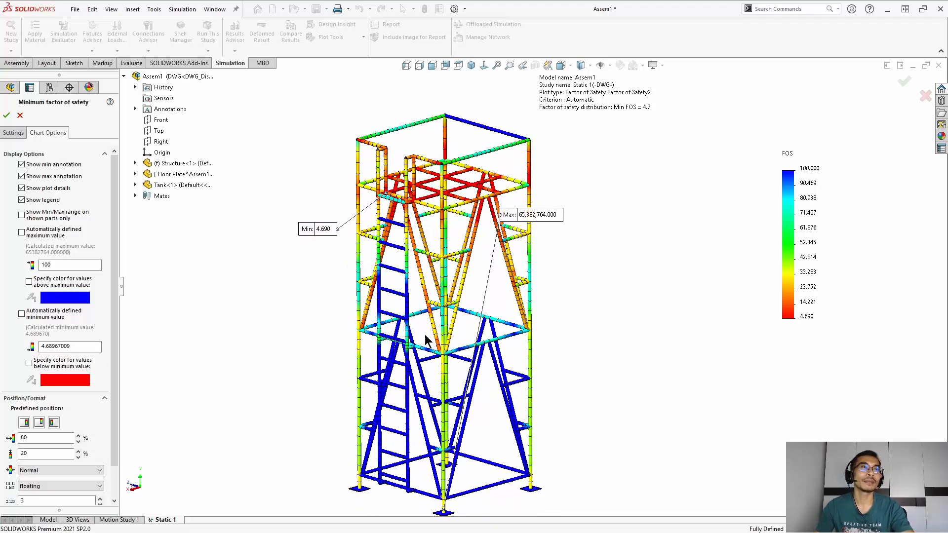
left_click_drag(531, 214, 553, 299)
left_click_drag(553, 368, 599, 485)
left_click_drag(583, 404, 525, 449)
left_click(7, 116)
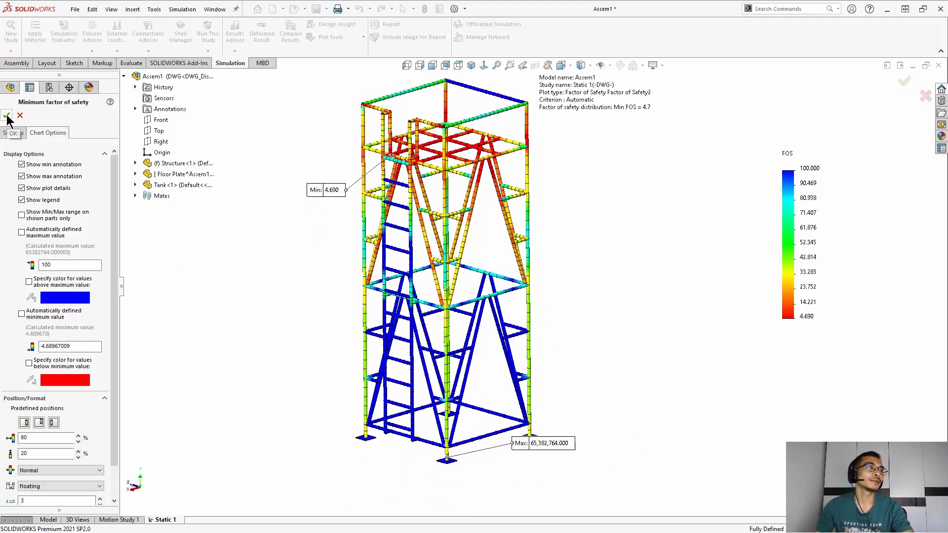
Shift the minimum label slightly up and the maximum label below the front foot, and examine the factor of safety distribution.
left_click_drag(317, 194, 307, 176)
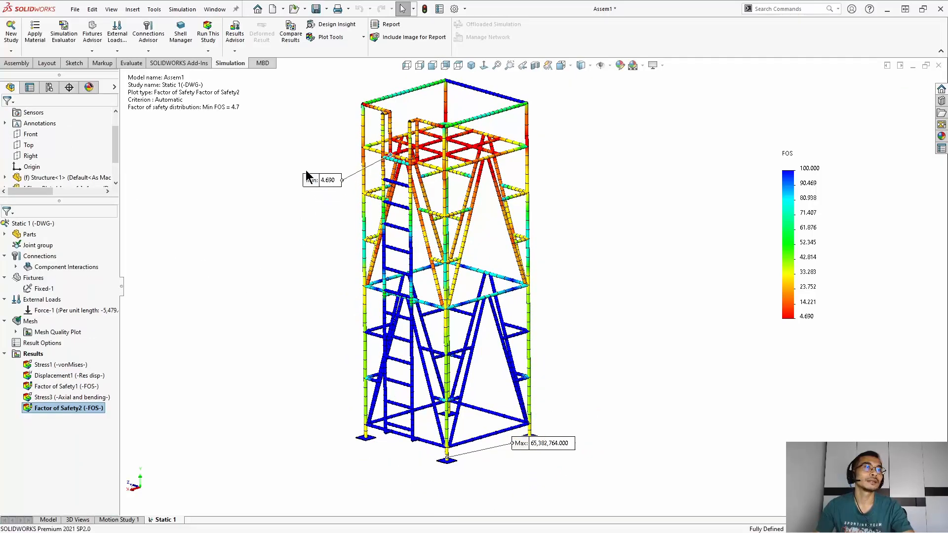
left_click_drag(530, 453, 497, 483)
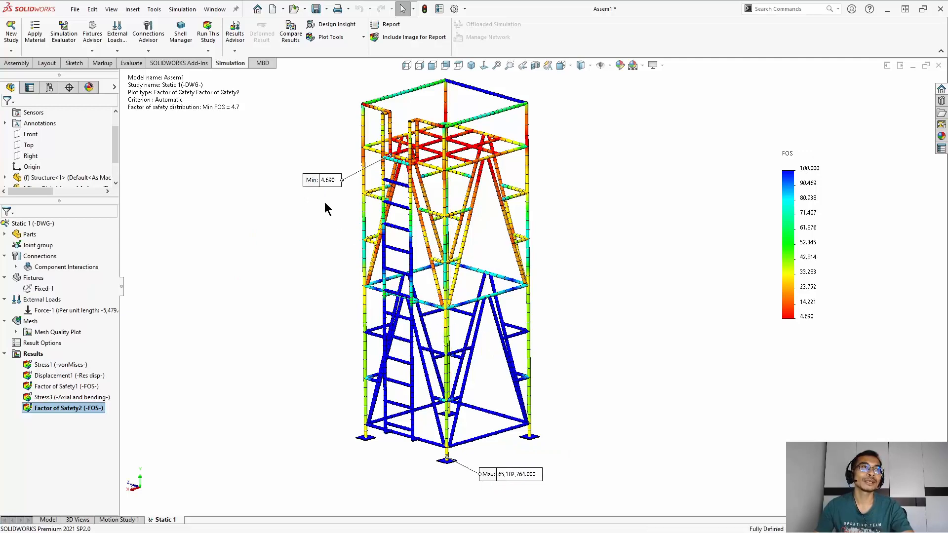
scroll(321, 144, "down", 3)
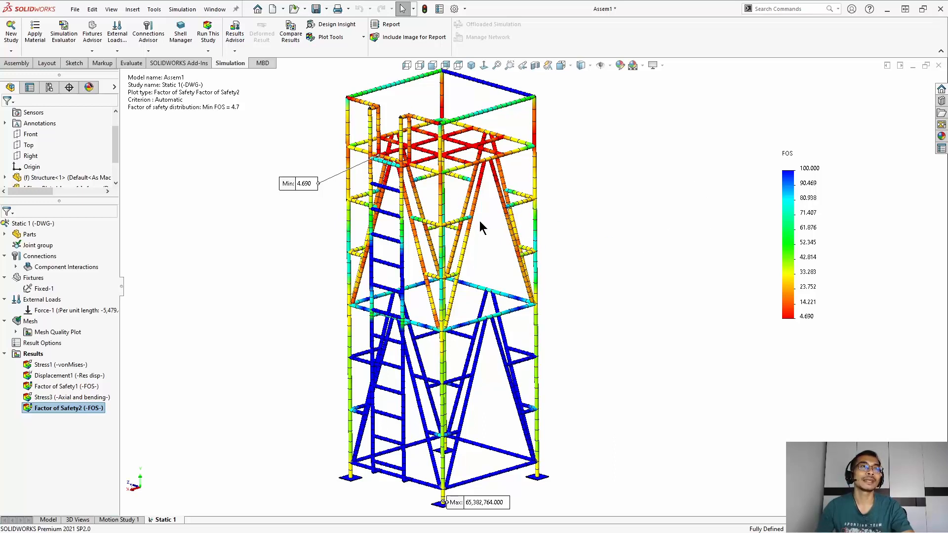
middle_click_drag(671, 220, 680, 267, "ctrl")
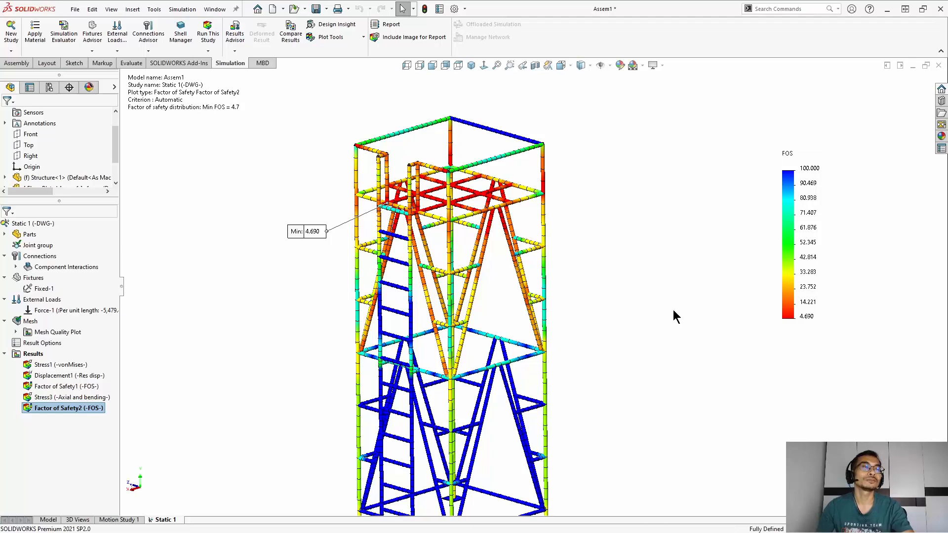
scroll(607, 281, "up", 1)
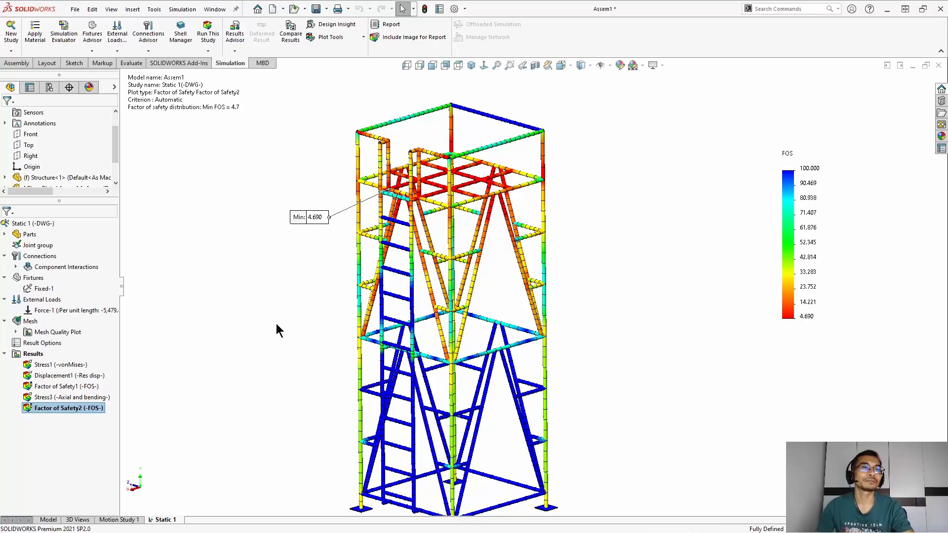
key("f")
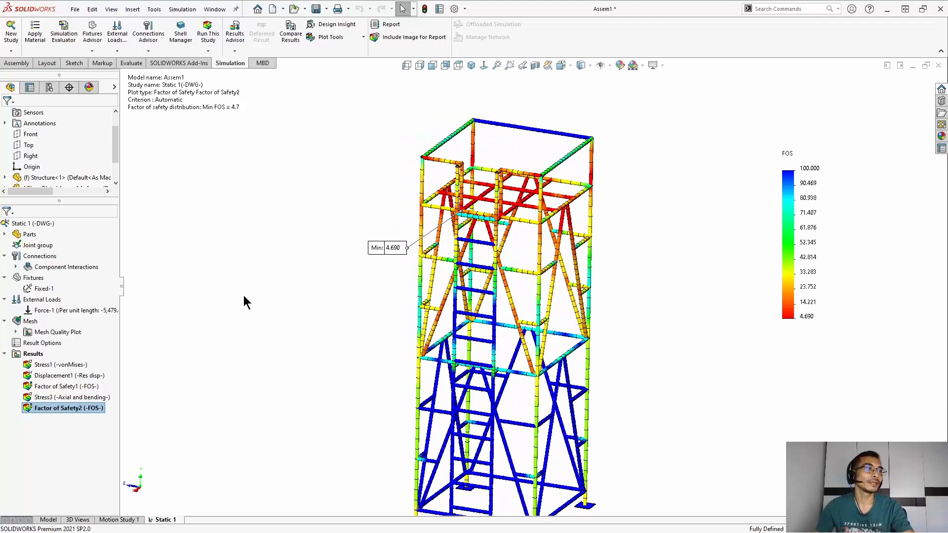
Display the Stress3 axial and bending plot and examine the tank support beams, braces and whole tower from several sides.
double_click(60, 398)
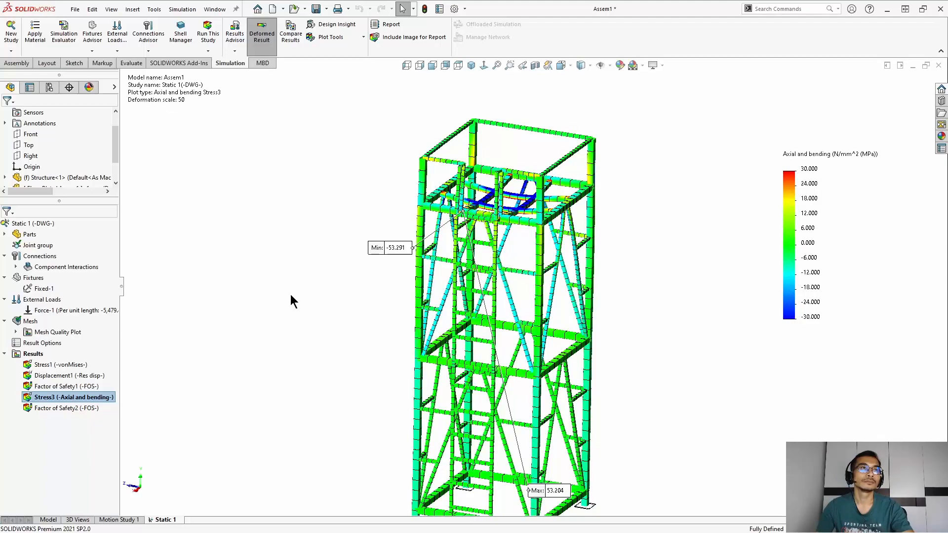
middle_click_drag(289, 300, 289, 300)
scroll(308, 302, "down", 2)
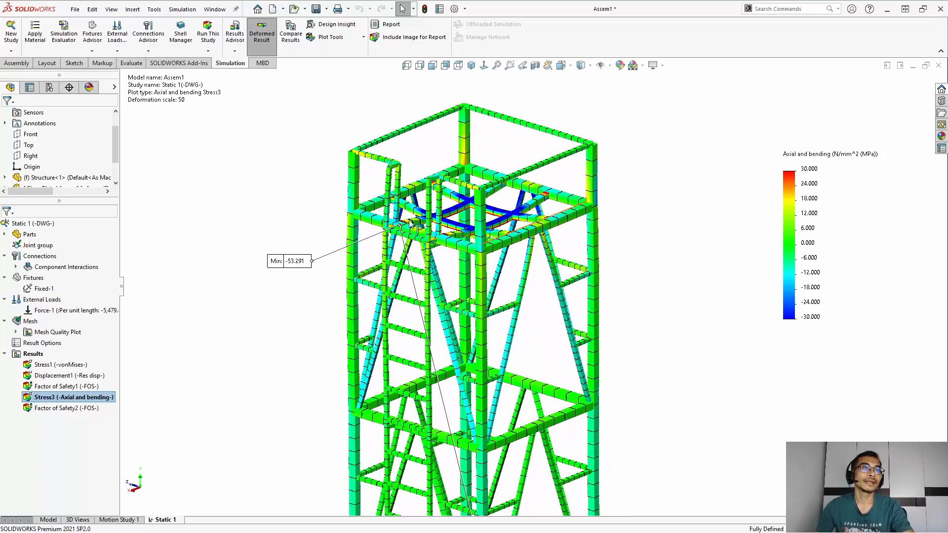
middle_click_drag(269, 202, 343, 390)
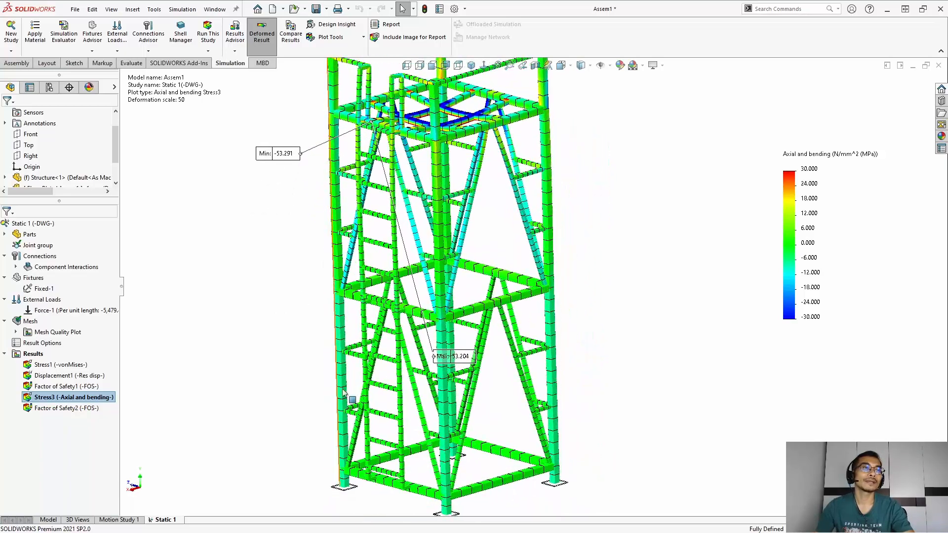
middle_click_drag(436, 316, 476, 307)
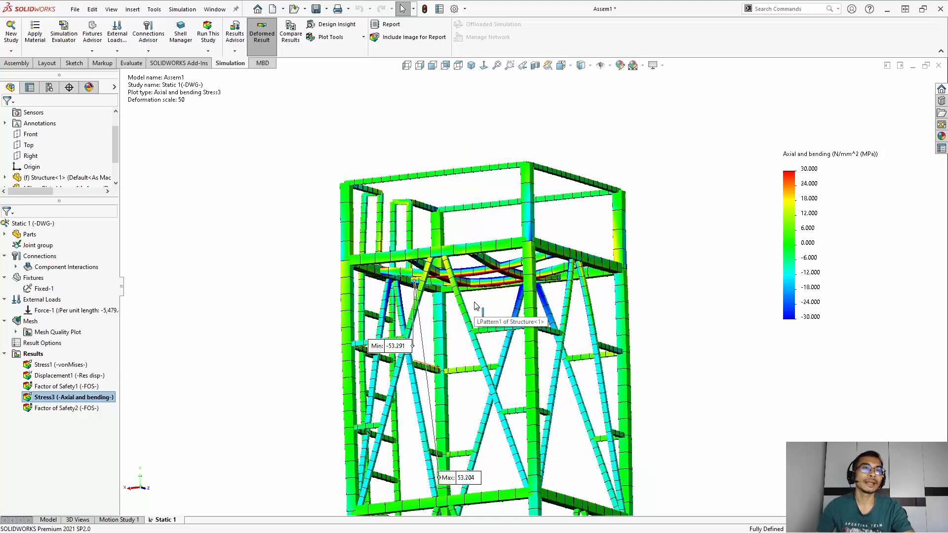
middle_click_drag(474, 301, 437, 345)
scroll(437, 345, "down", 3)
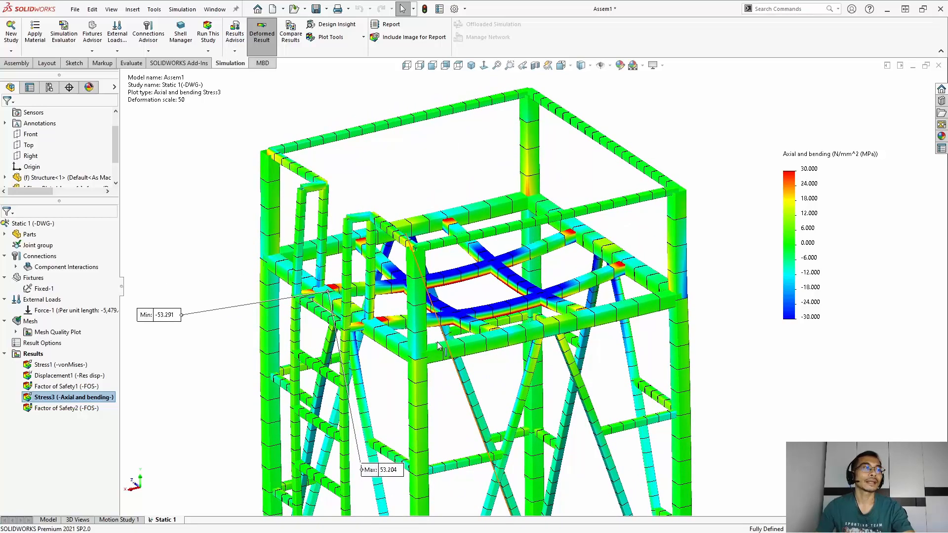
scroll(438, 347, "up", 5)
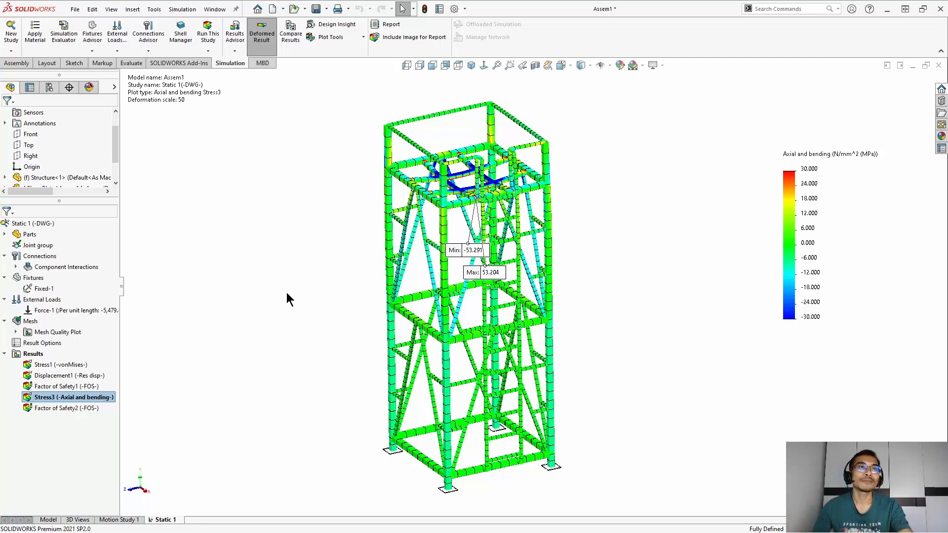
middle_click_drag(287, 292, 280, 288)
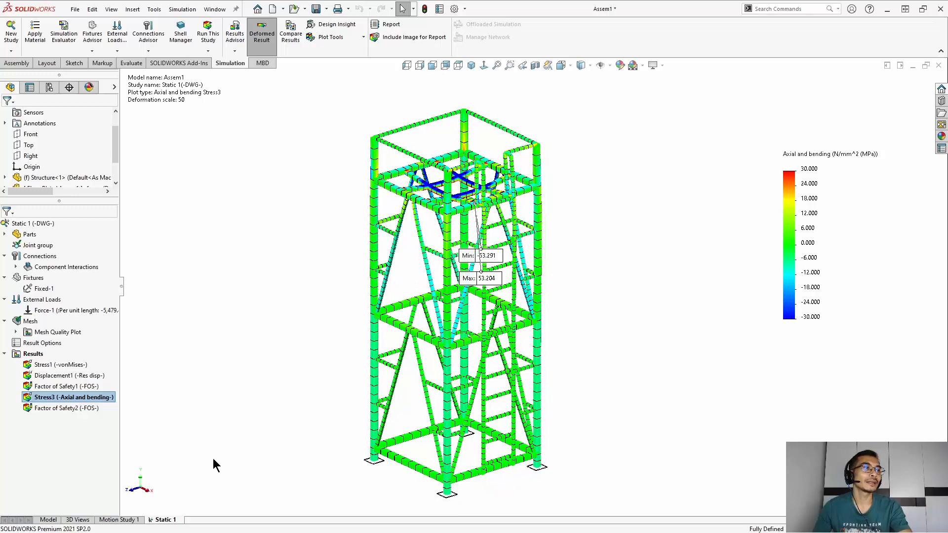
Switch from the static study back to the assembly model and frame the whole tower with its tank.
left_click(48, 520)
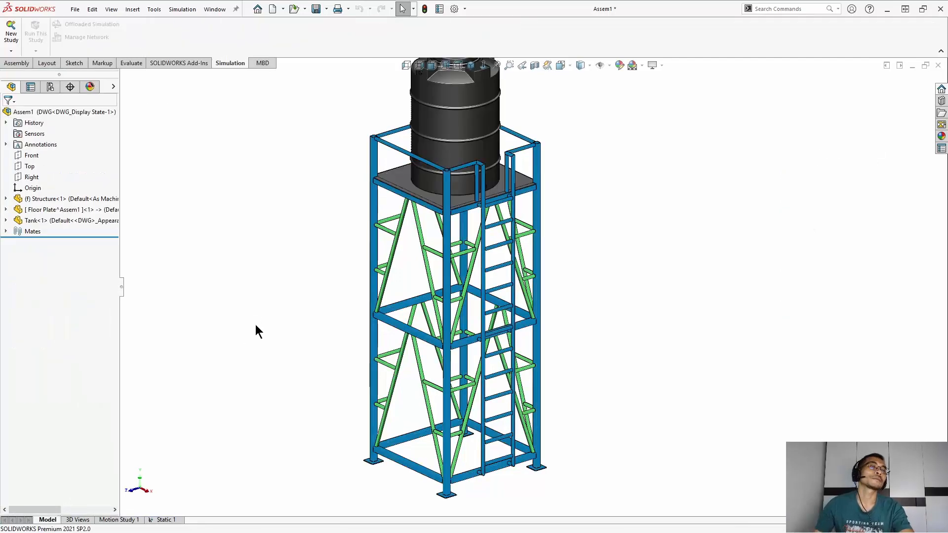
scroll(284, 270, "down", 3)
middle_click_drag(284, 269, 285, 269)
middle_click_drag(394, 336, 454, 353)
scroll(498, 326, "up", 2)
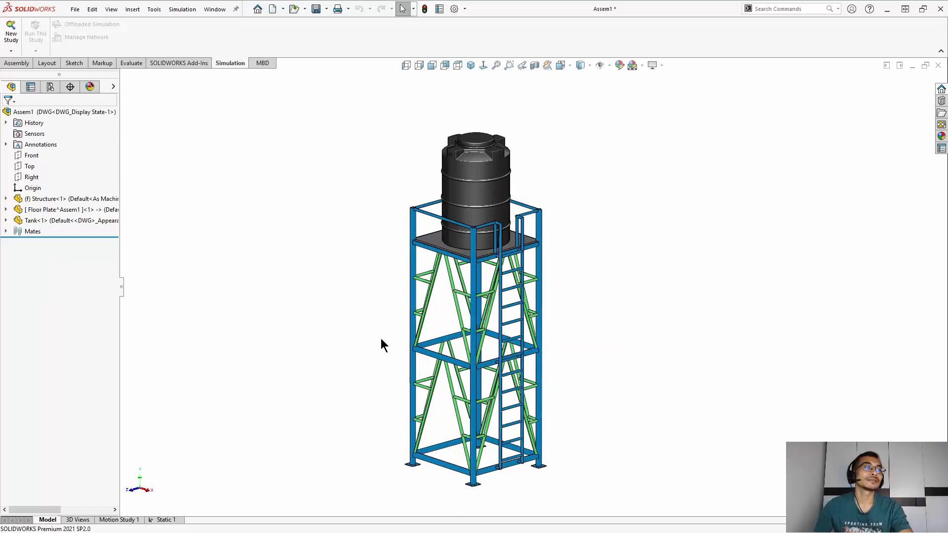
scroll(521, 390, "up", 2)
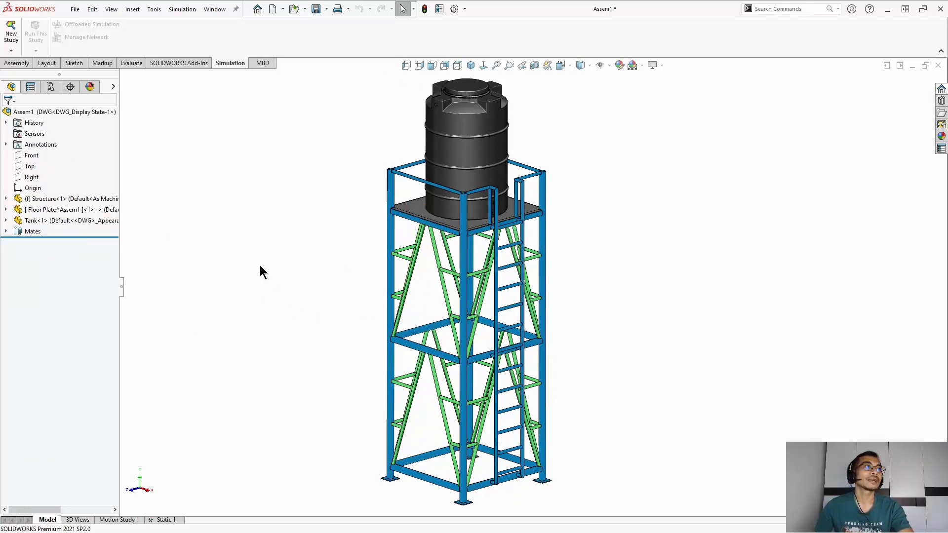
Overlay the Displacement1 (-Res disp-) result of study Static 1 on the assembly with Simulation Display.
left_click(111, 8)
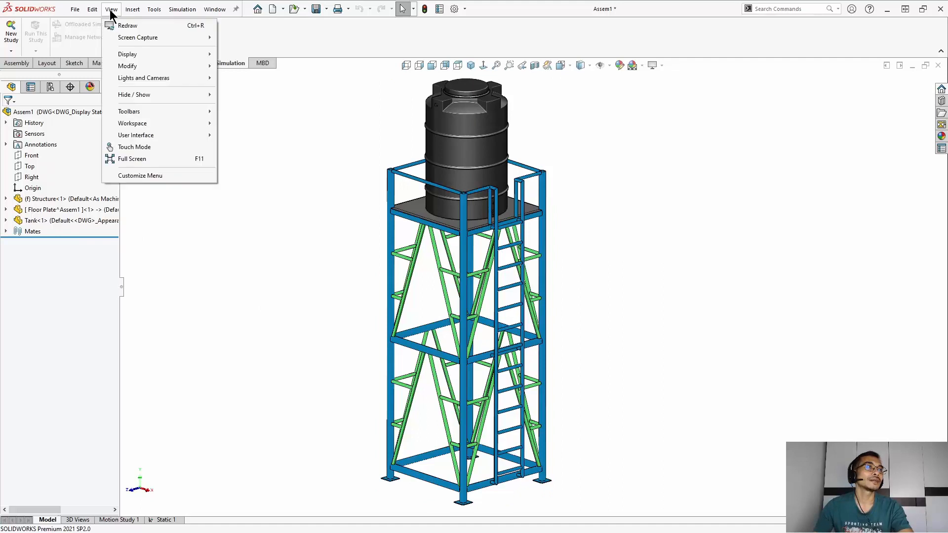
left_click(129, 55)
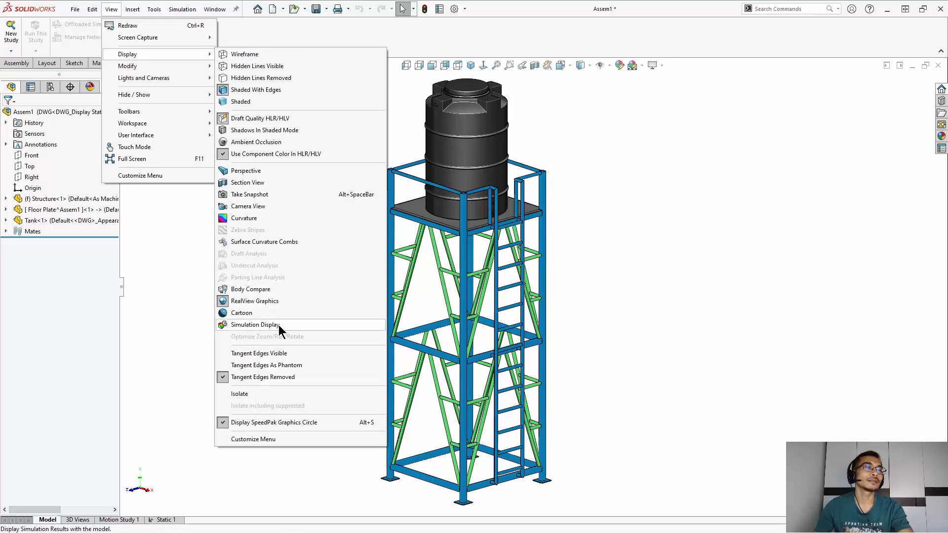
left_click(255, 325)
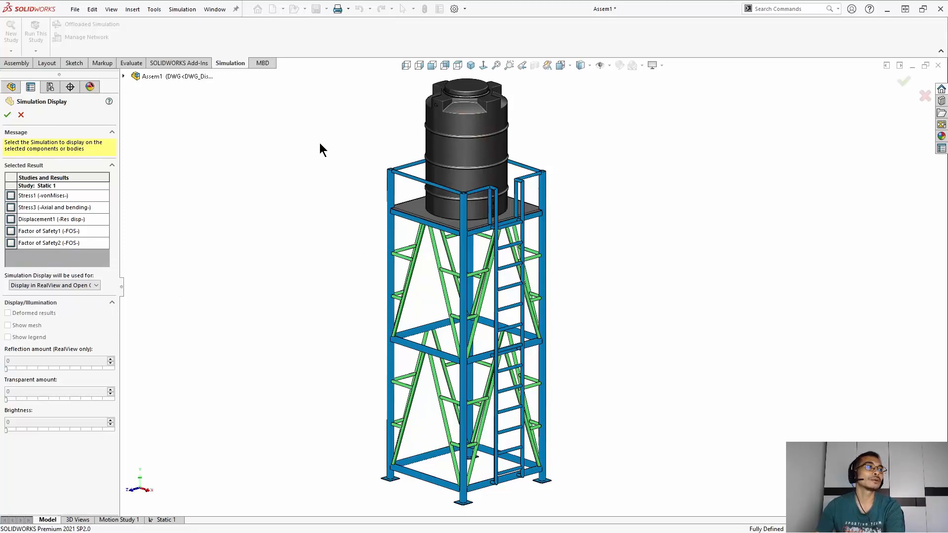
left_click(12, 220)
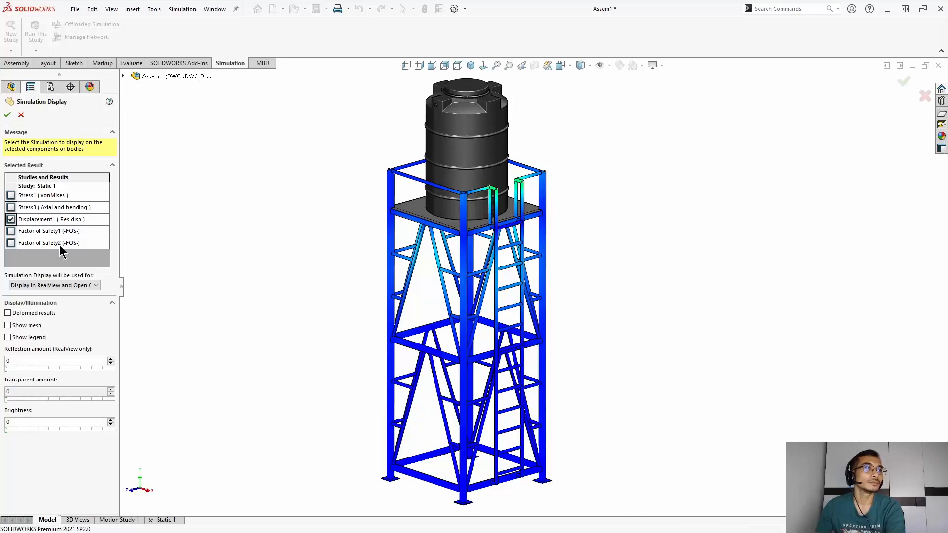
Show the deformed results on the tower, try the mesh overlay and turn it back off, and accept the simulation display.
left_click(8, 313)
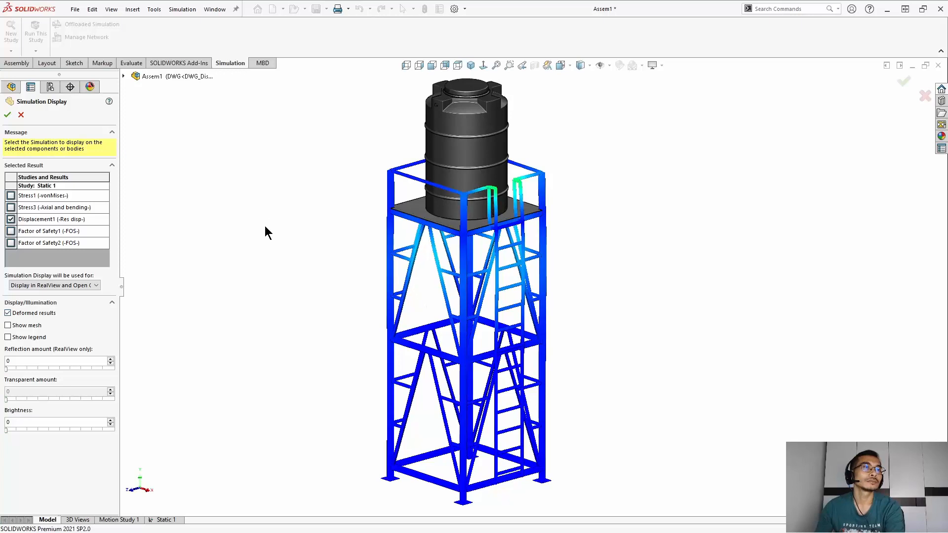
left_click(10, 326)
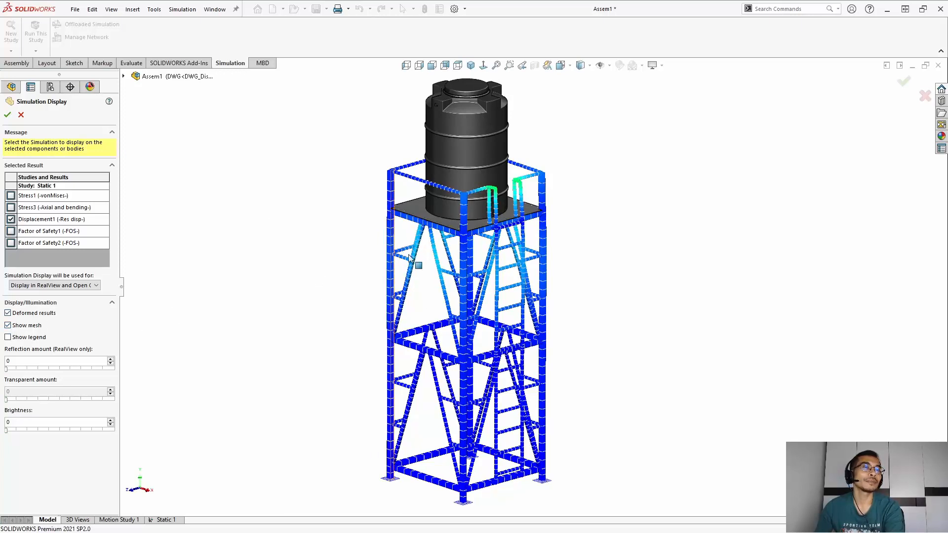
left_click(8, 326)
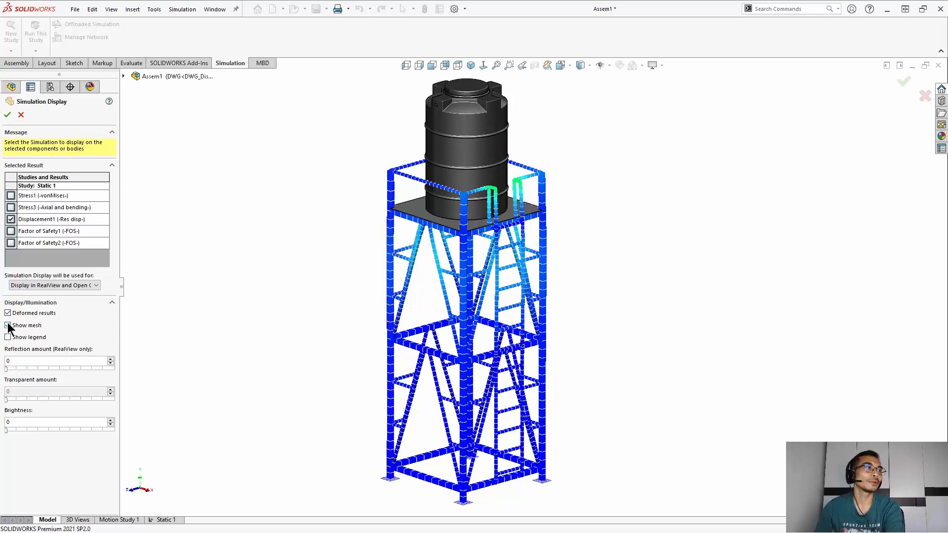
mouse_move(11, 370)
left_mouse_down()
mouse_move(38, 369)
mouse_move(5, 374)
left_mouse_up()
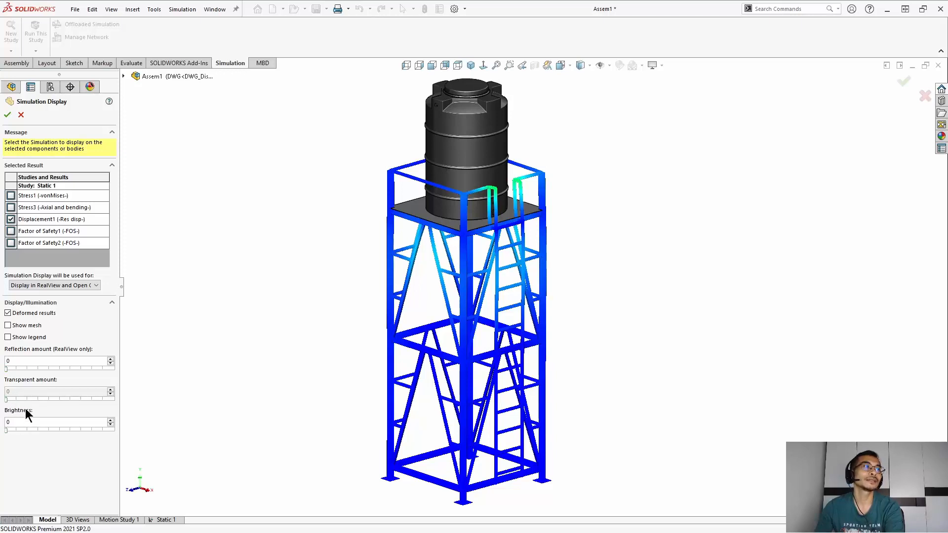
left_click(8, 116)
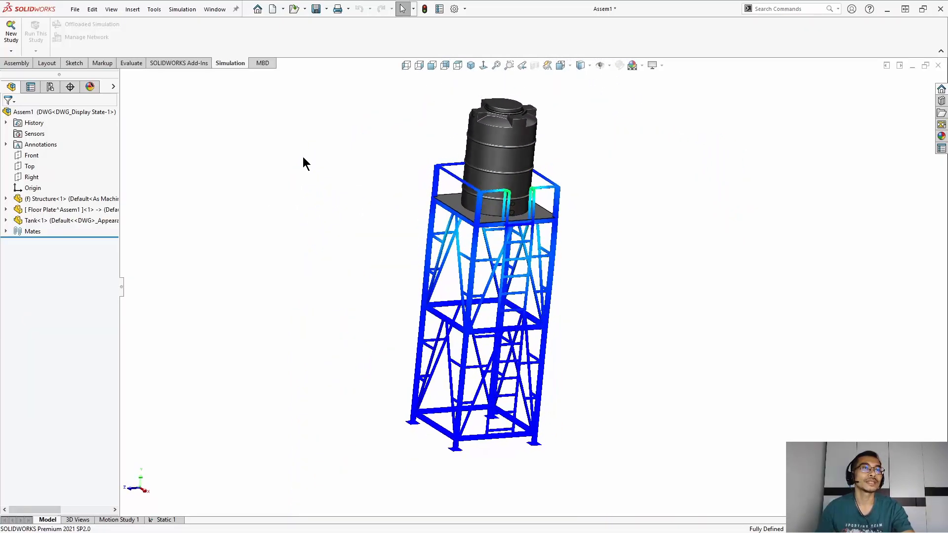
Orient the tower to the isometric view and turn on perspective display.
left_click(470, 66)
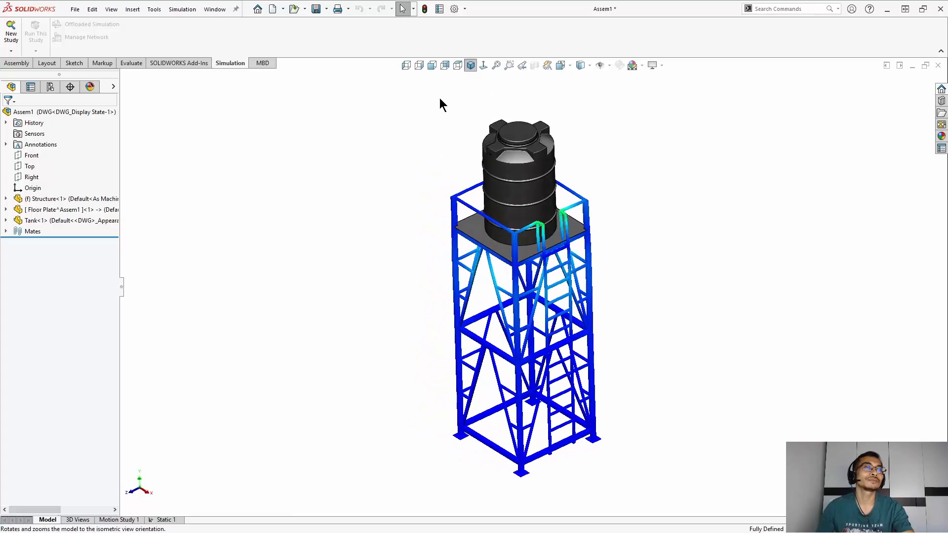
mouse_move(394, 303)
middle_mouse_down()
mouse_move(389, 271)
mouse_move(391, 284)
middle_mouse_up()
scroll(537, 250, "down", 2)
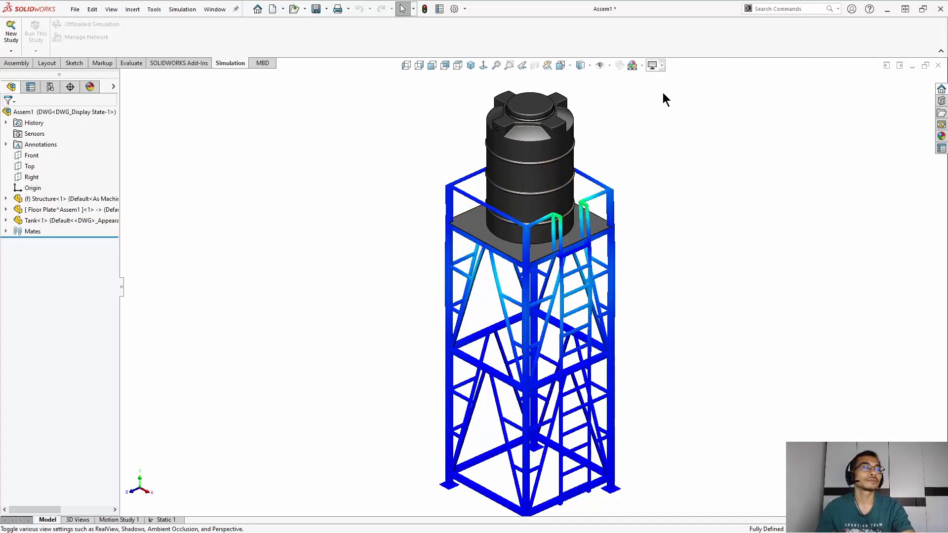
left_click(653, 65)
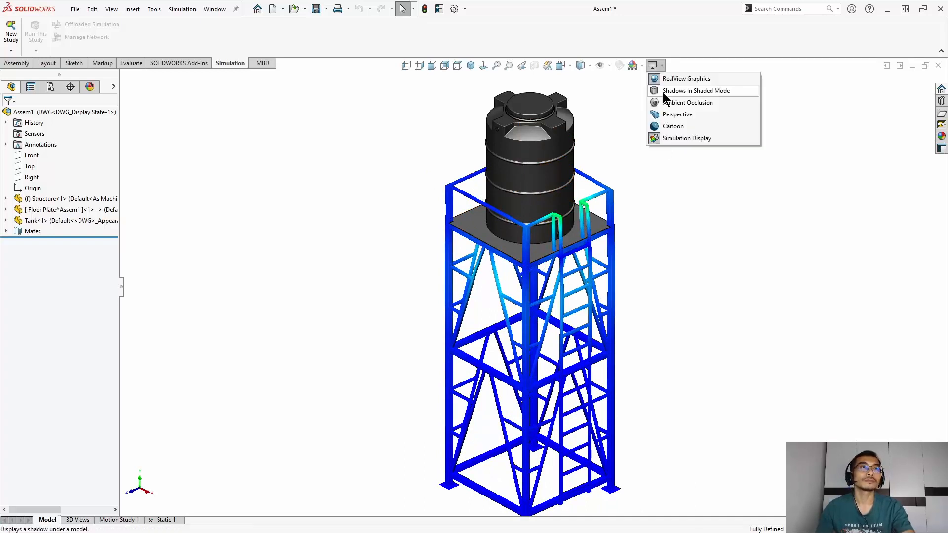
left_click(664, 114)
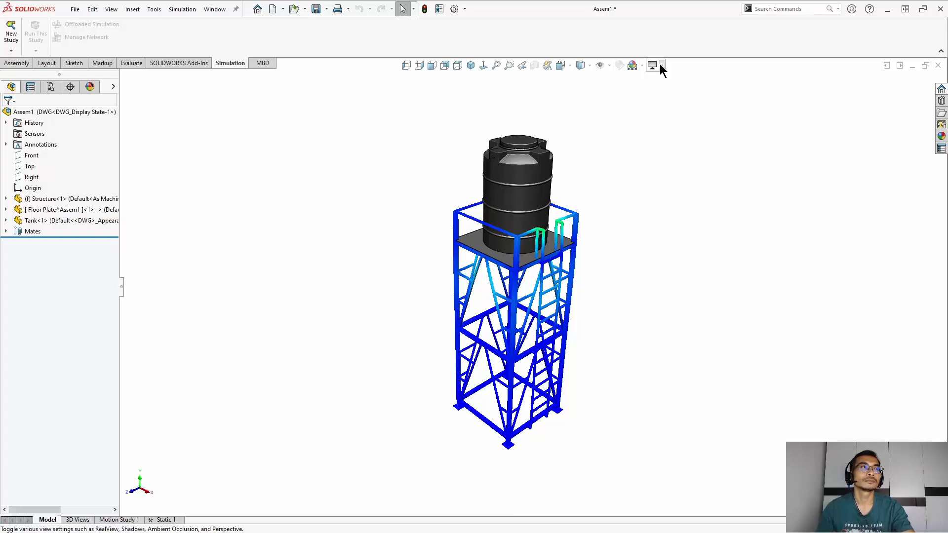
Turn on shadows in shaded mode and frame the whole tower from a low angle with its ground shadow.
left_click(661, 64)
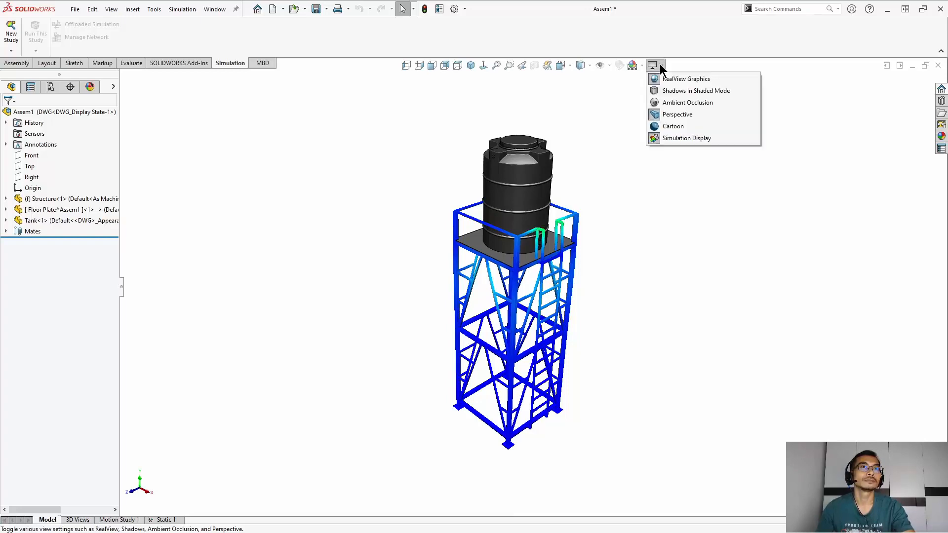
left_click(663, 91)
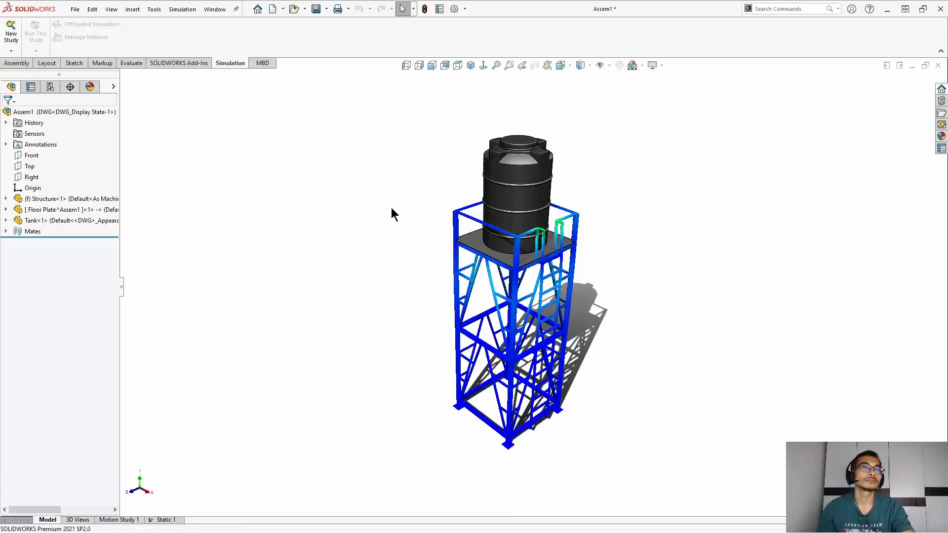
middle_click_drag(387, 206, 387, 190)
scroll(387, 206, "down", 2)
scroll(387, 206, "up", 4)
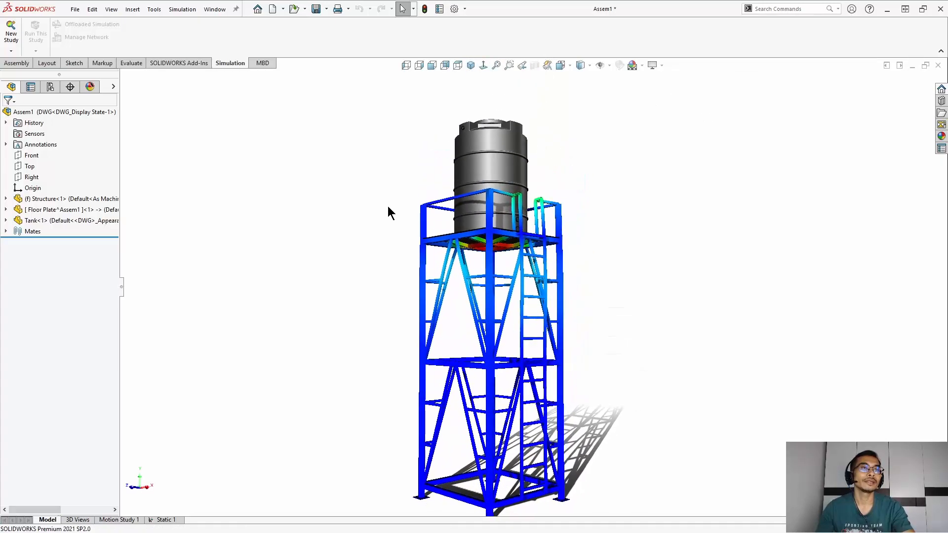
scroll(385, 204, "down", 4)
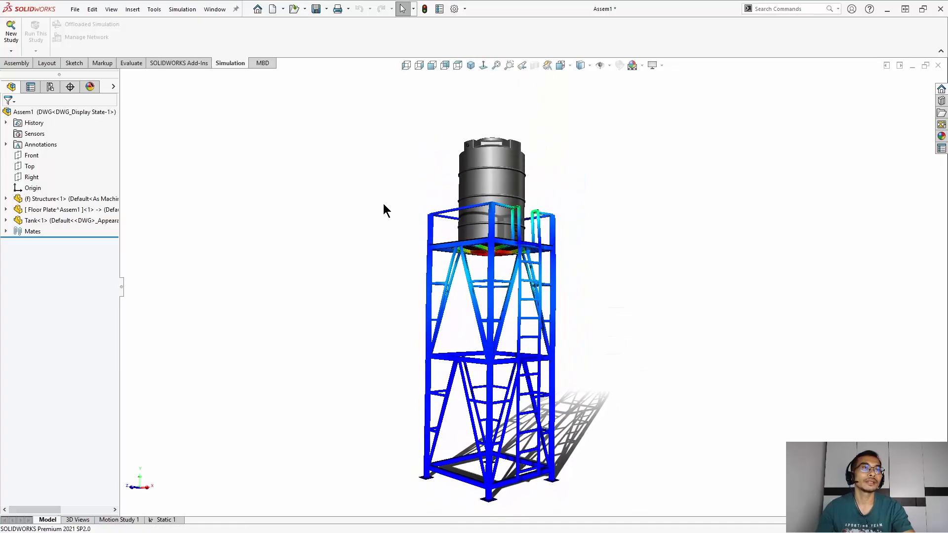